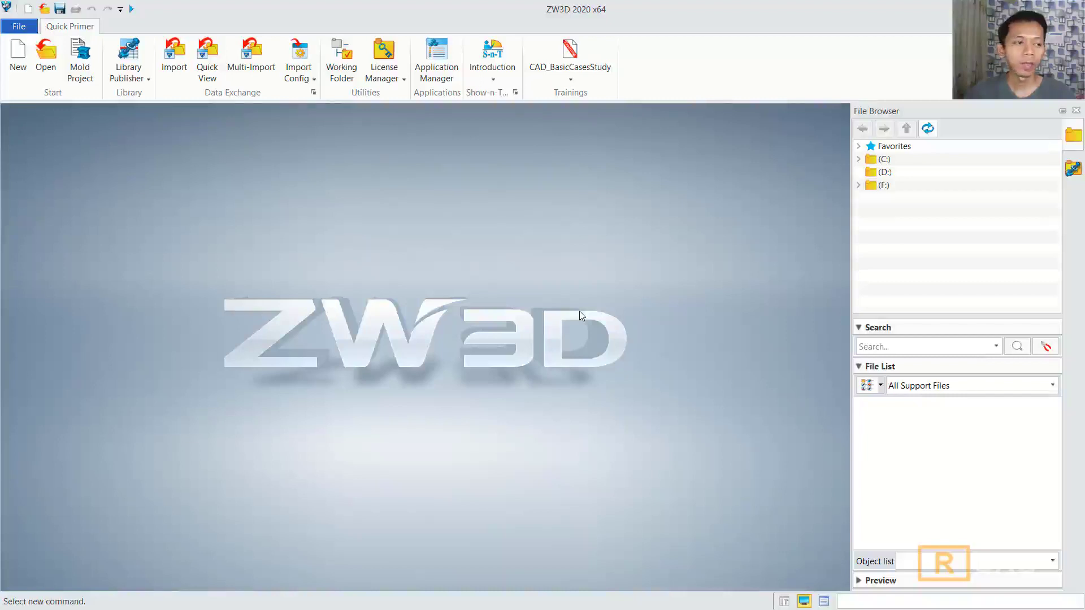
Create a new part and start a sketch on the XY datum plane
left_click(18, 56)
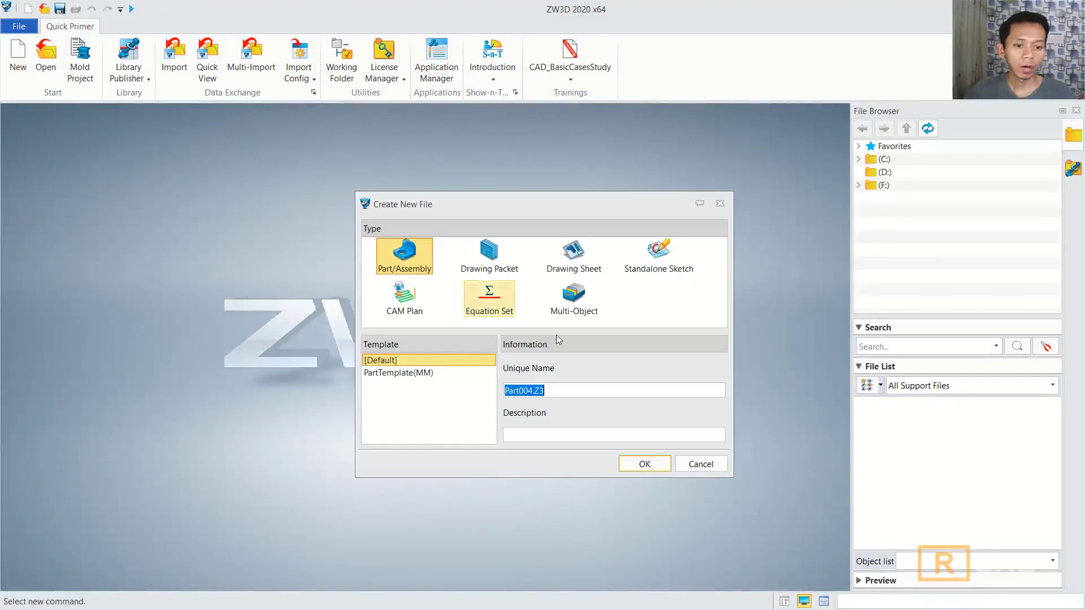
left_click(655, 463)
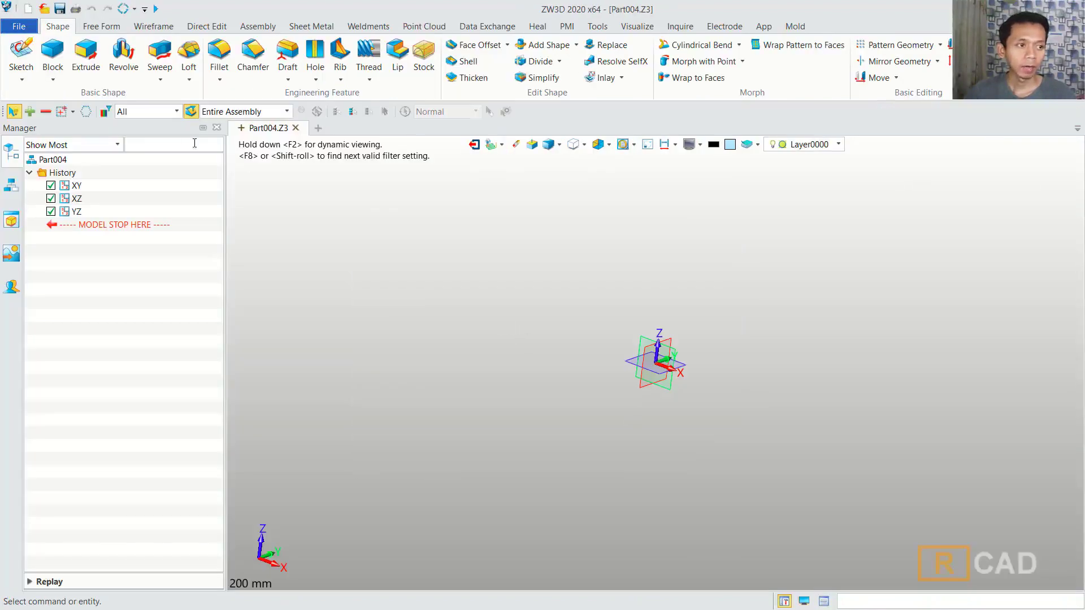
left_click(21, 53)
left_click(660, 334)
middle_click(555, 282)
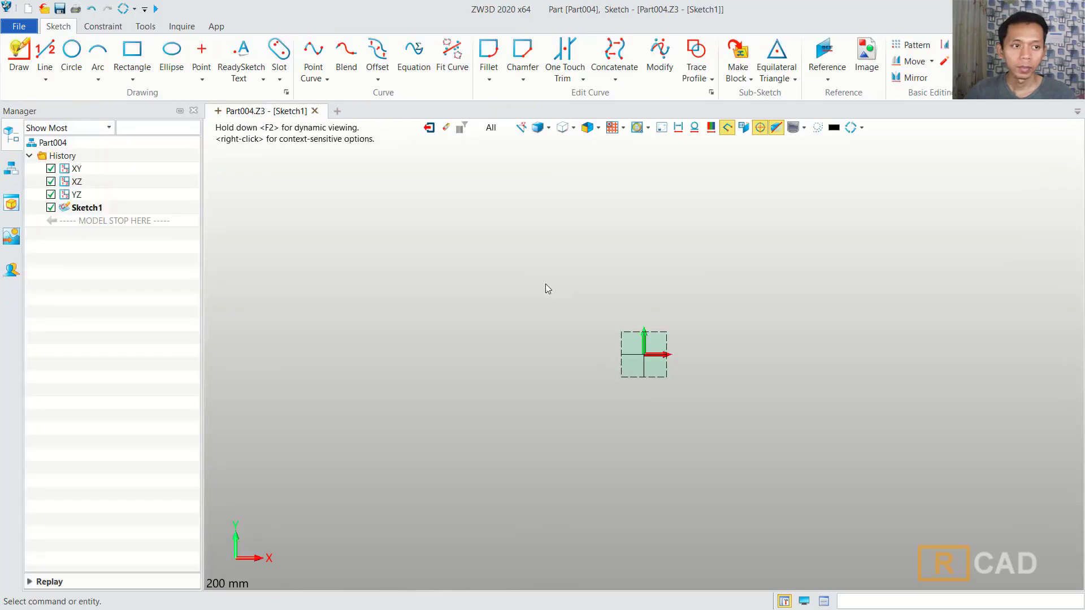
Draw an ellipse centred at the origin, dimensioned 254 tall and 190 wide
left_click(172, 57)
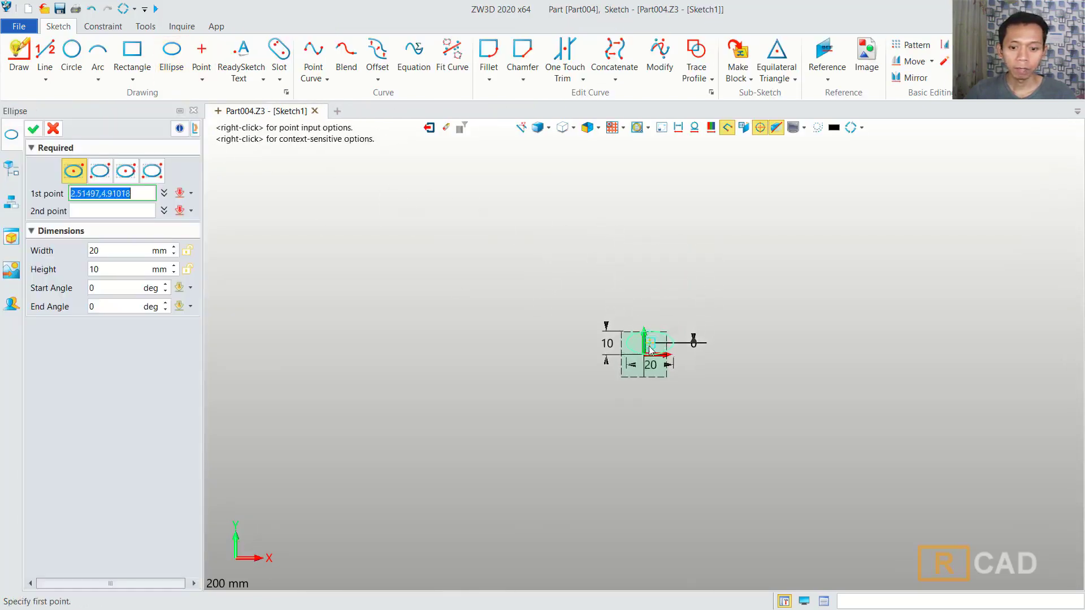
left_click(644, 354)
left_click(713, 252)
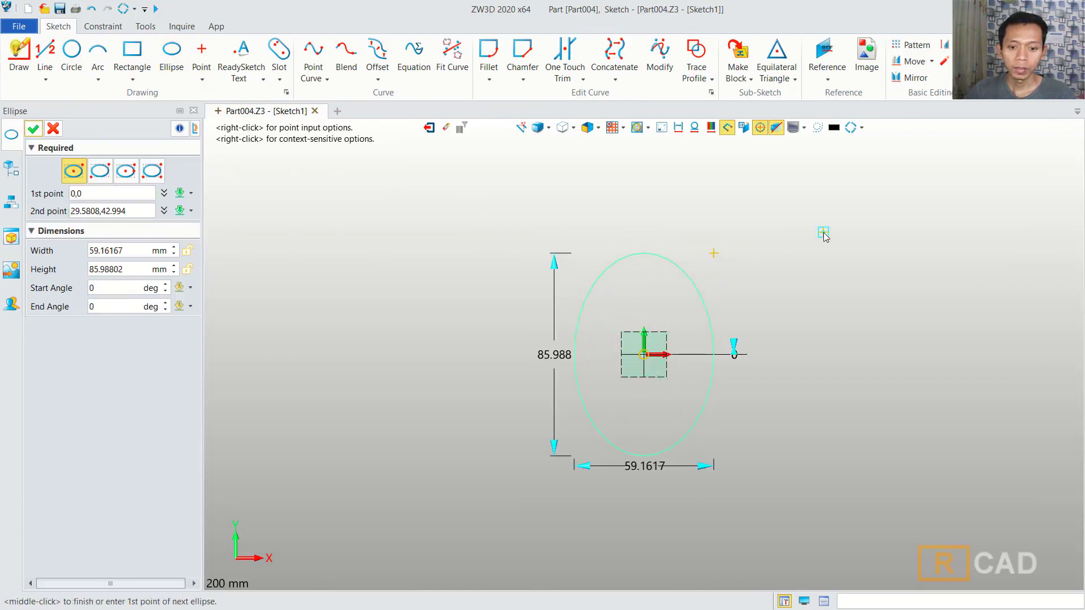
middle_click(824, 234)
double_click(560, 356)
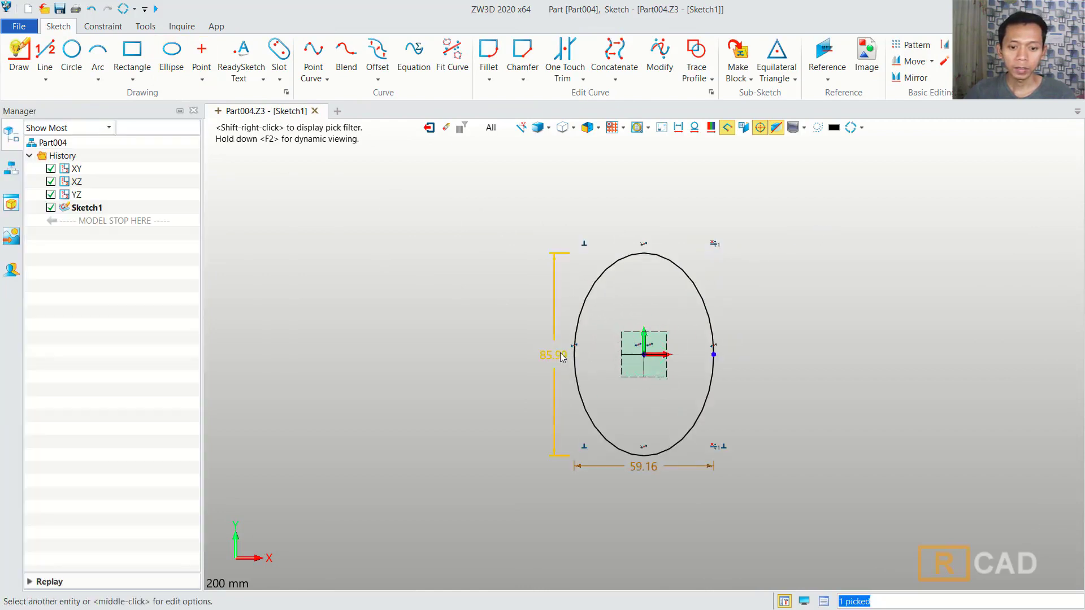
type("254")
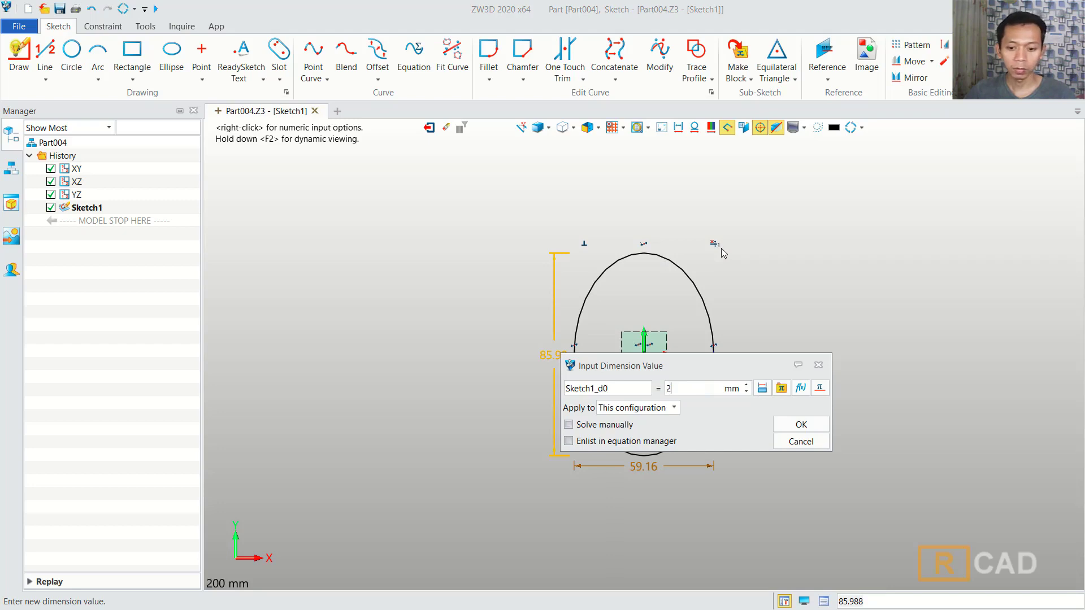
left_click(801, 424)
scroll(747, 402, "down", 2)
left_click(621, 492)
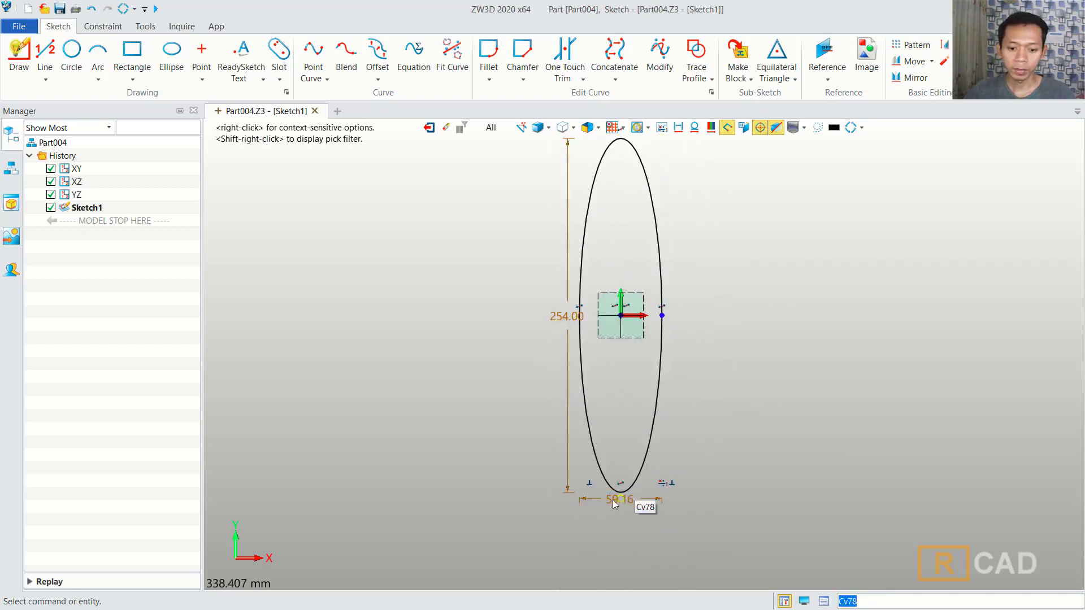
left_click(619, 498)
type("190")
left_click(855, 570)
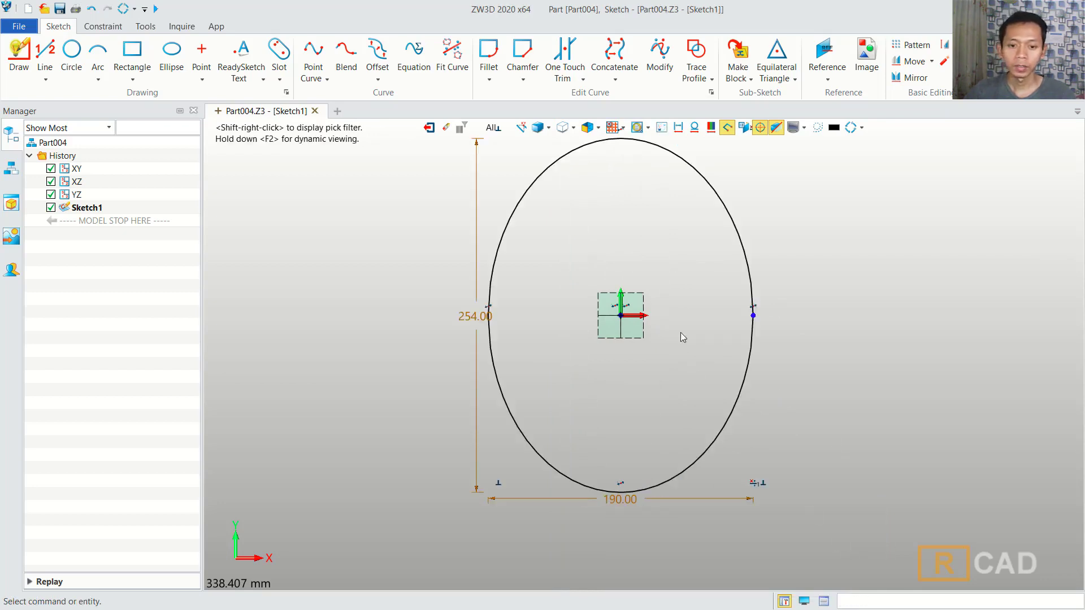
Draw lines from the ellipse's top point to the centre and on to its left point
left_click(18, 57)
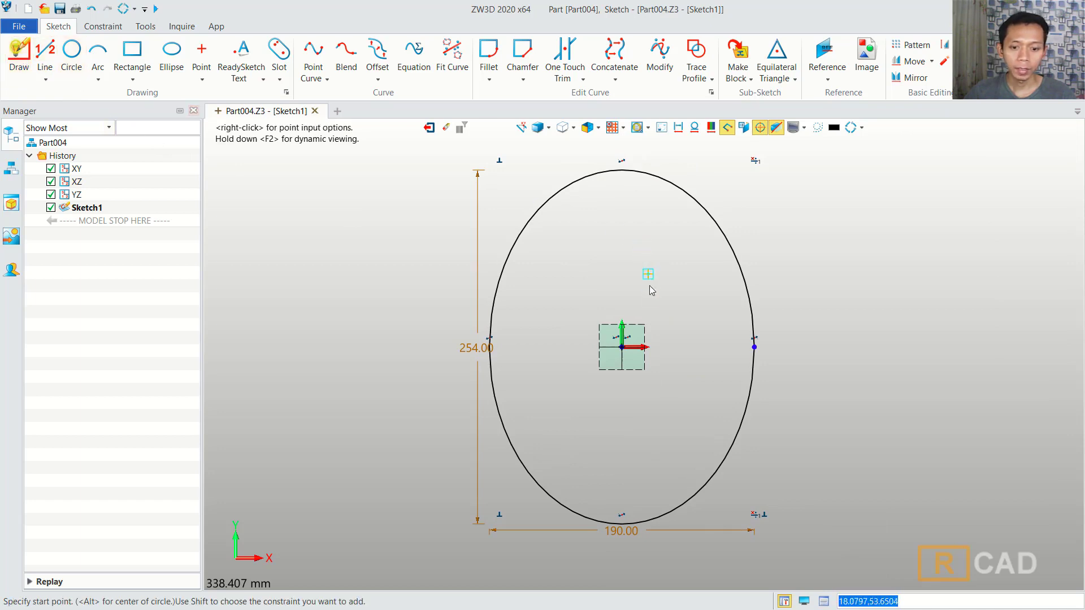
left_click(621, 169)
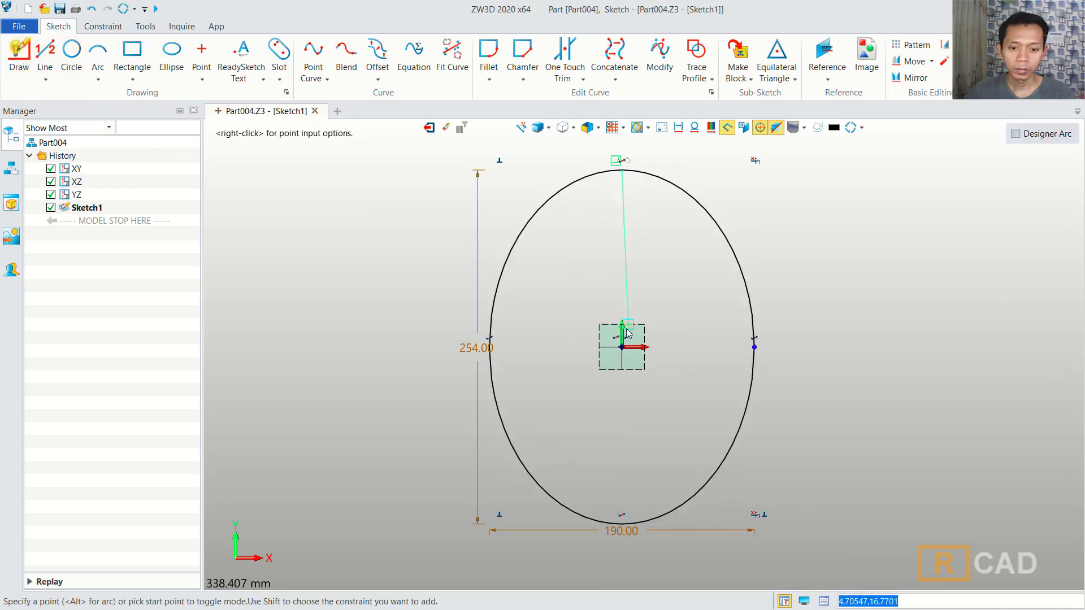
left_click(621, 346)
left_click(489, 347)
middle_click(556, 252)
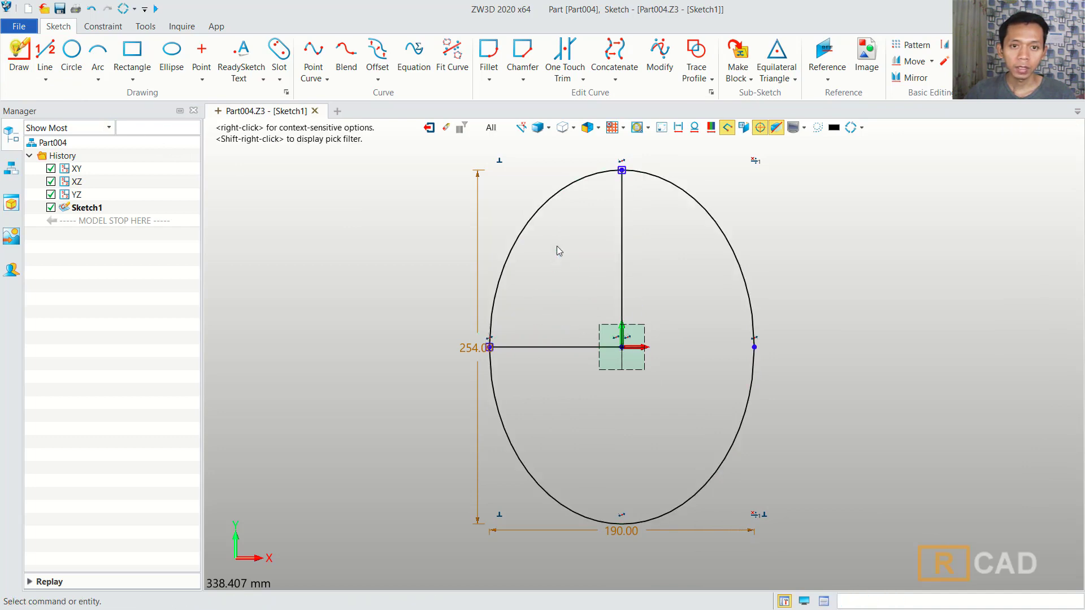
Trim the ellipse down to its upper-left quarter arc
left_click(562, 74)
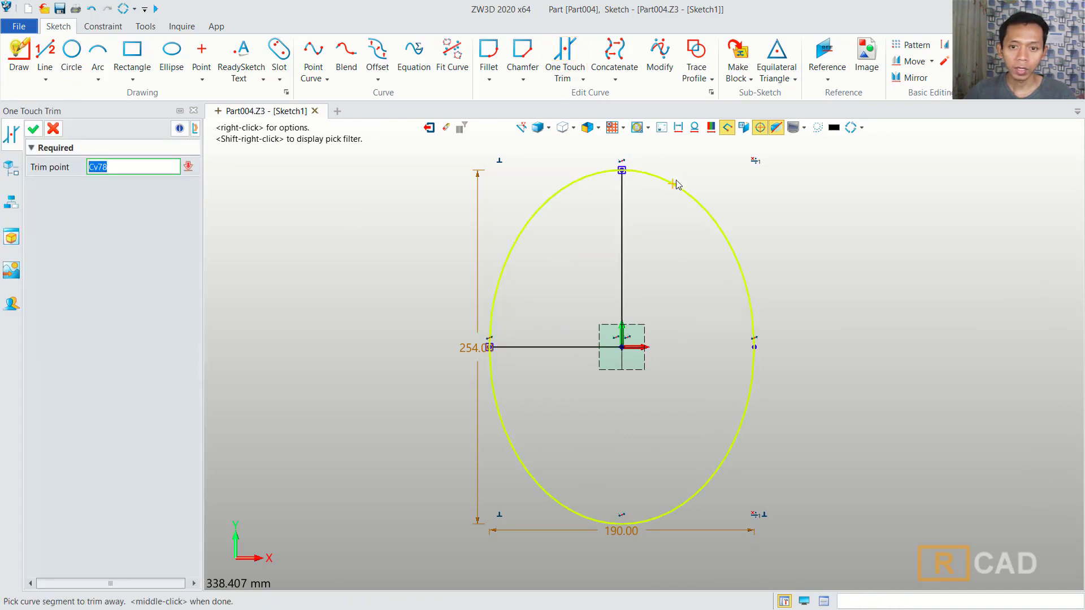
left_click(678, 185)
scroll(548, 299, "up", 1)
middle_click_drag(534, 279, 538, 300)
middle_click(403, 246)
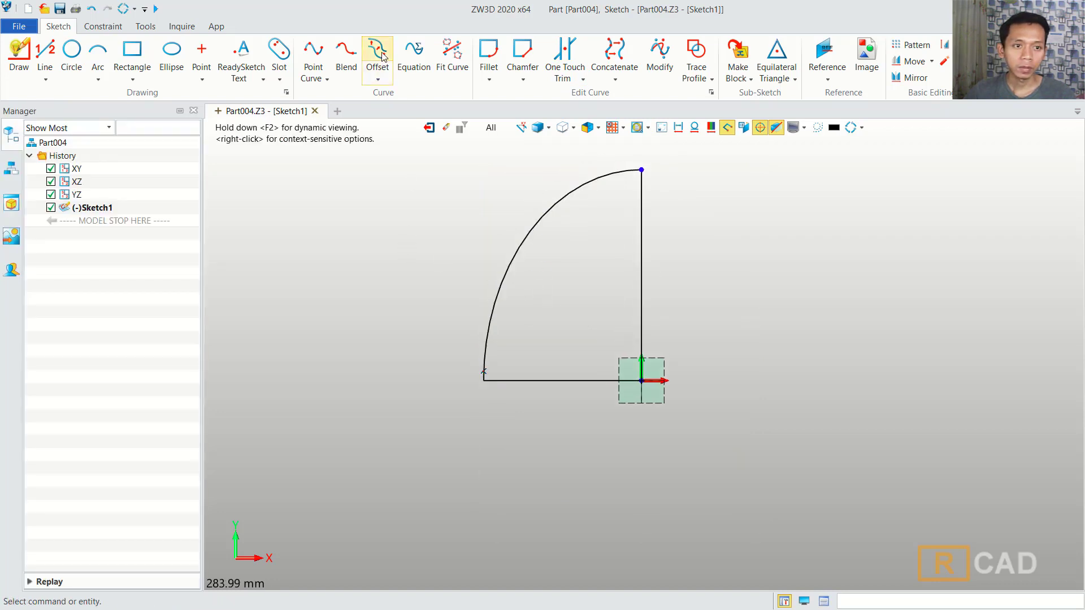
Offset the quarter arc 3 mm toward the inside, with the direction flipped
left_click(377, 53)
left_click(95, 185)
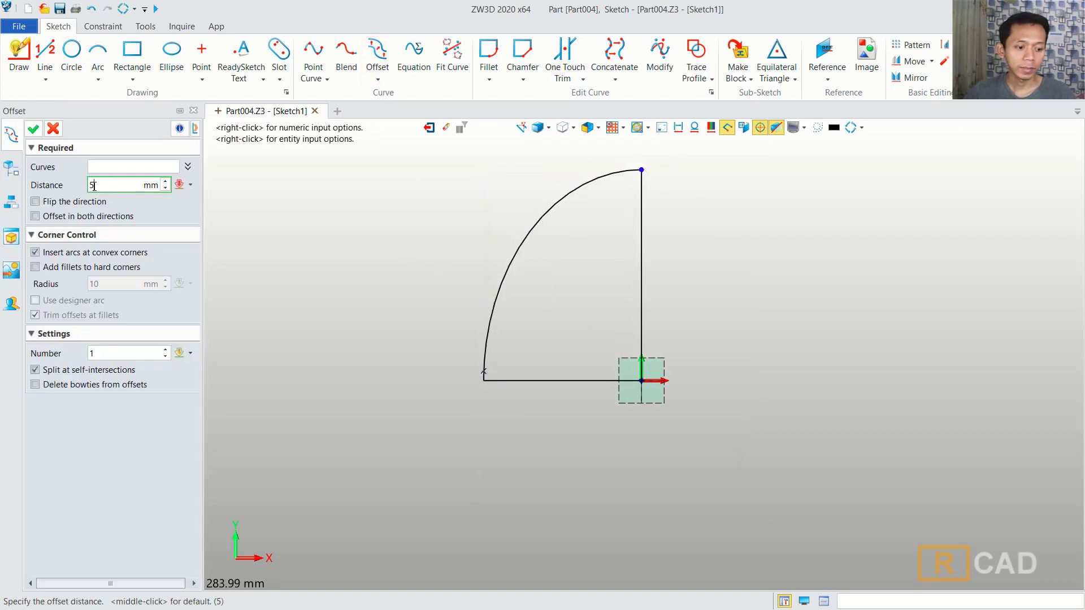
type("3")
left_click(139, 168)
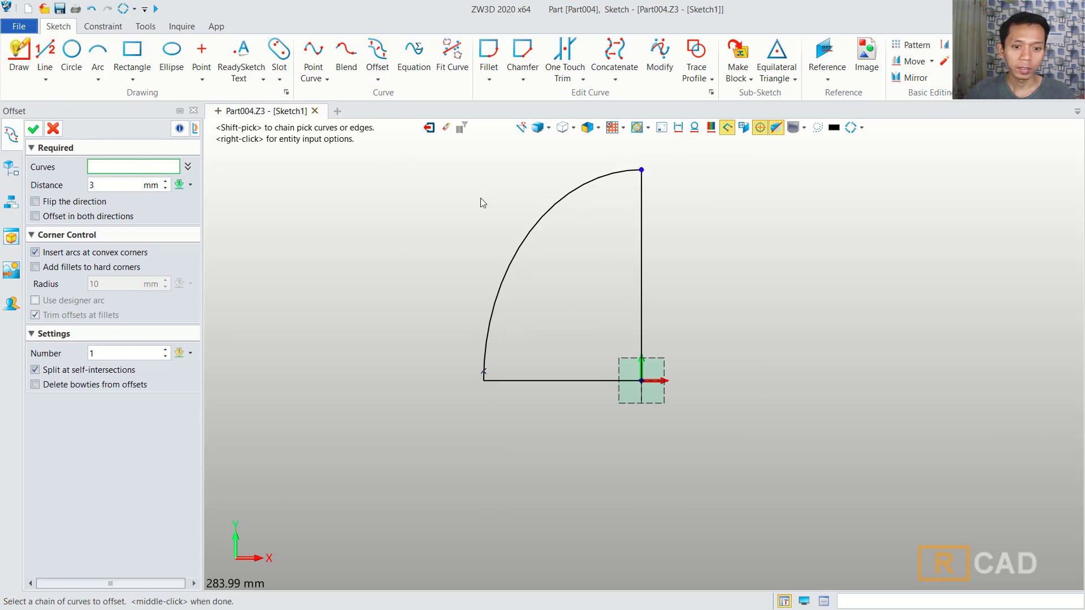
left_click(538, 221)
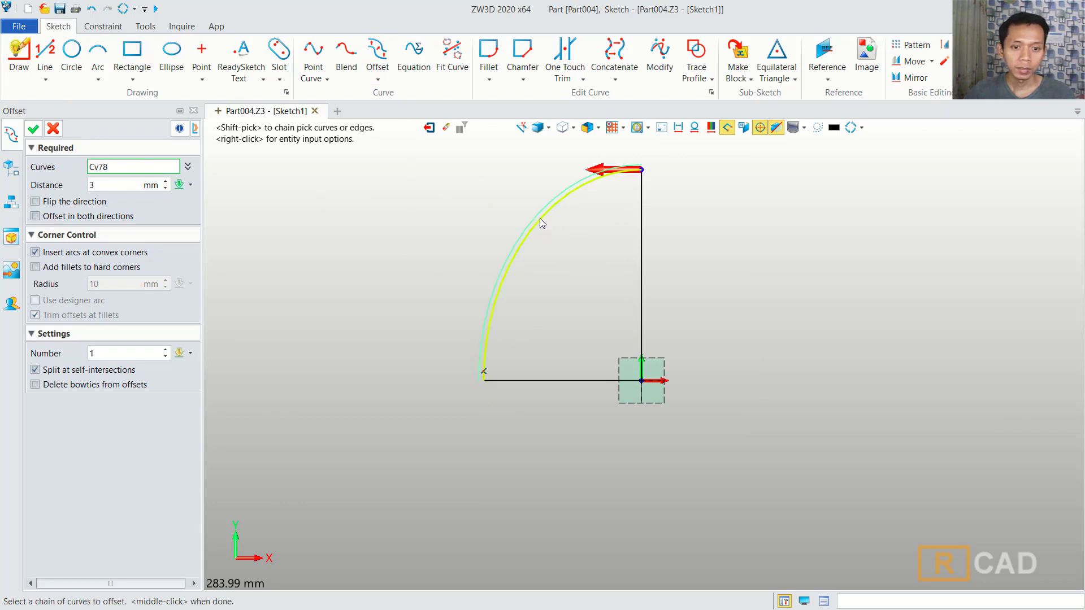
left_click(35, 201)
middle_click(382, 212)
scroll(463, 280, "down", 1)
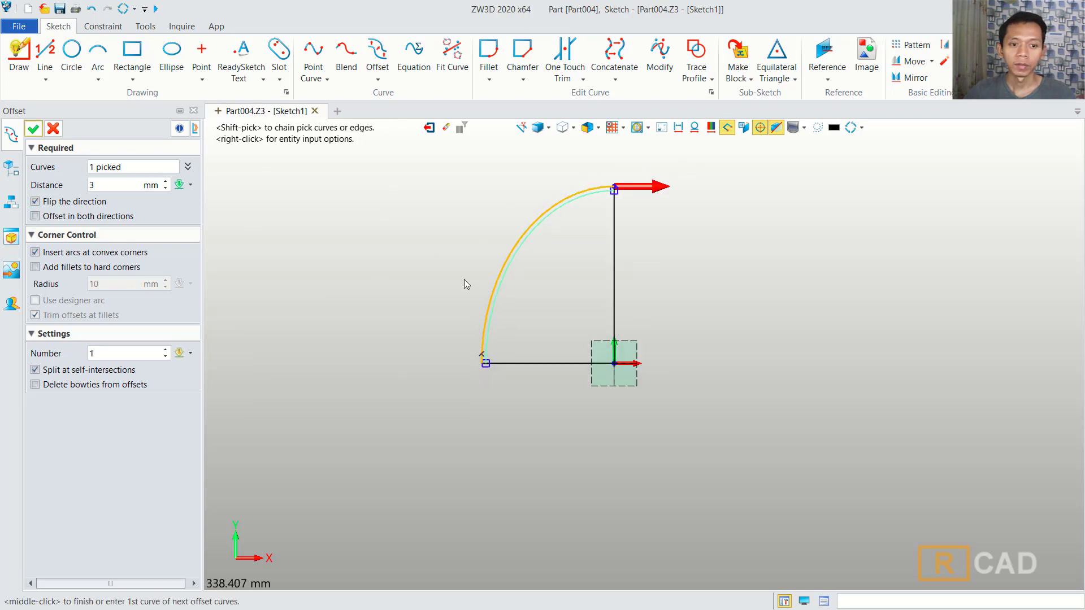
middle_click(422, 253)
middle_click_drag(426, 259, 584, 290)
scroll(584, 290, "up", 2)
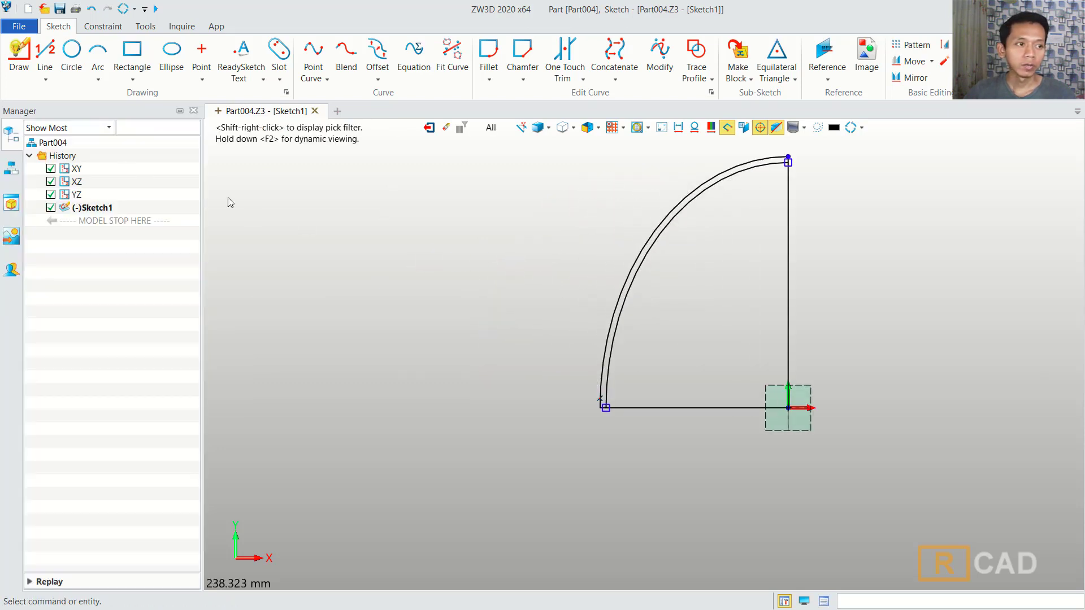
left_click(31, 79)
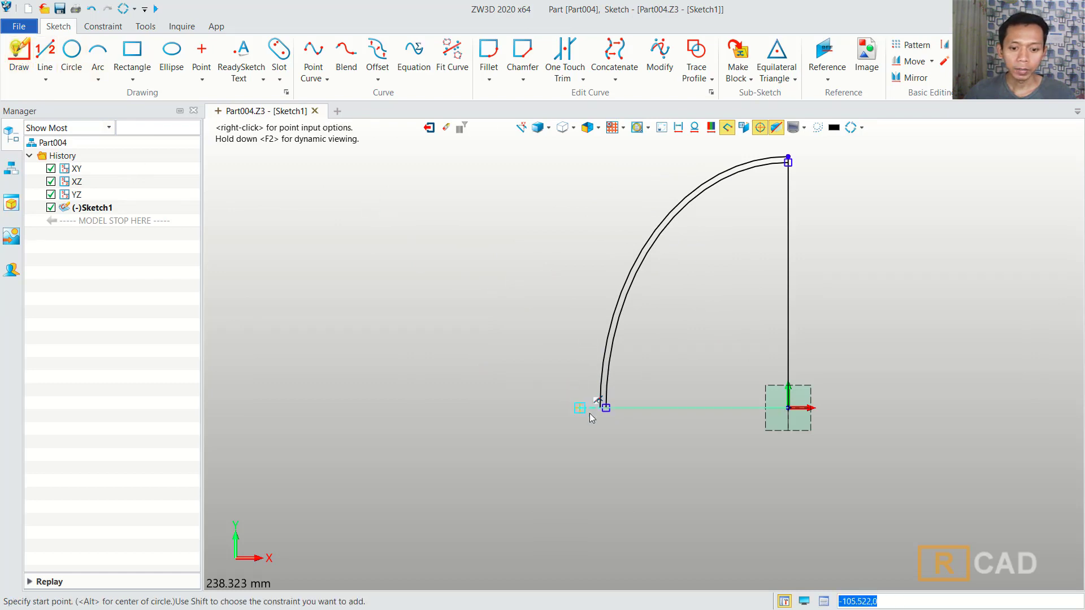
Draw the flange outline left from the arc base with a downward trapezoidal notch, closing at the inner arc
scroll(589, 412, "up", 2)
left_click(603, 403)
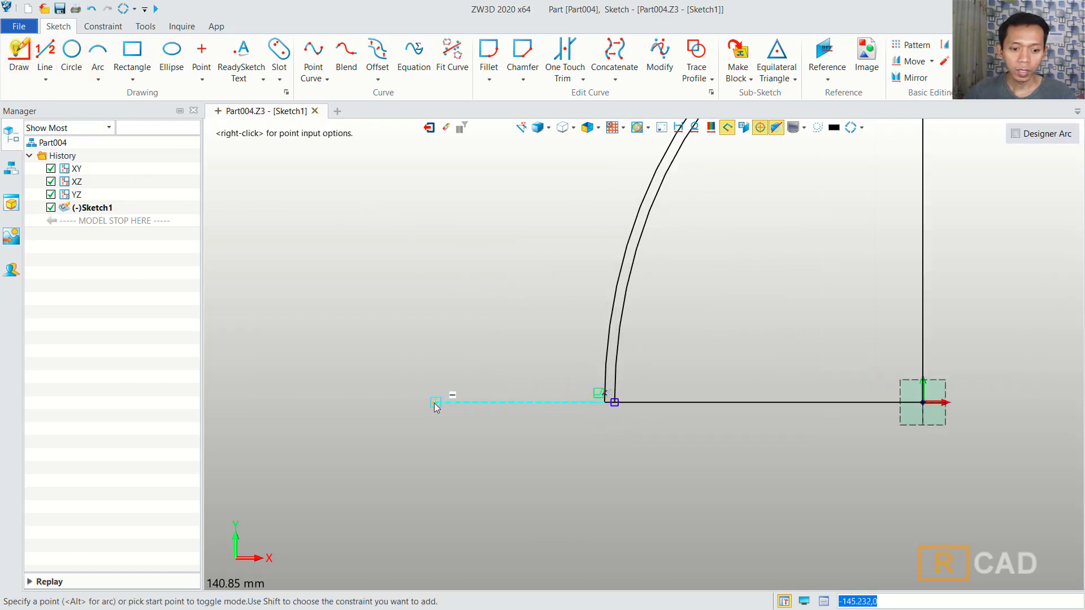
left_click(431, 402)
left_click(432, 466)
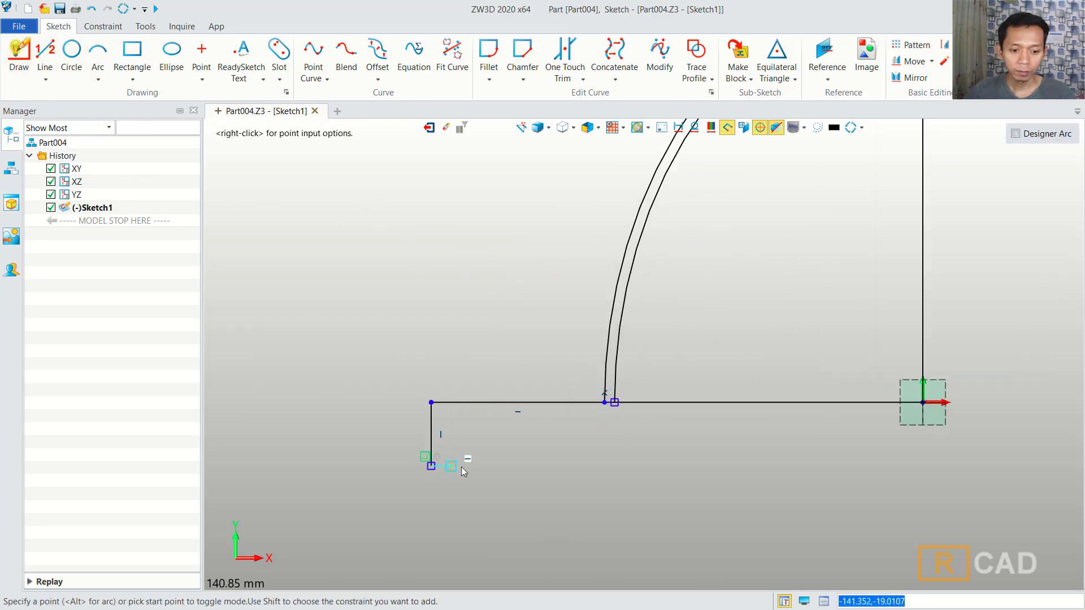
left_click(476, 466)
left_click(525, 544)
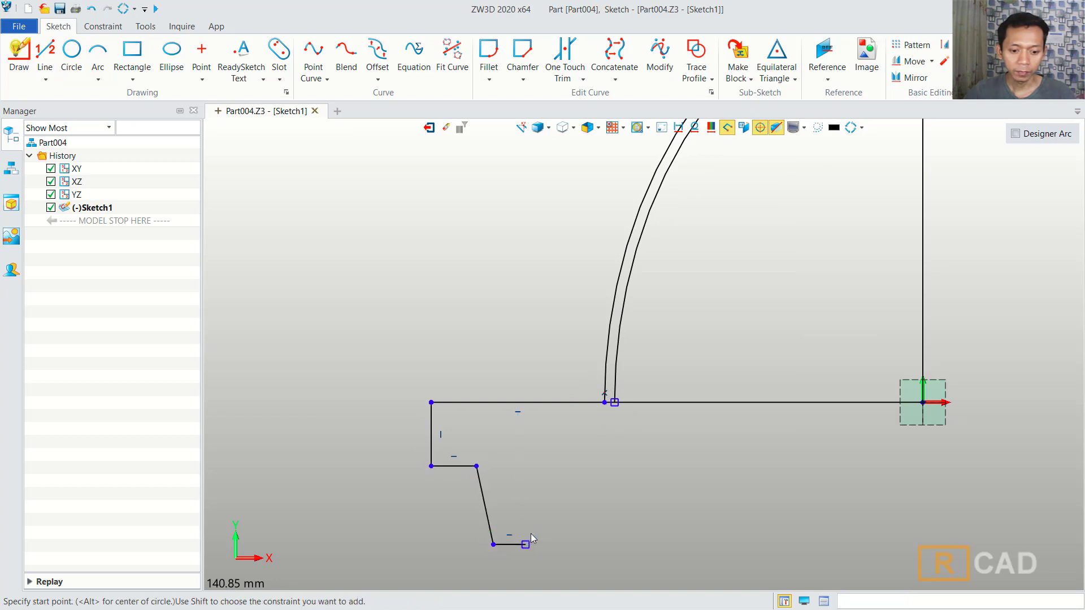
left_click(550, 466)
left_click(614, 466)
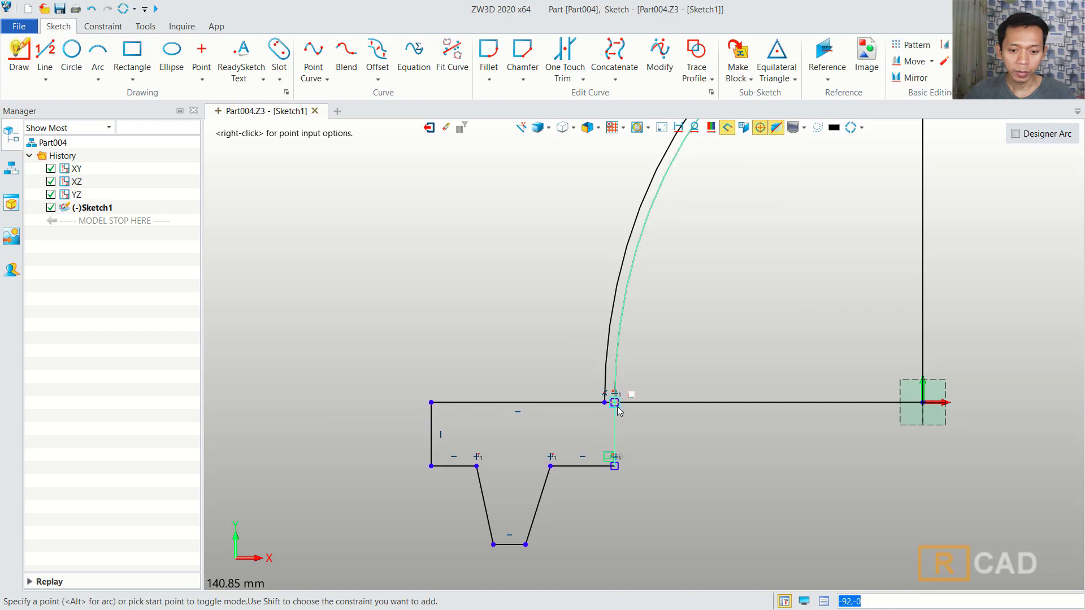
left_click(614, 402)
scroll(656, 436, "down", 2)
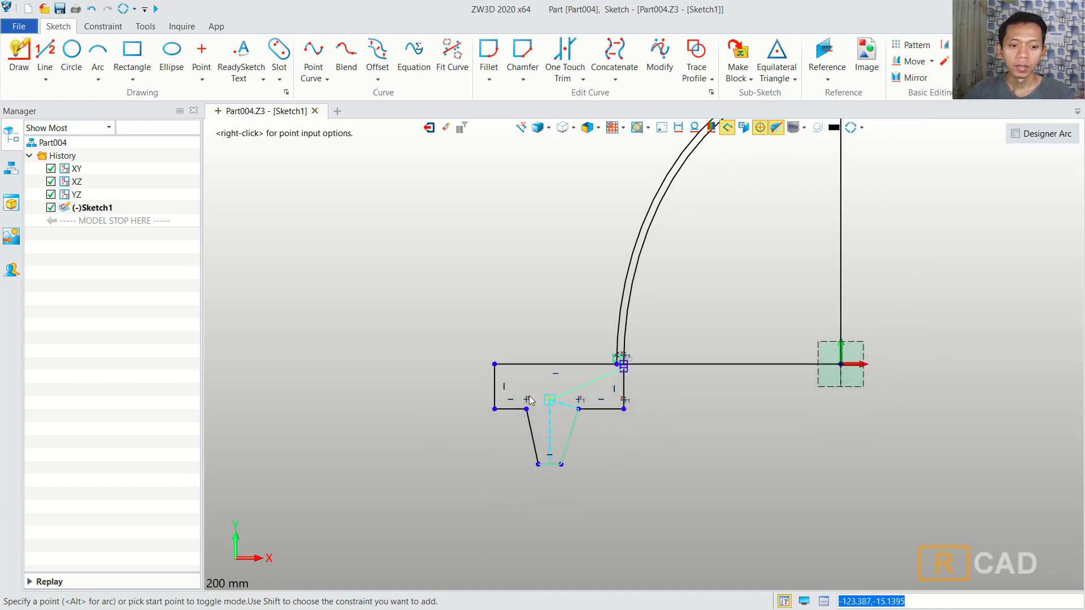
left_click(103, 26)
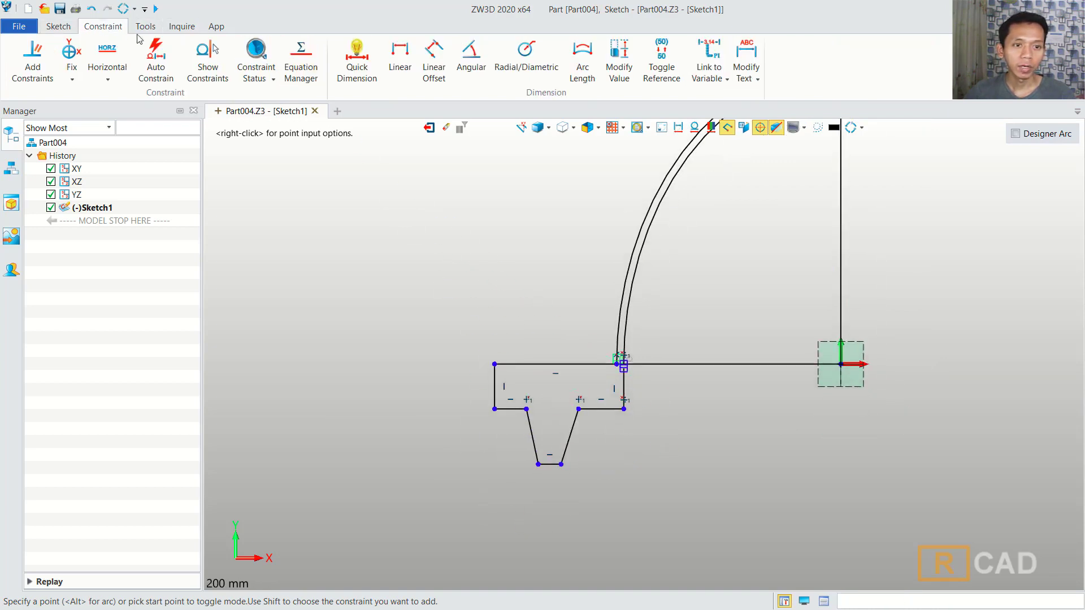
Dimension the notch 20 mm from the flange's left end
left_click(357, 55)
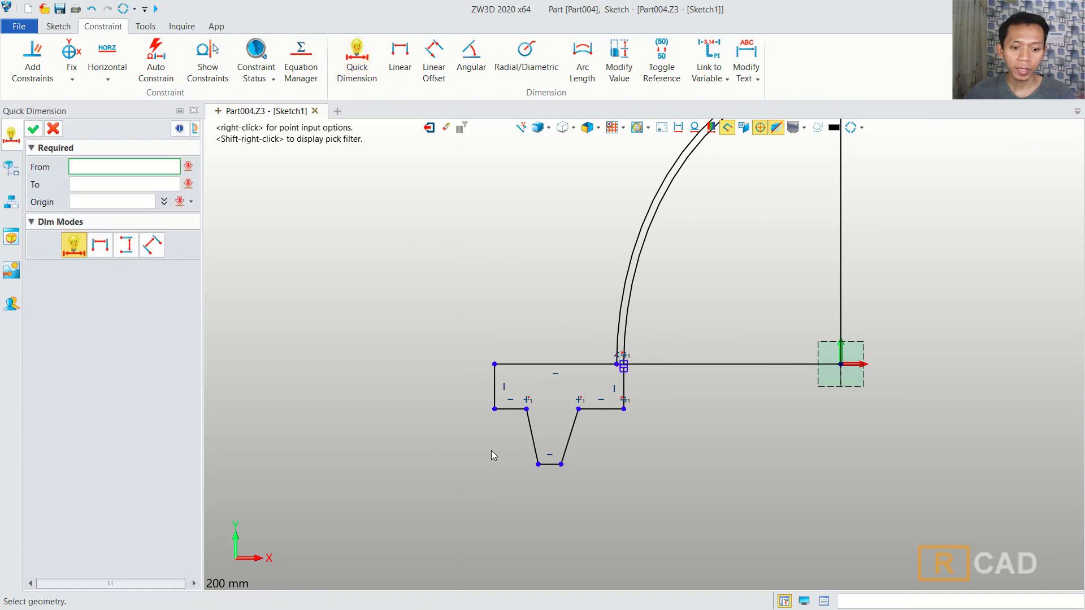
scroll(502, 454, "up", 1)
left_click(493, 402)
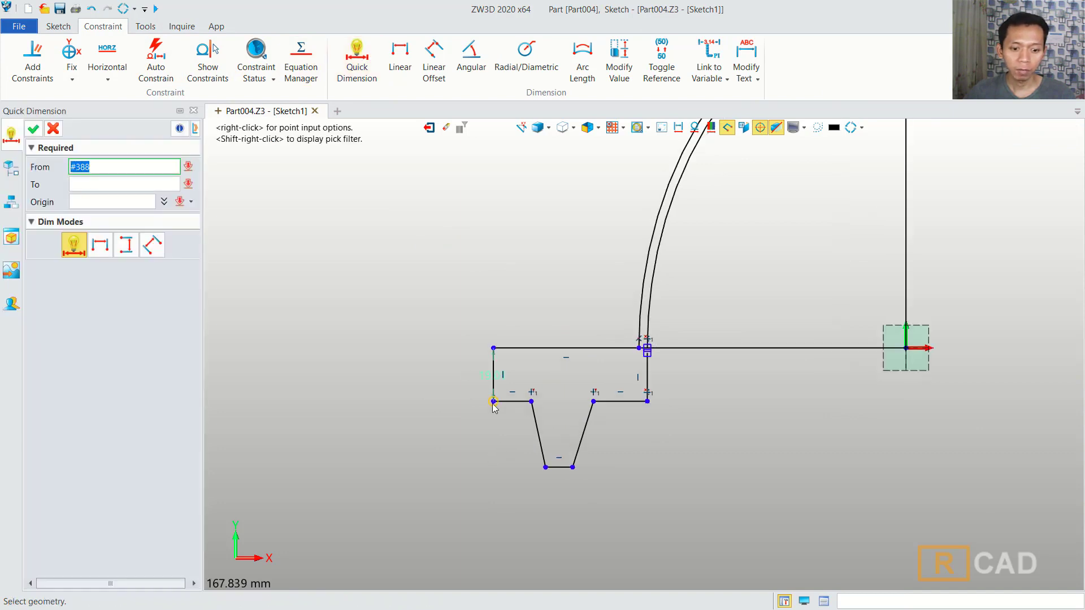
left_click(531, 402)
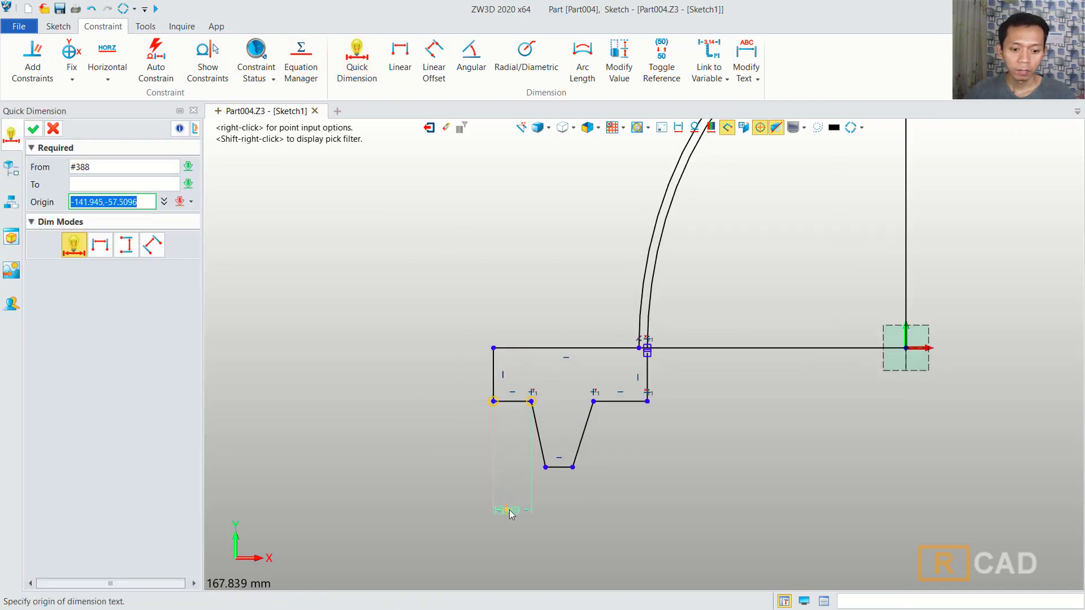
left_click(509, 510)
type("20")
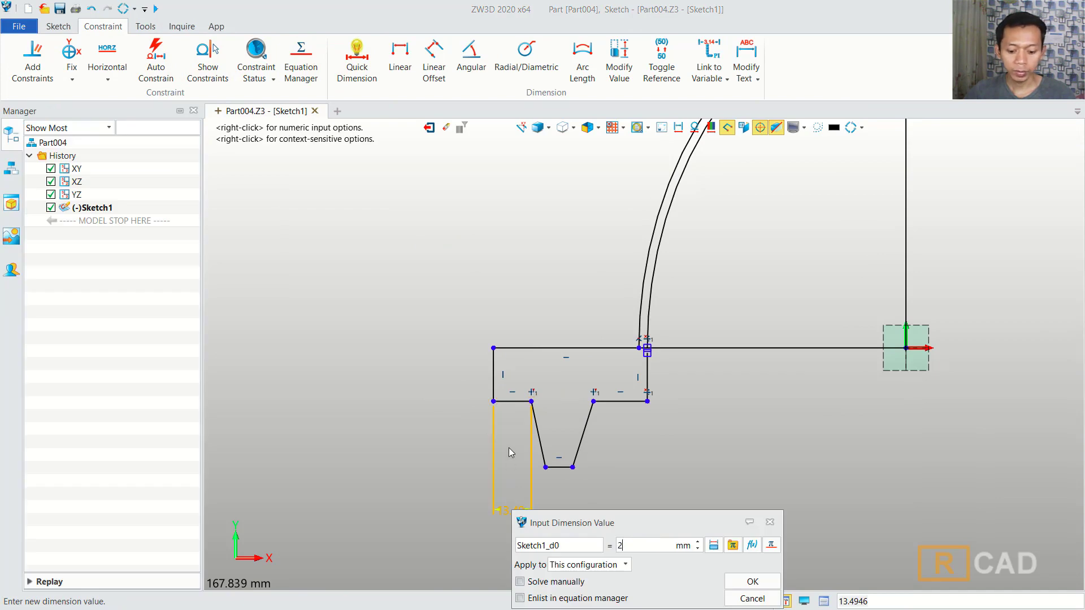
left_click(737, 582)
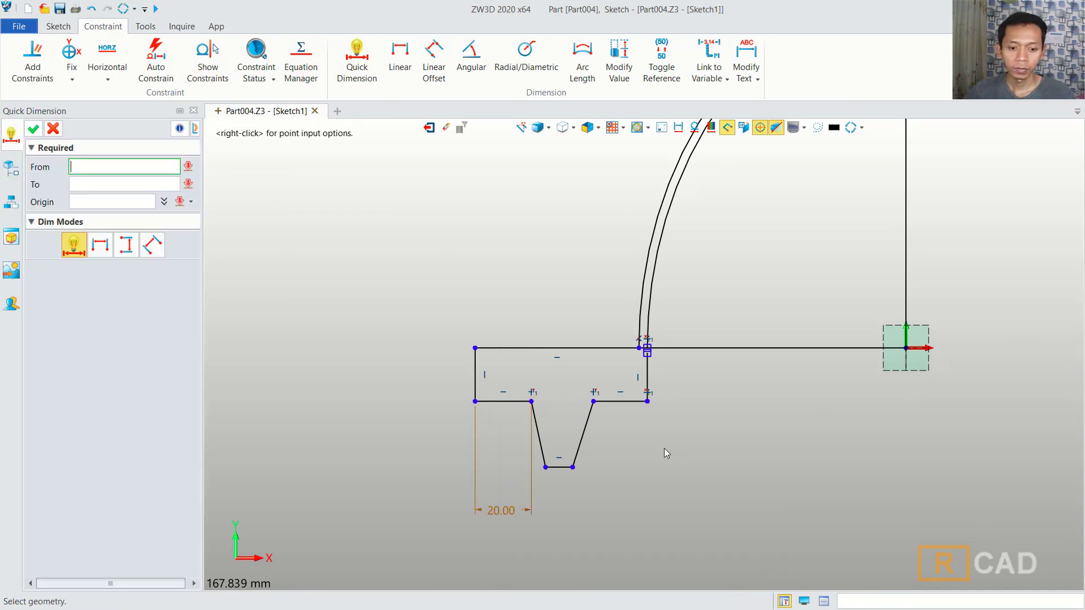
Dimension the groove's left and right wall offsets and bottom width at 5 mm each
middle_click_drag(665, 450, 661, 405)
left_click(544, 424)
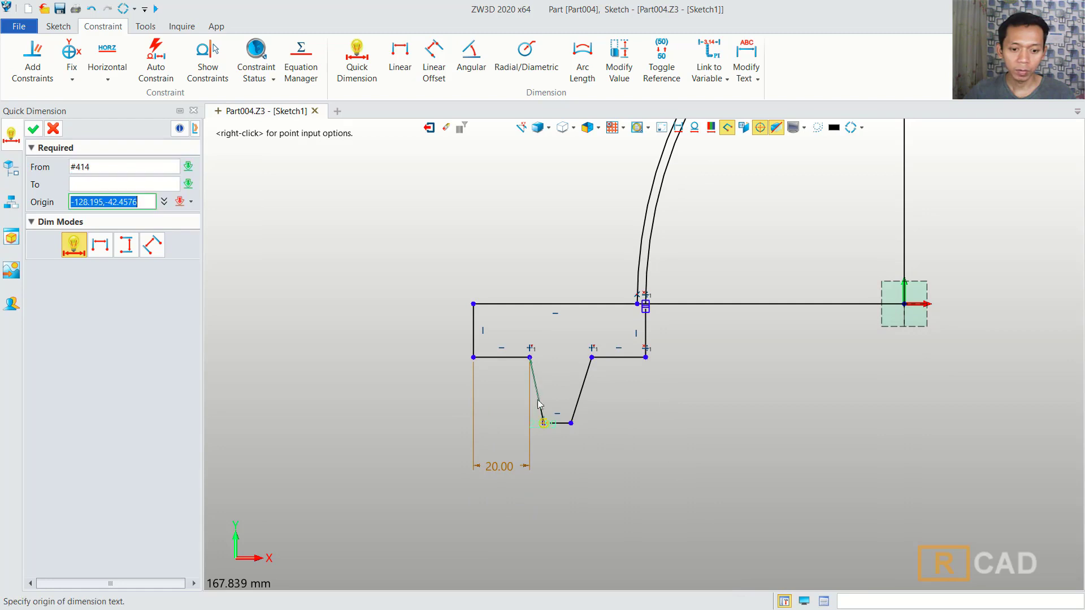
left_click(530, 357)
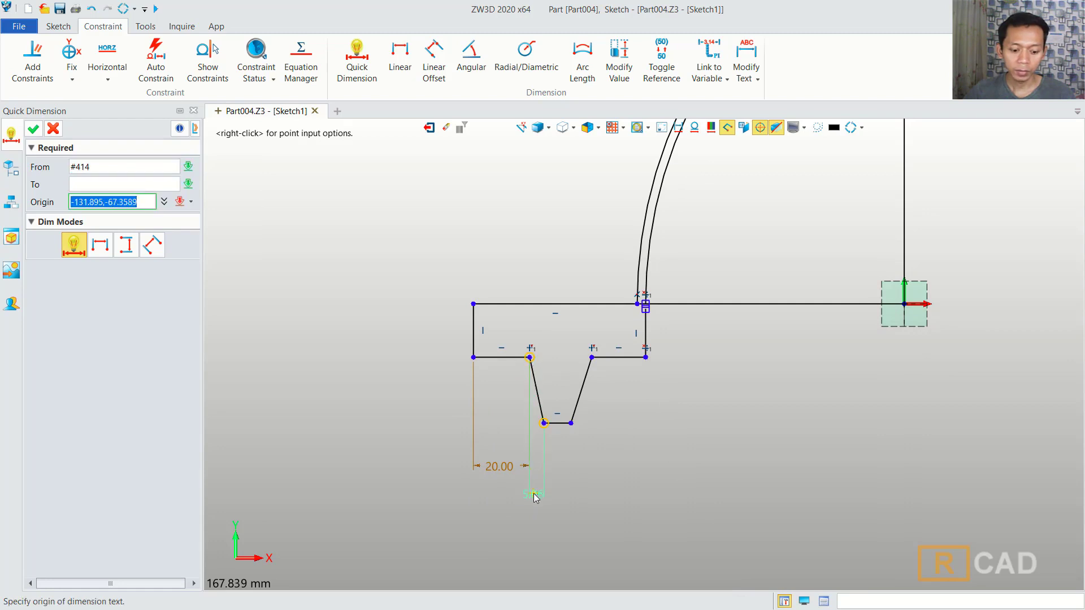
left_click(535, 497)
left_click(771, 561)
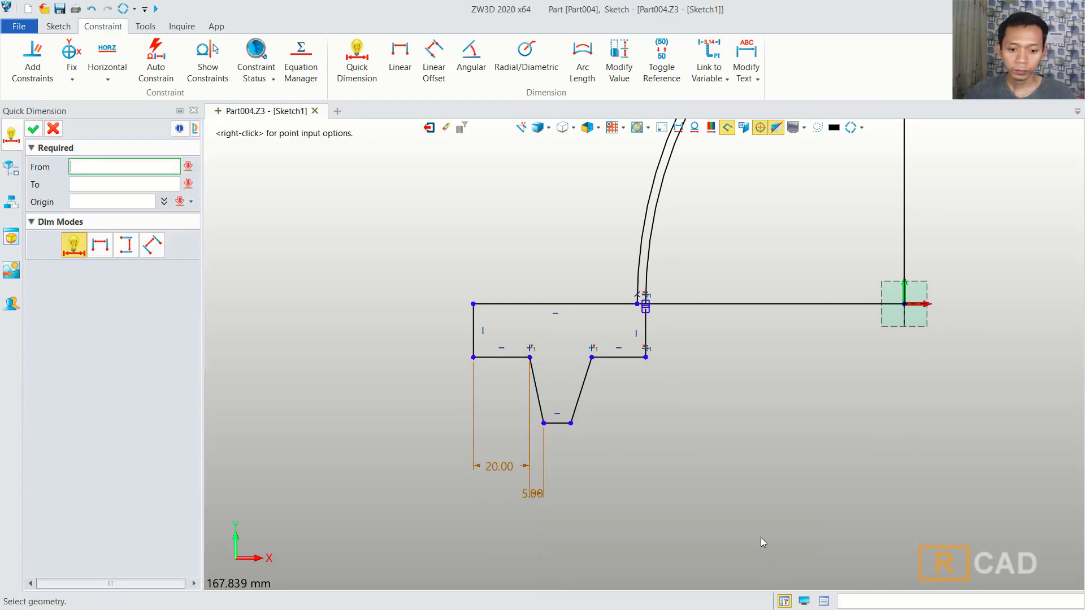
left_click(570, 423)
left_click(591, 358)
left_click(577, 497)
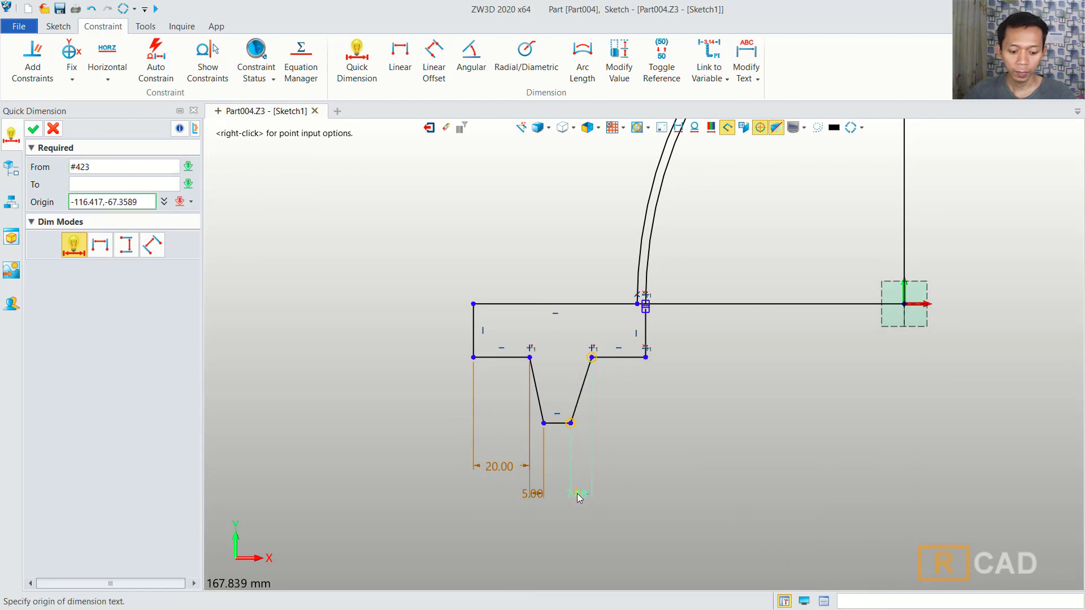
type("5")
left_click(818, 566)
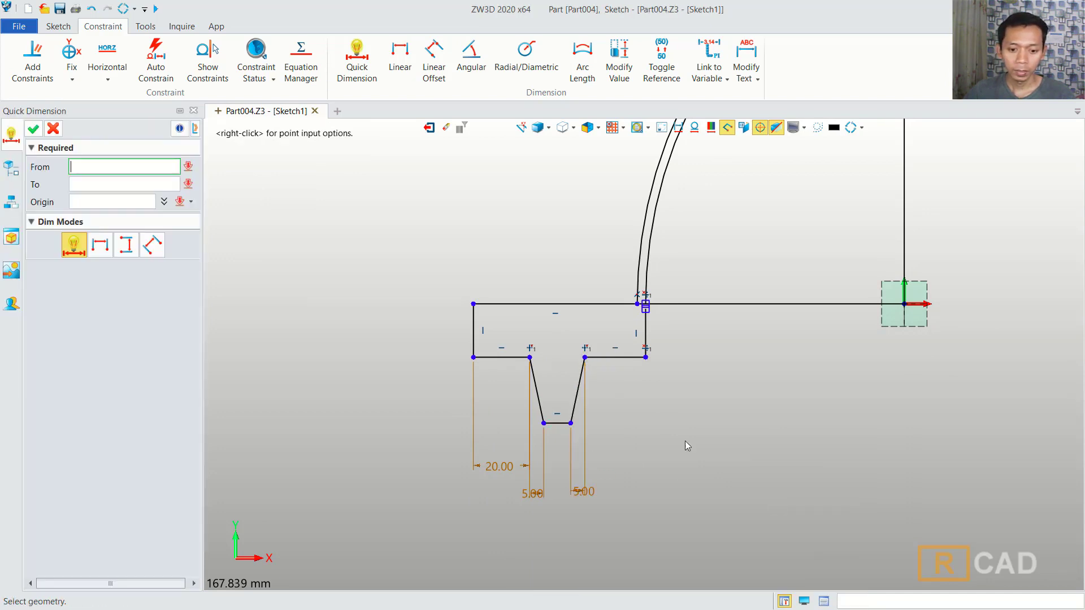
left_click(558, 425)
left_click(555, 455)
type("5")
left_click(791, 529)
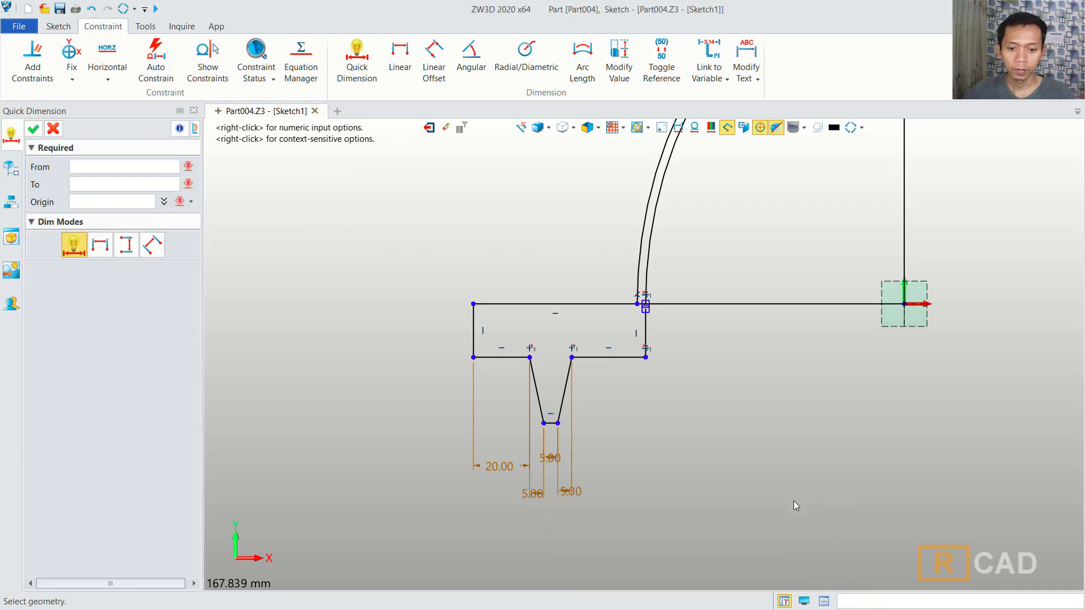
Set the flange thickness to 5 mm and its overall width to 35 mm
left_click(474, 333)
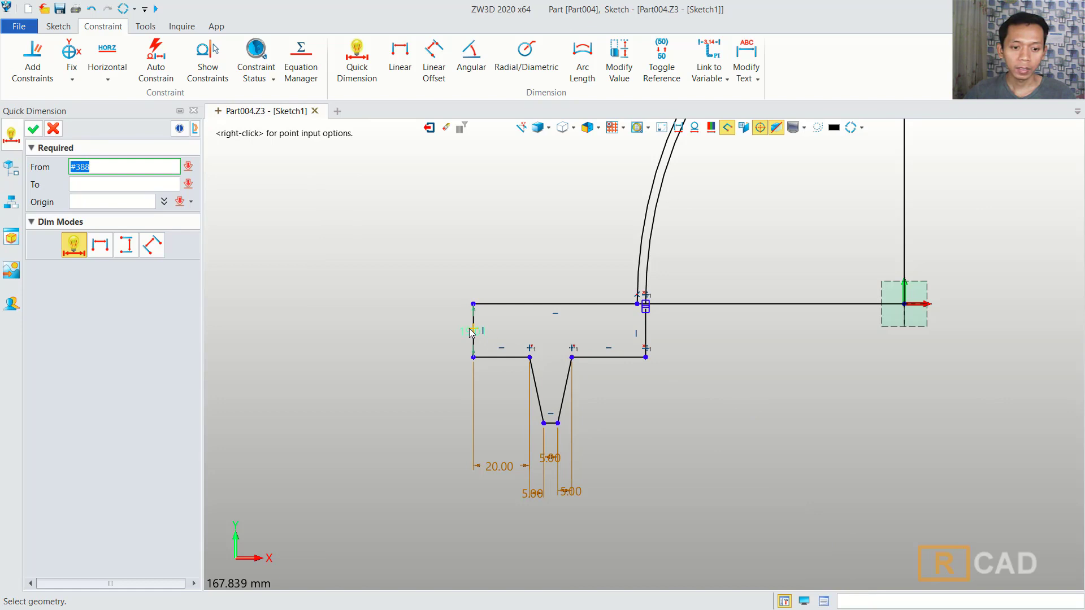
left_click(421, 330)
type("5")
left_click(667, 404)
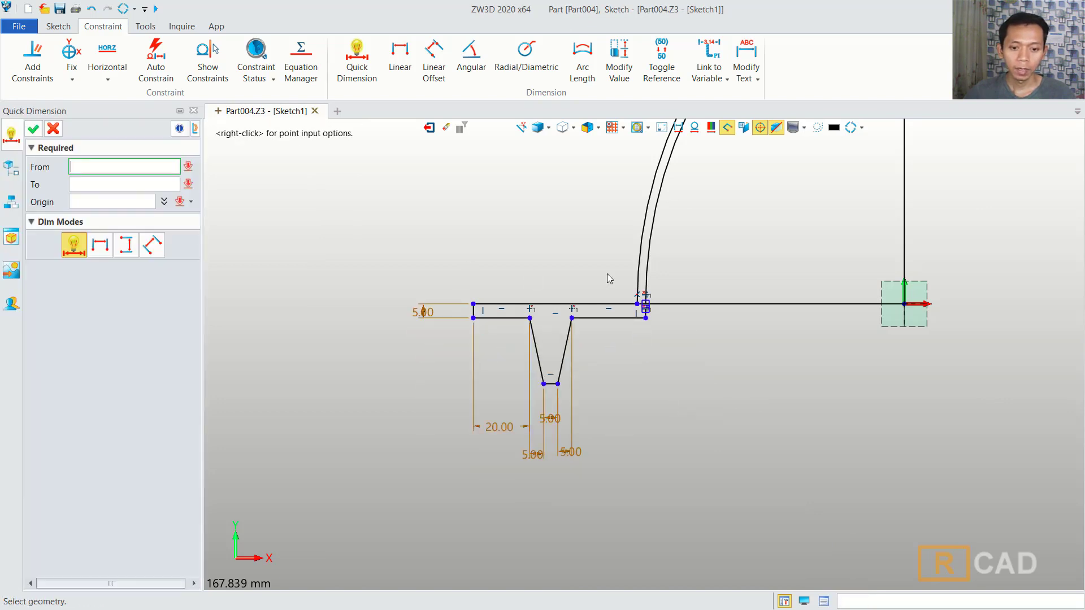
left_click(598, 305)
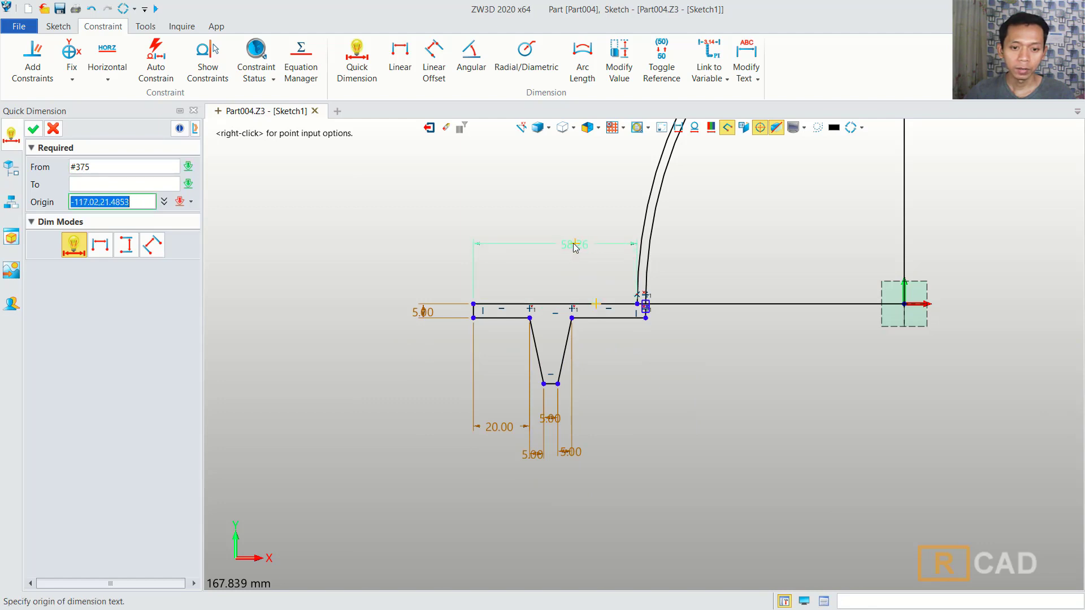
left_click(556, 250)
type("3")
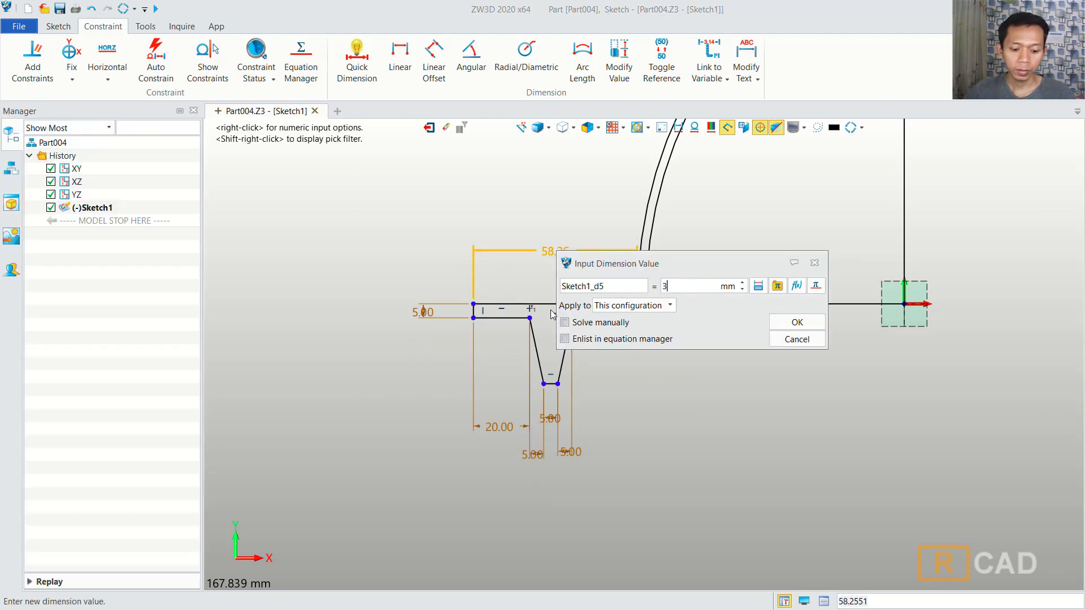
type("5")
left_click(797, 323)
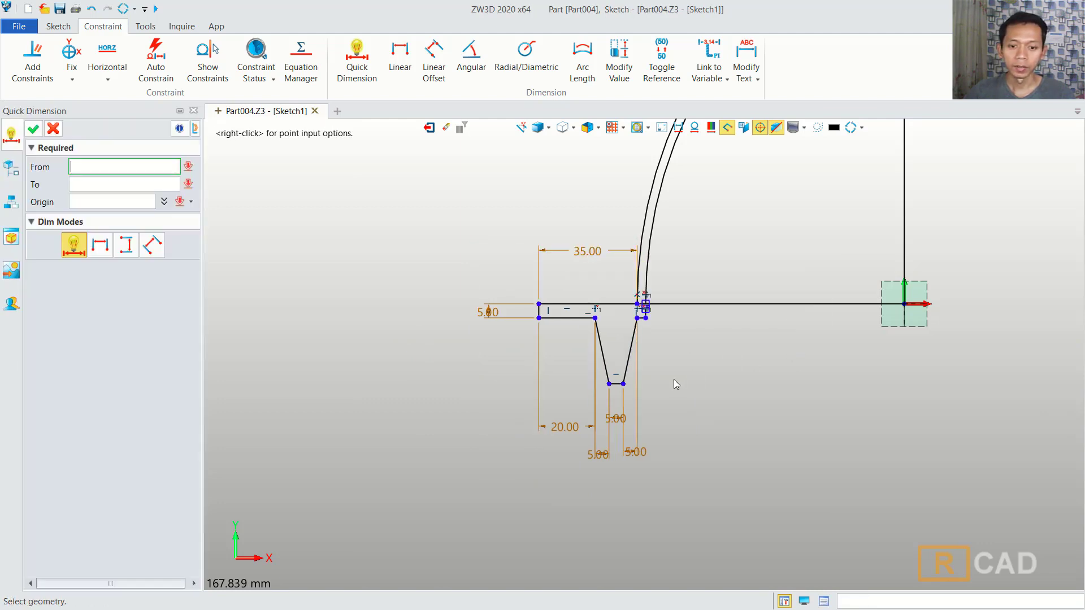
scroll(684, 300, "up", 3)
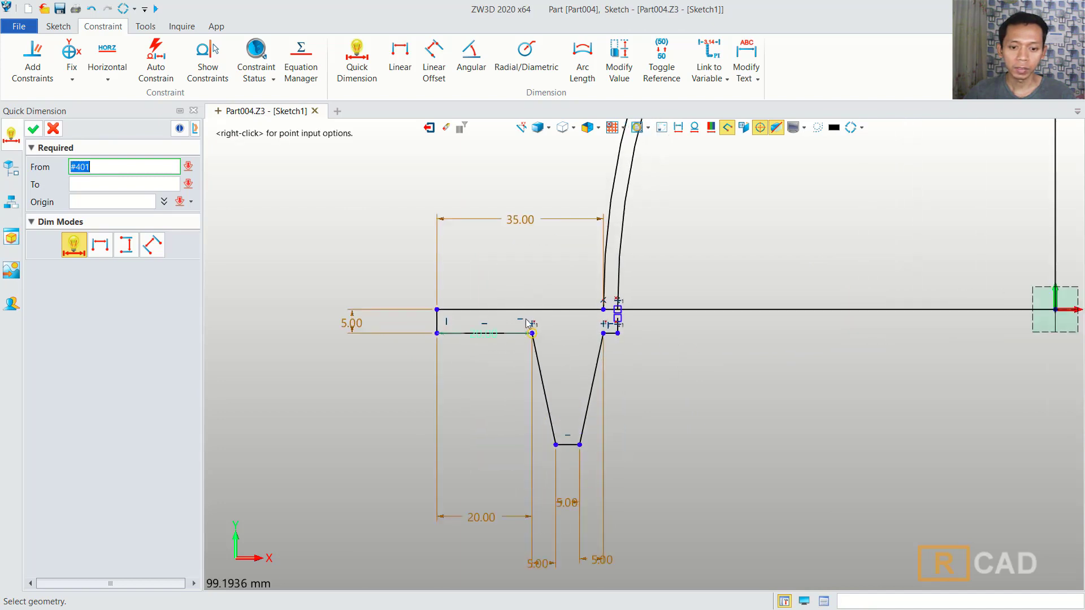
scroll(572, 353, "up", 2)
scroll(559, 354, "up", 1)
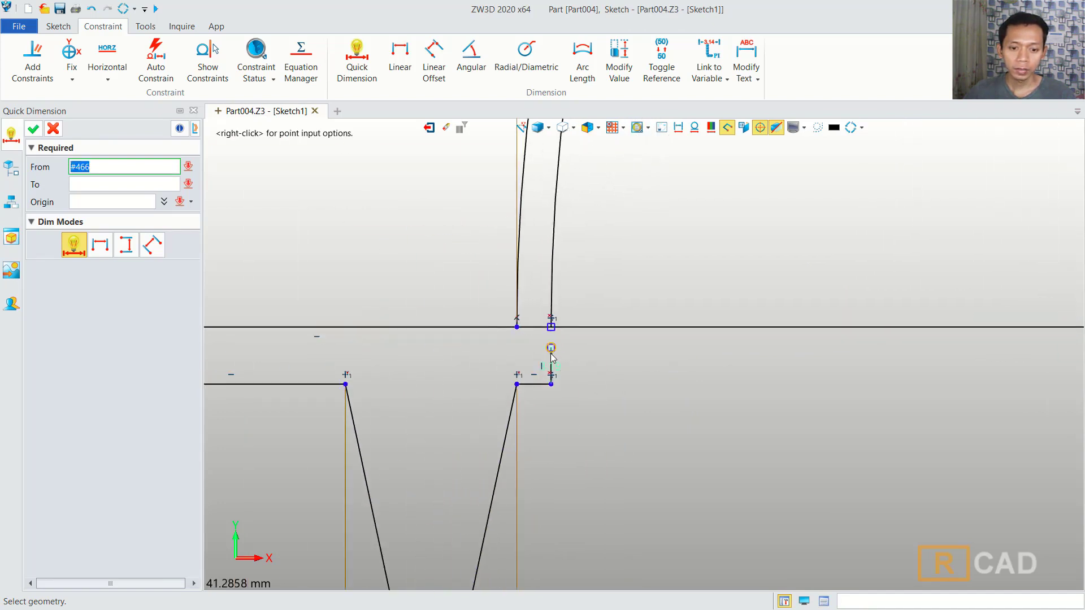
Replace the short end segment with a 5 mm vertical line up to the base line
scroll(553, 350, "up", 1)
scroll(561, 356, "up", 2)
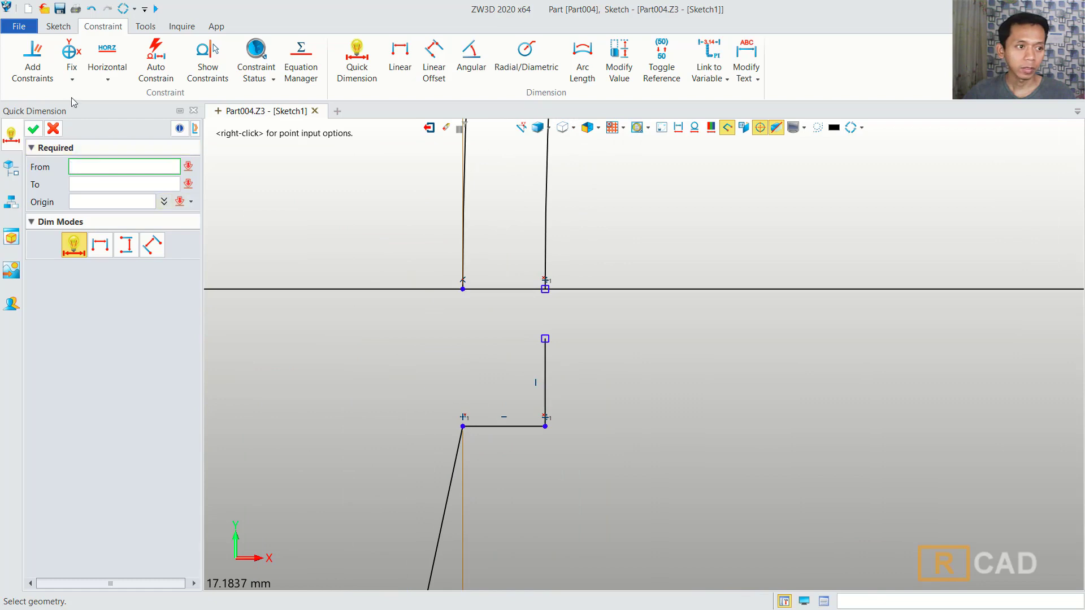
left_click(33, 129)
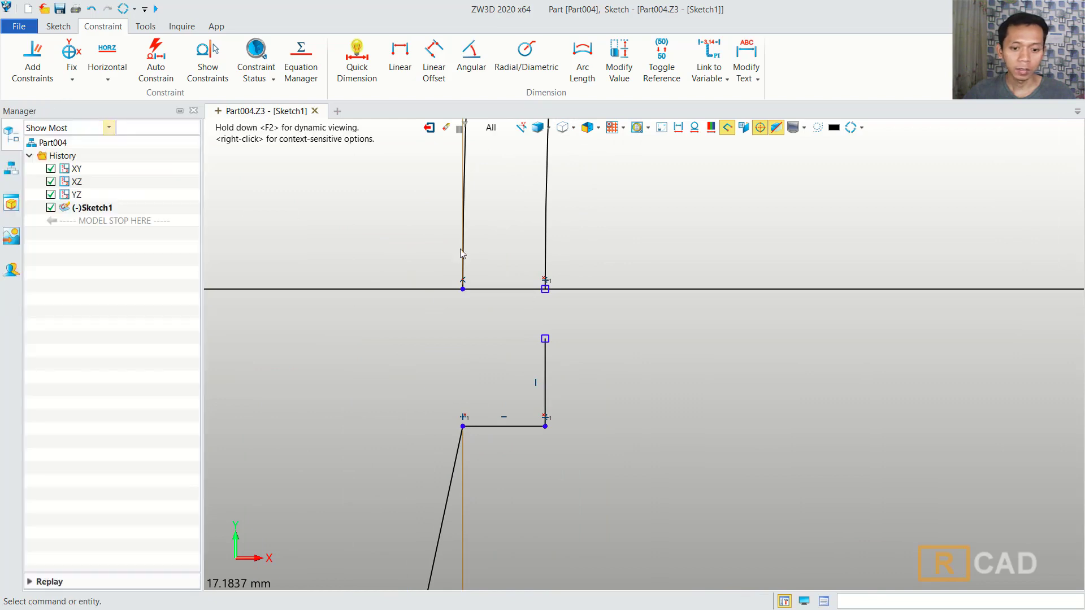
left_click(545, 361)
key("Delete")
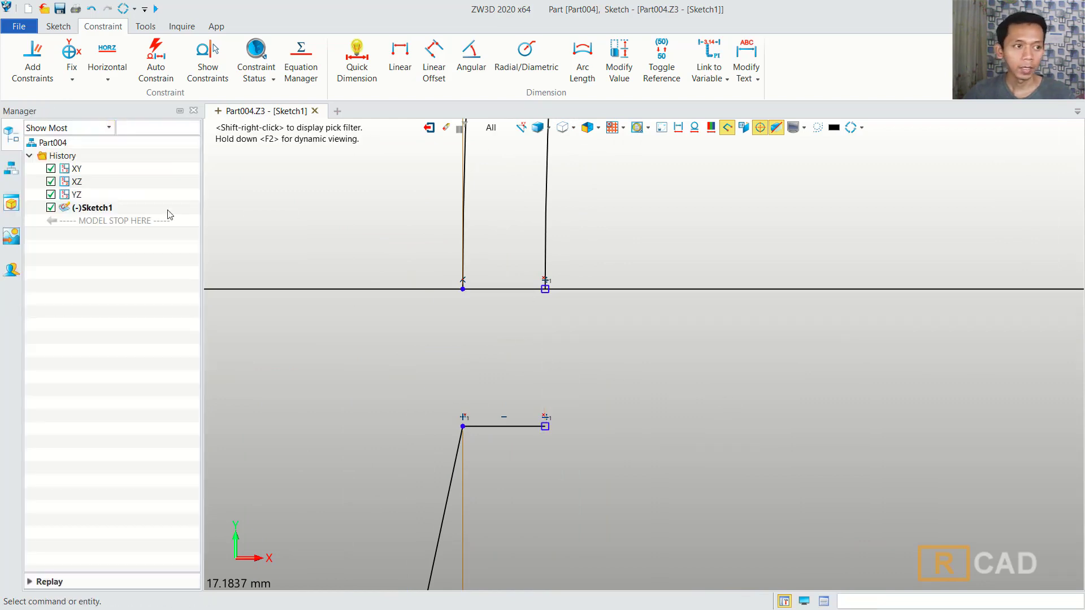
left_click(58, 26)
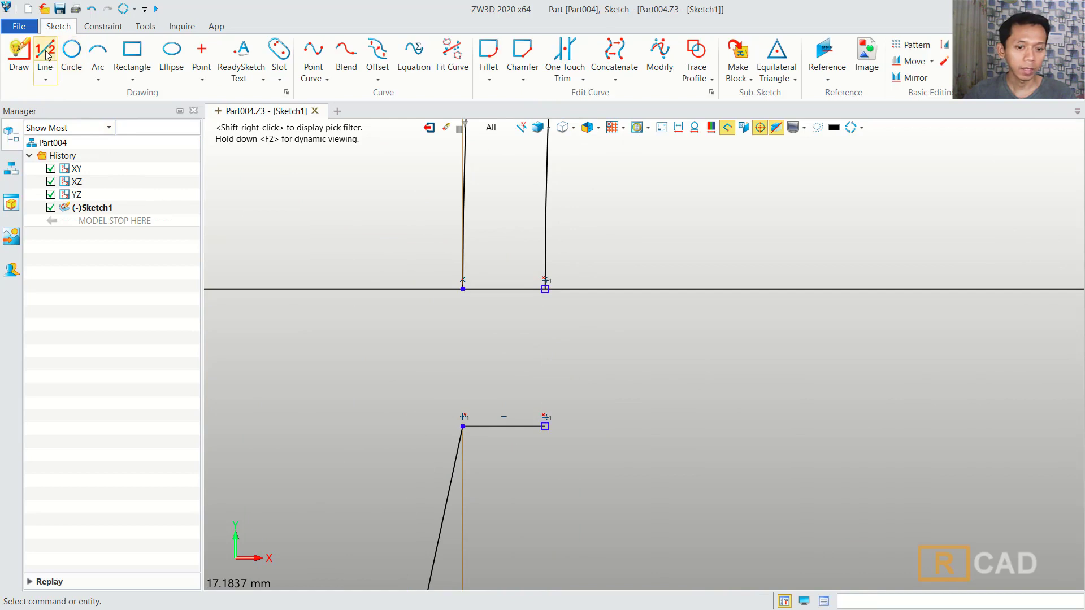
left_click(45, 57)
left_click(547, 427)
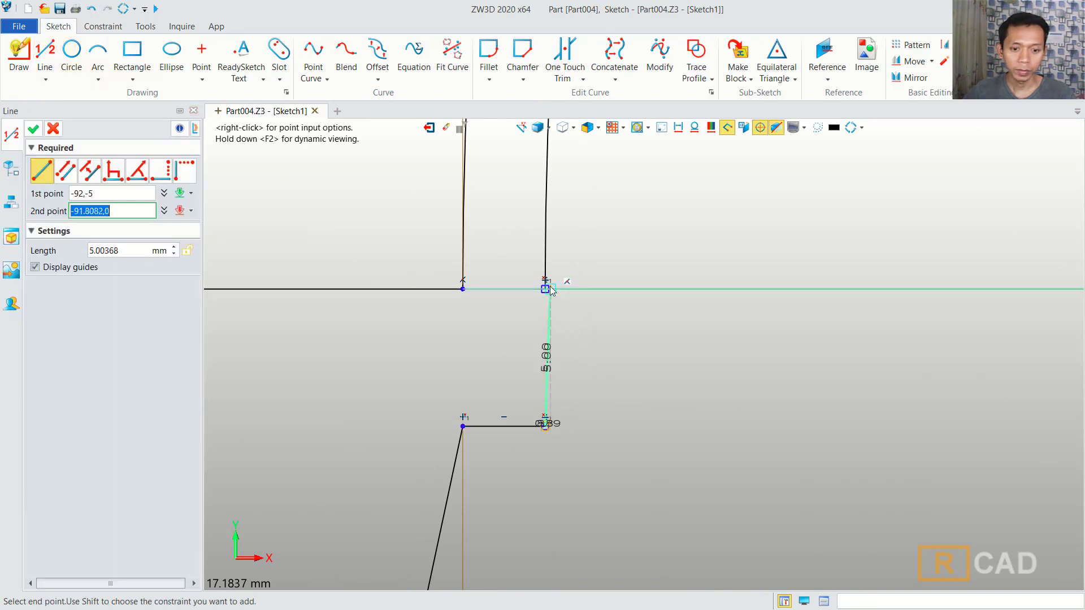
left_click(545, 289)
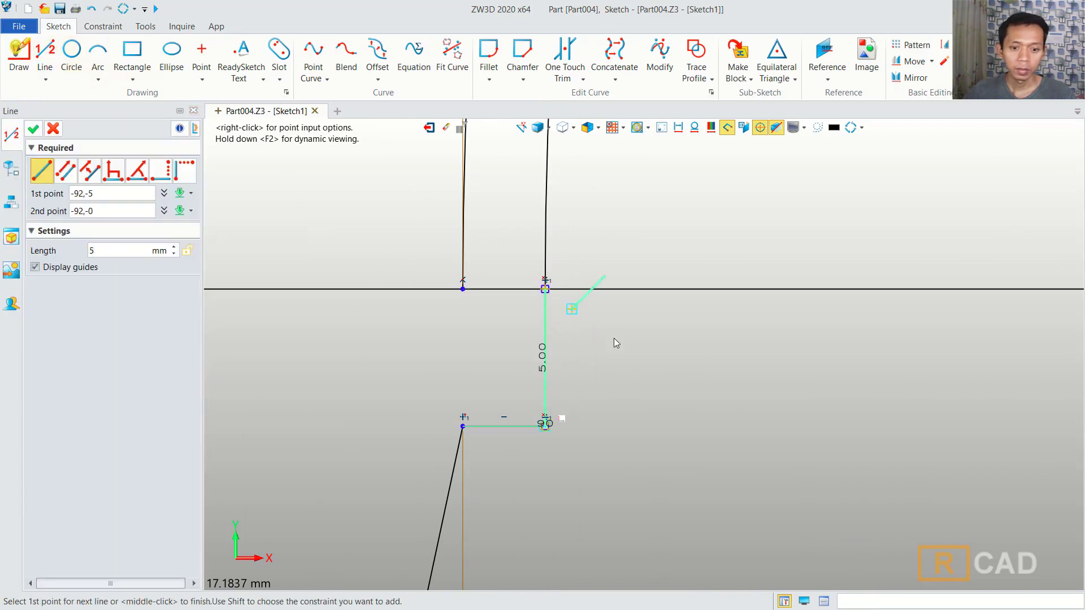
Trim away the leftover horizontal piece between the two vertical edges
left_click(564, 57)
left_click(503, 289)
scroll(668, 310, "down", 2)
scroll(671, 312, "down", 5)
middle_click_drag(784, 354, 556, 354)
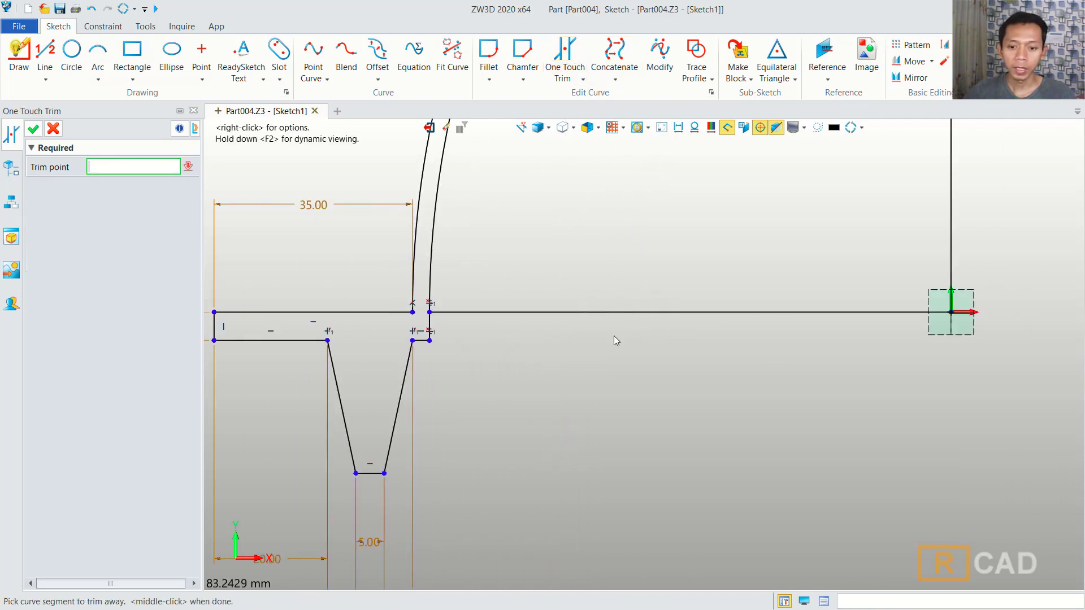
scroll(685, 308, "down", 3)
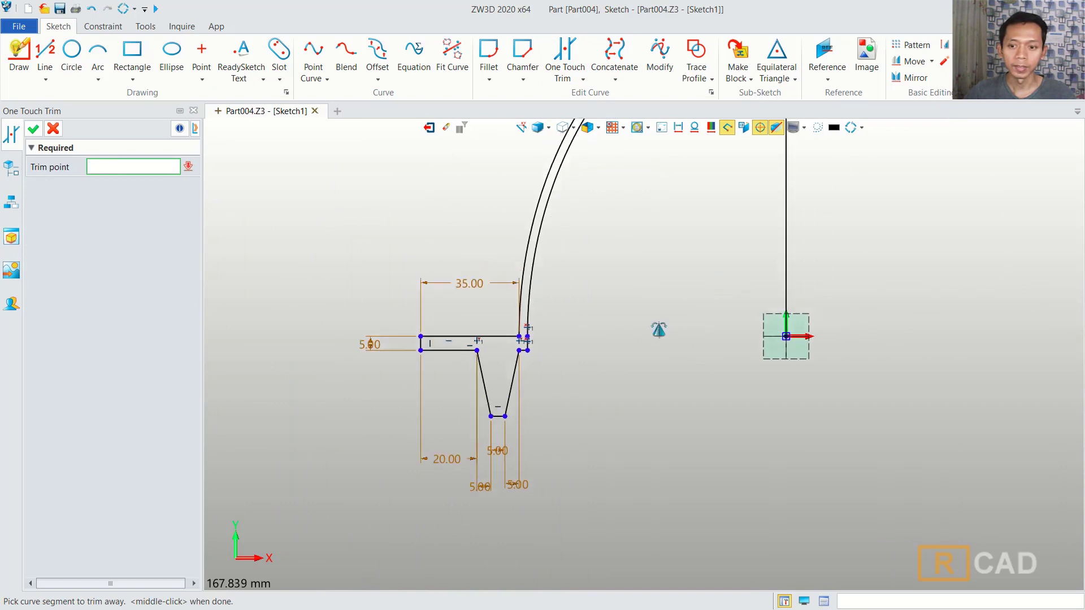
scroll(637, 300, "down", 2)
middle_click(593, 292)
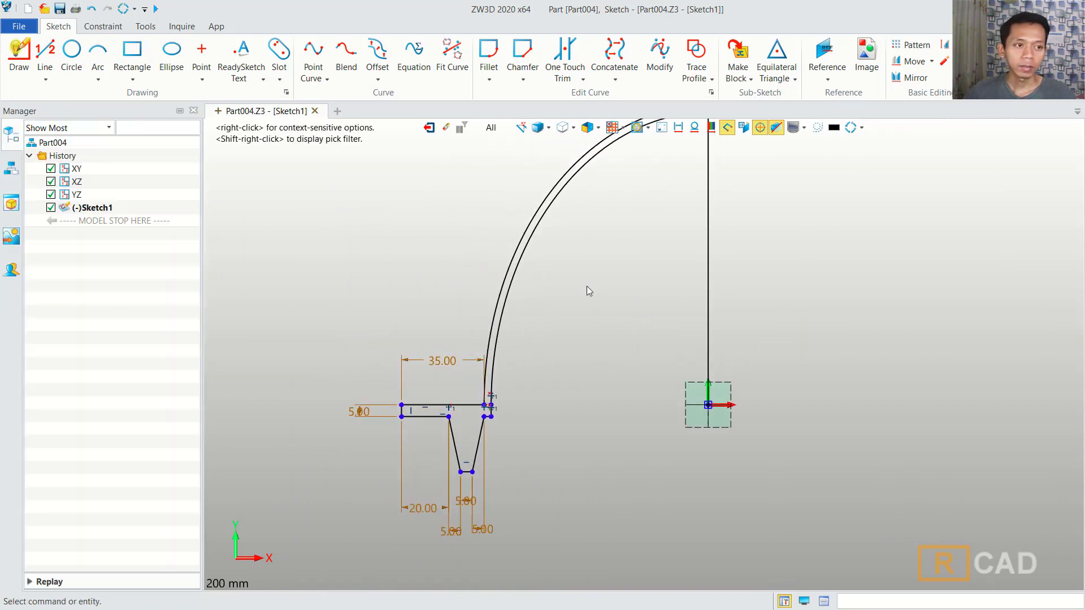
Draw a 5 mm radius circle centred on the vertical axis below the dome's top
left_click(71, 53)
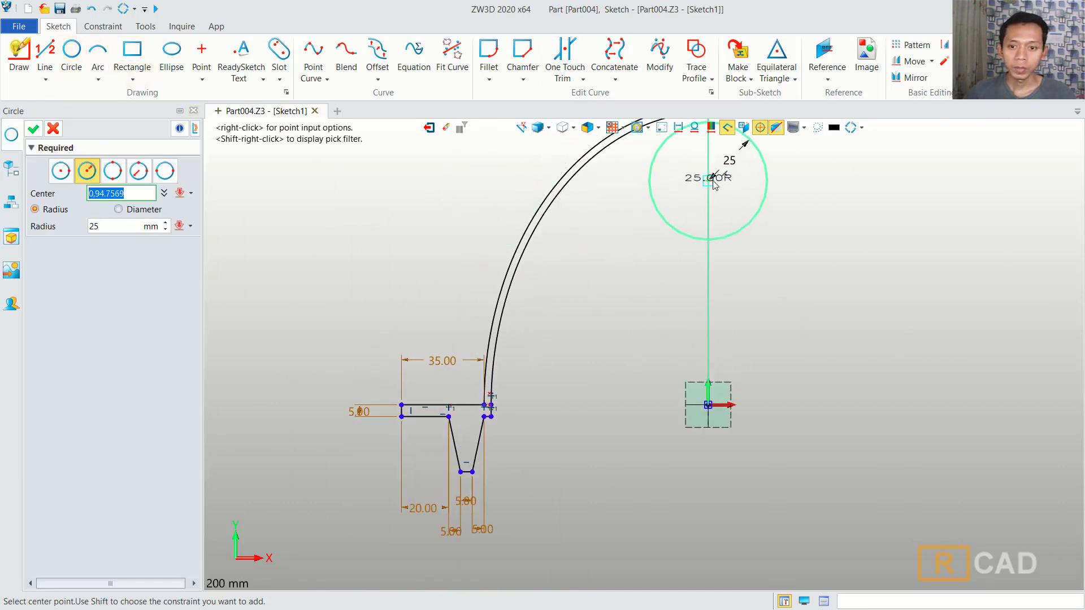
left_click(708, 173)
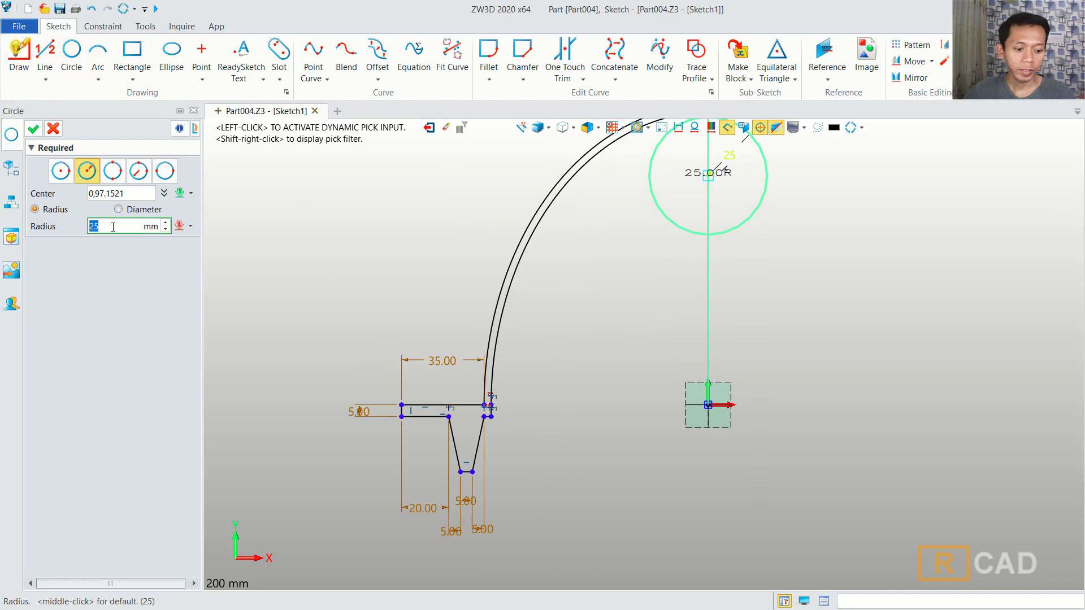
type("5")
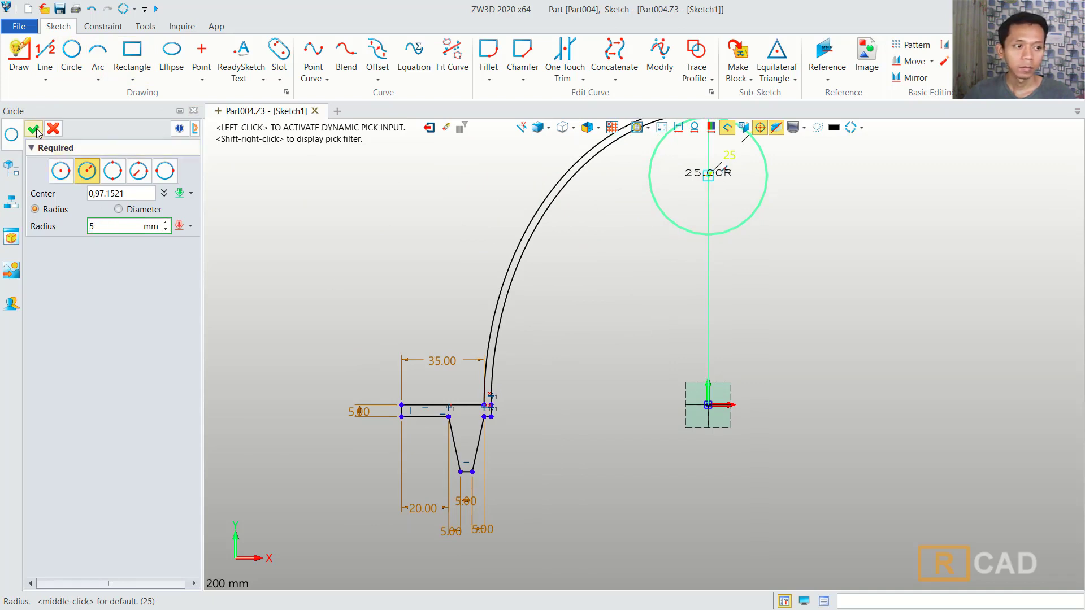
key("Return")
middle_click(312, 195)
scroll(712, 209, "up", 2)
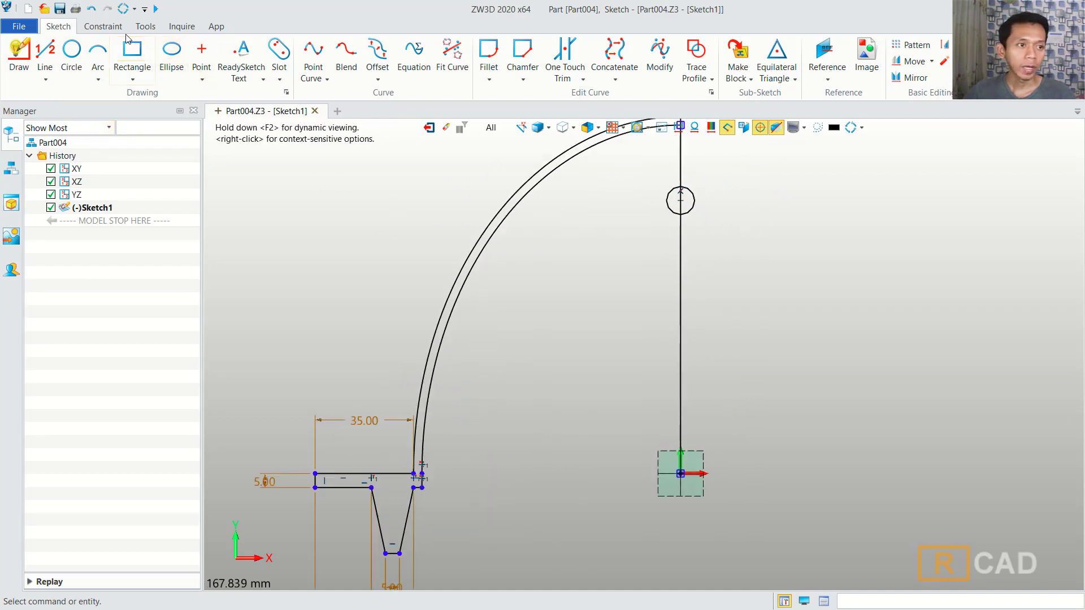
left_click(45, 61)
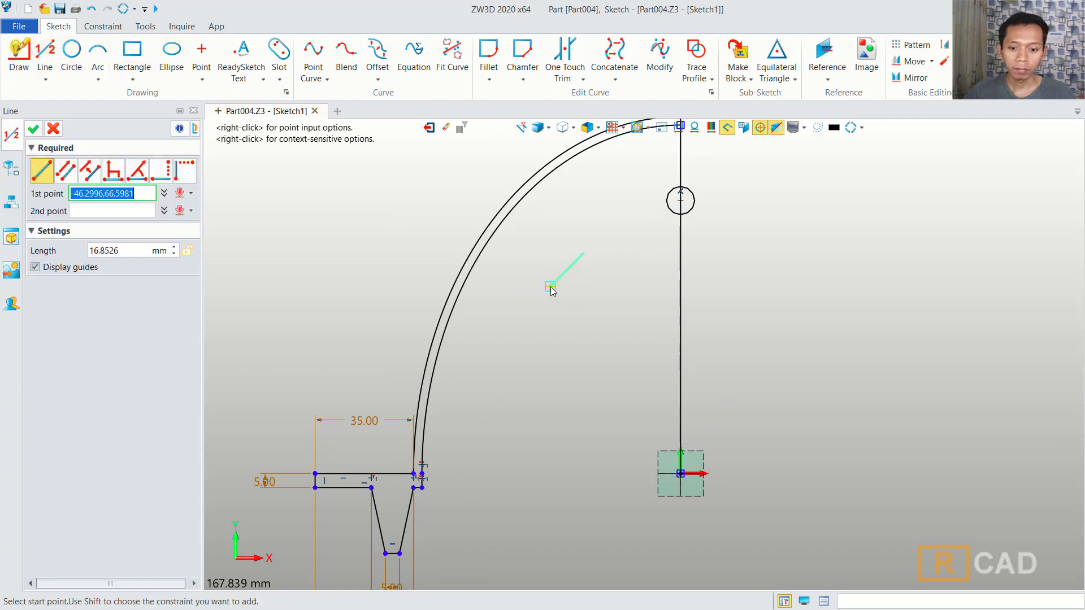
Draw two slanted lines from the X axis, tangent to either side of the 5 mm circle
left_click(637, 474)
right_click(633, 276)
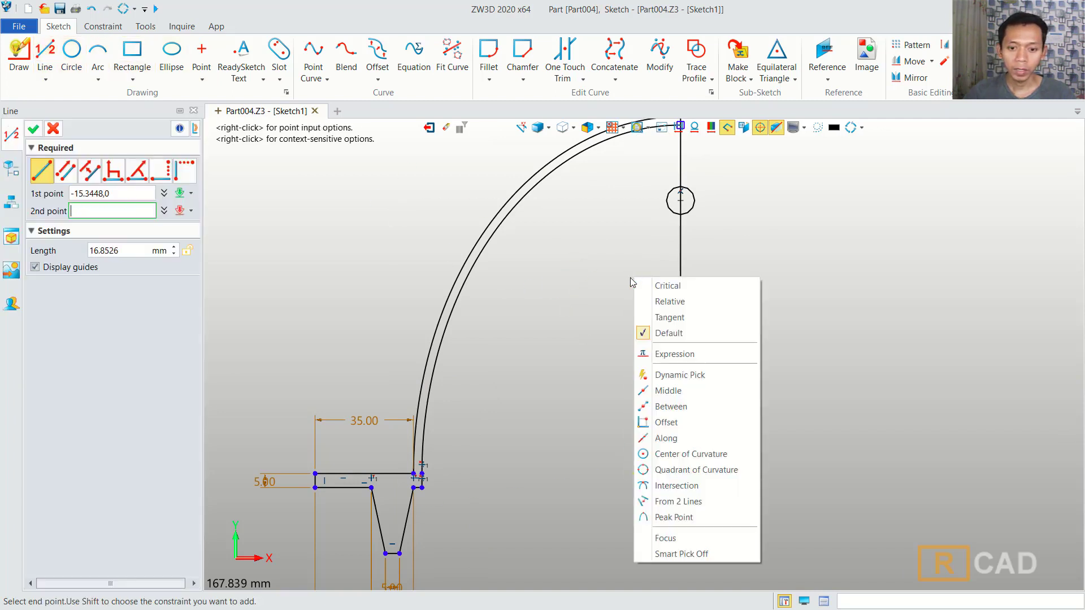
left_click(670, 318)
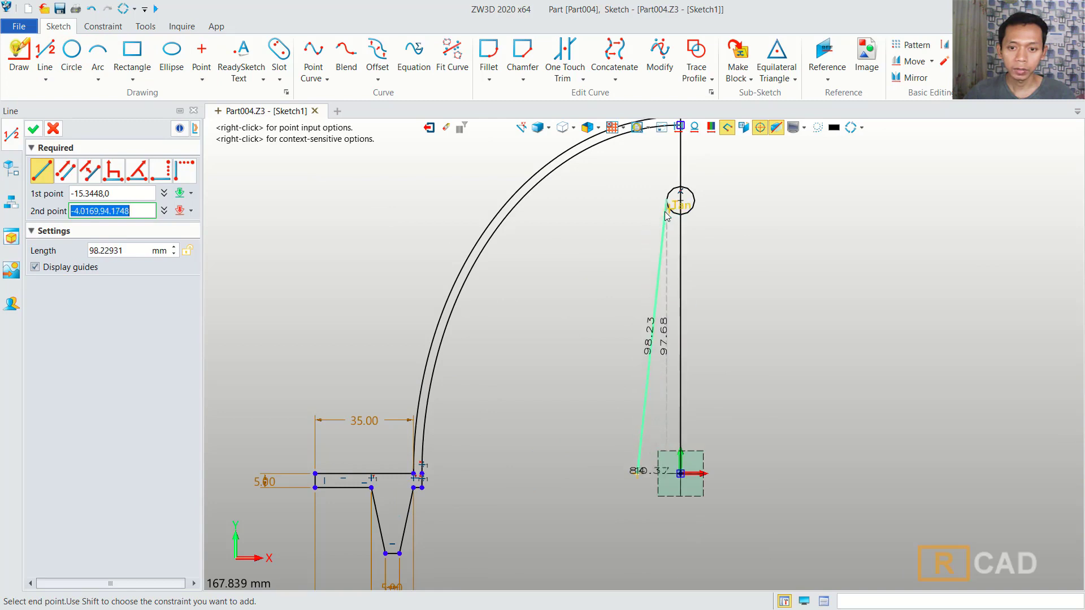
left_click(666, 209)
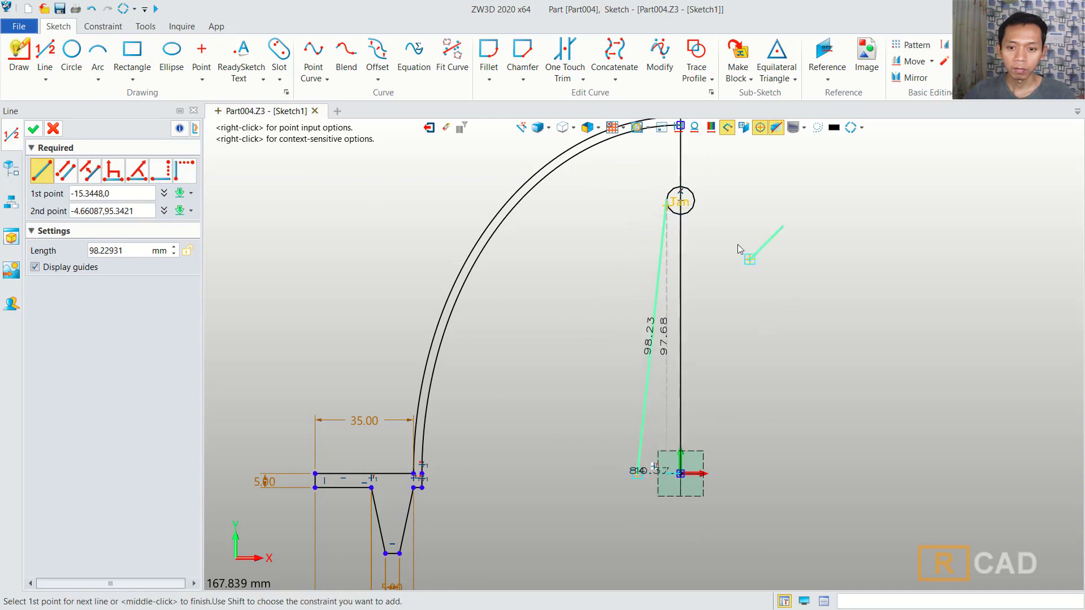
left_click(699, 204)
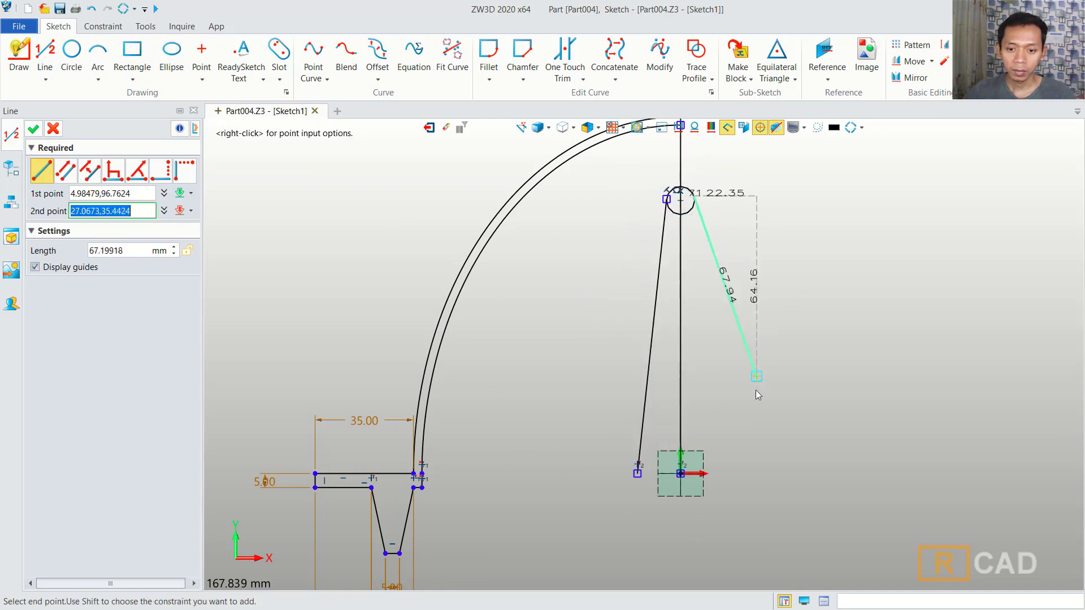
left_click(735, 475)
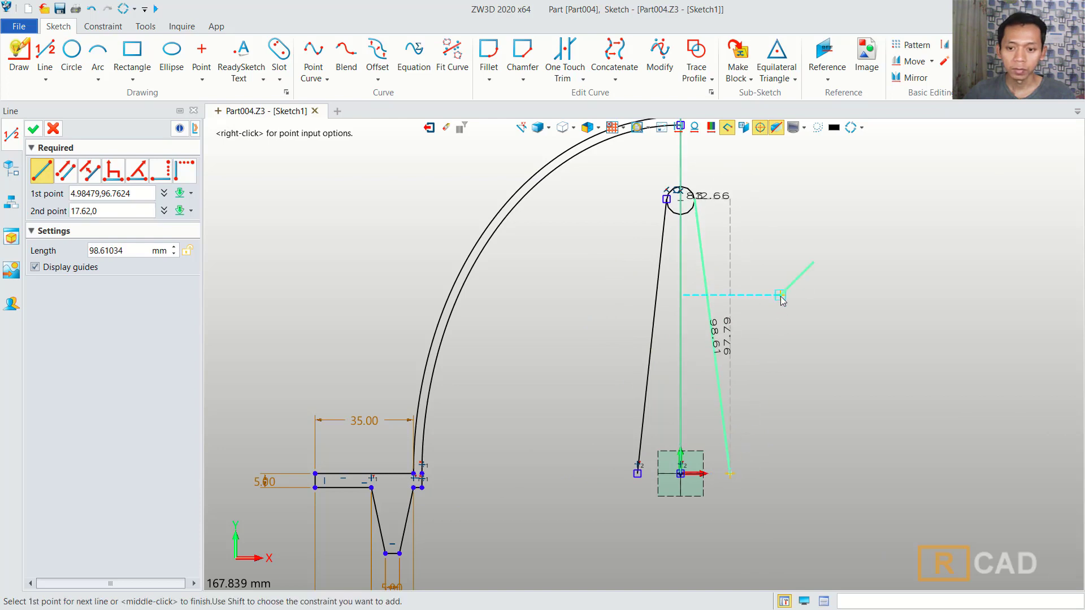
middle_click(789, 295)
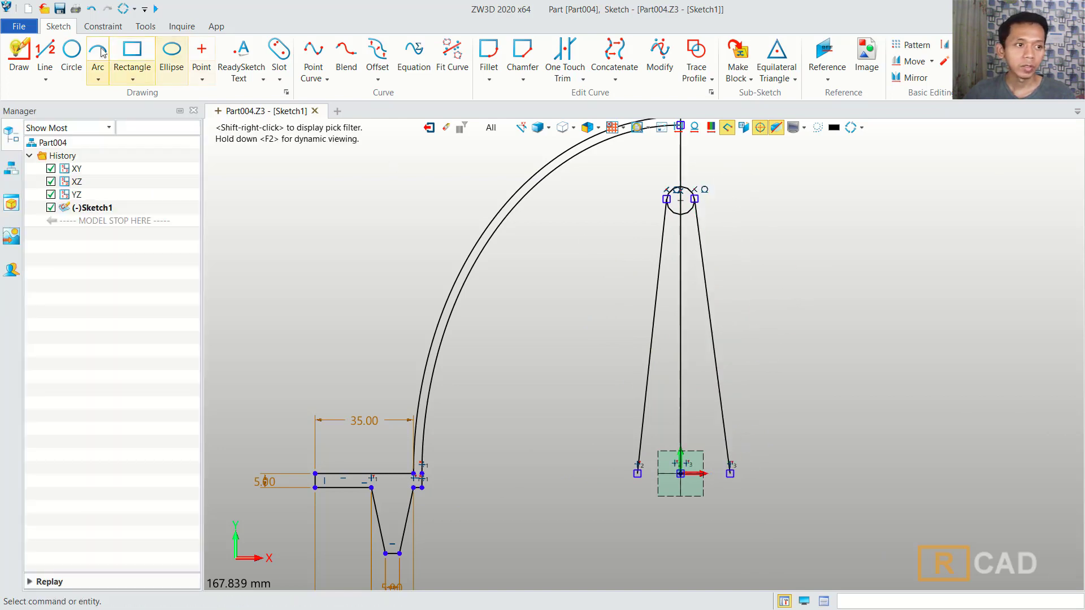
left_click(99, 28)
left_click(357, 59)
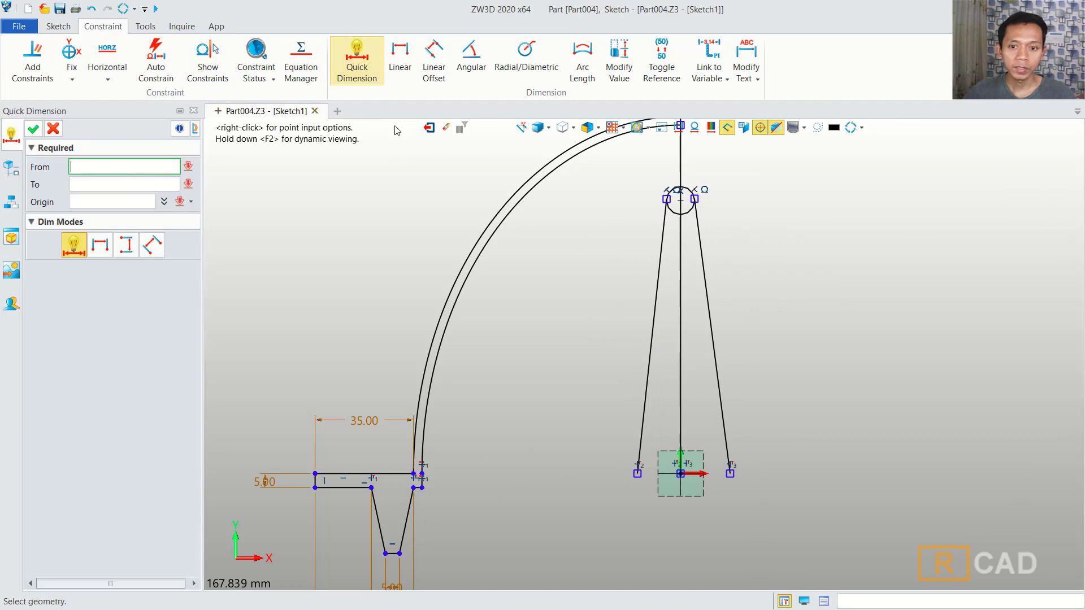
Dimension the circle's centre 102 mm above the origin
left_click(681, 208)
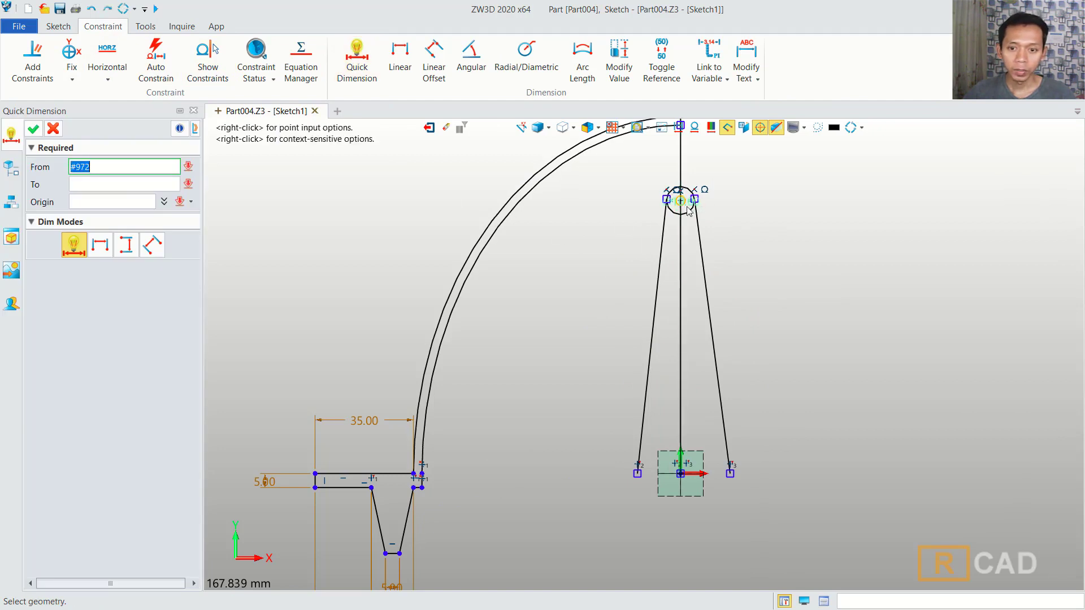
left_click(687, 211)
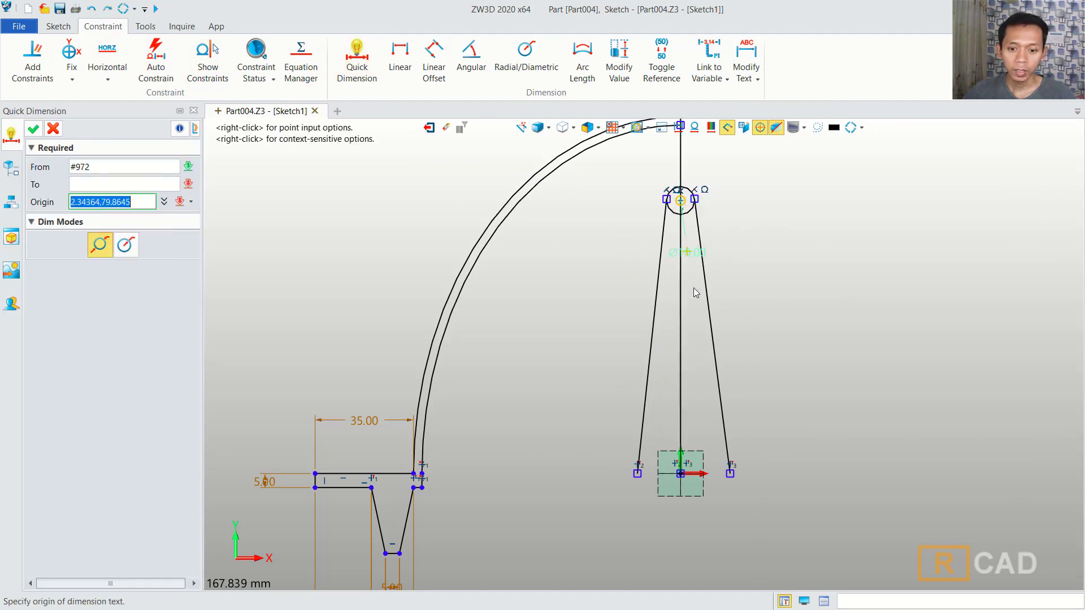
left_click(674, 461)
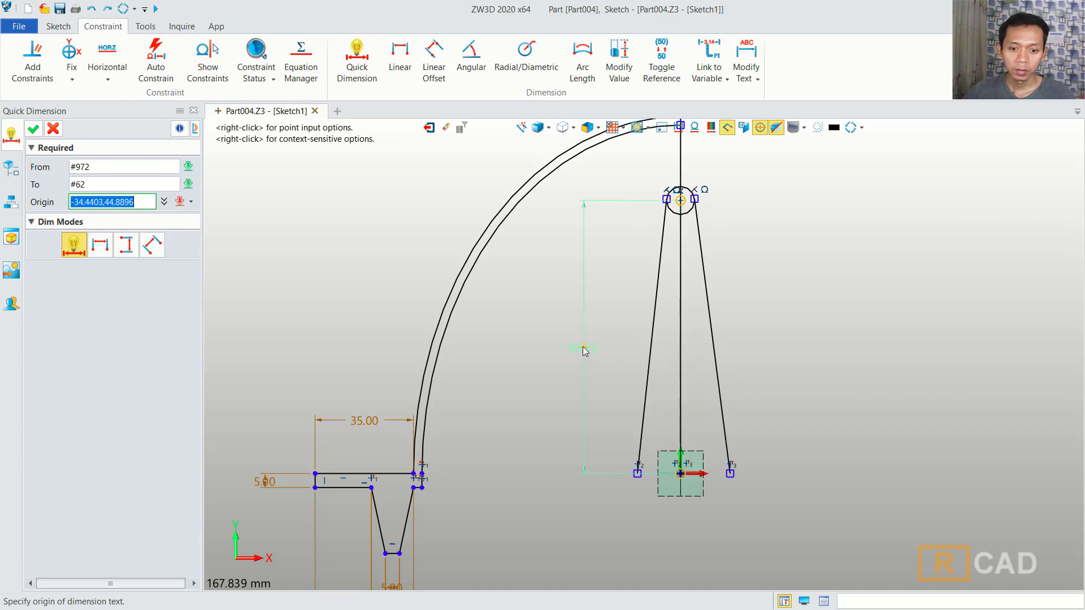
left_click(577, 342)
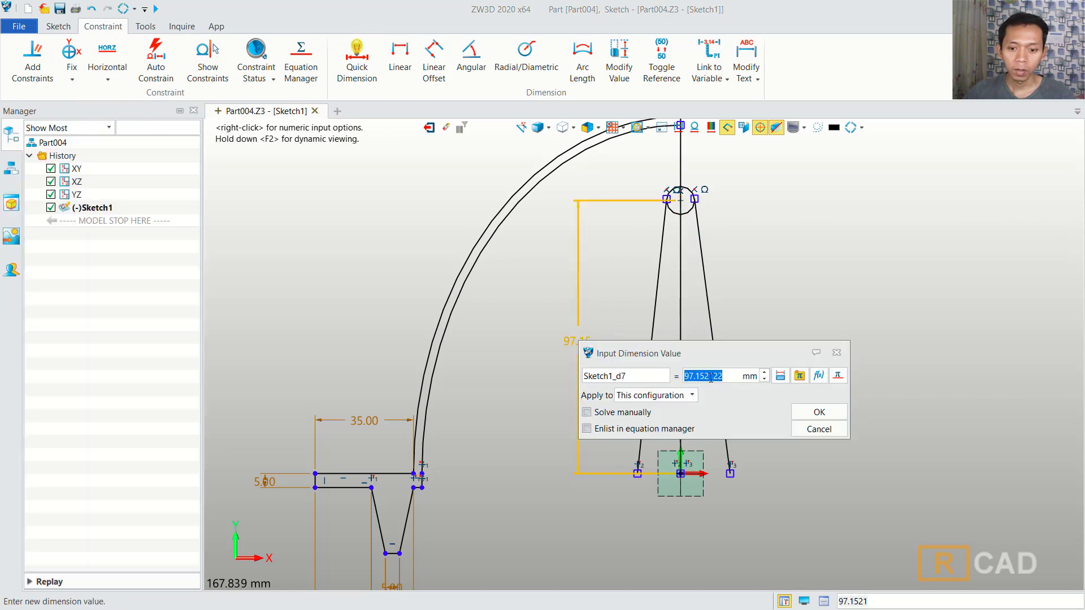
type("1")
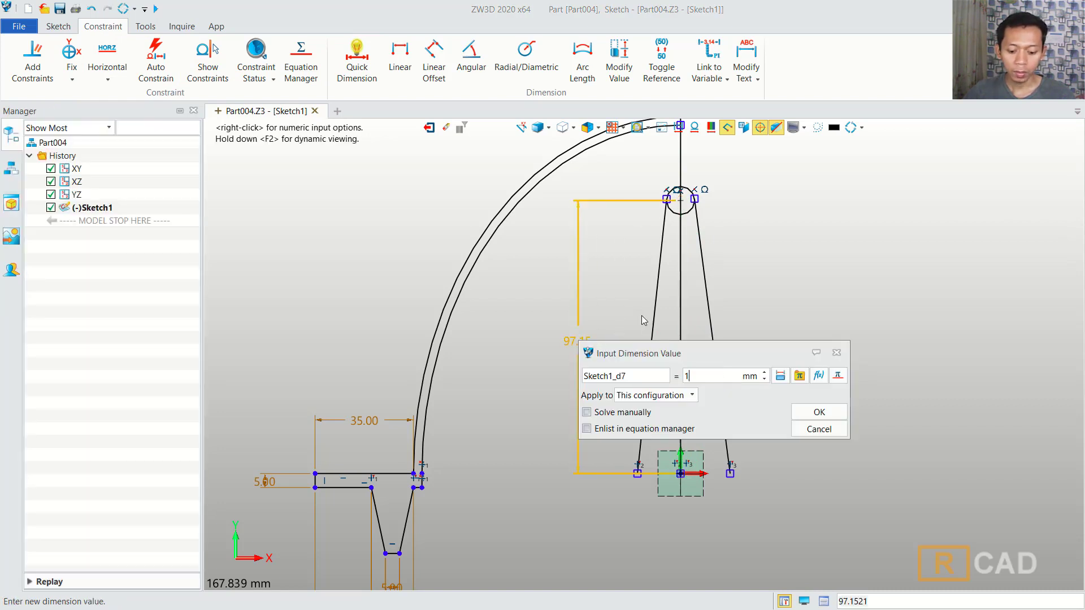
type("02")
left_click(819, 412)
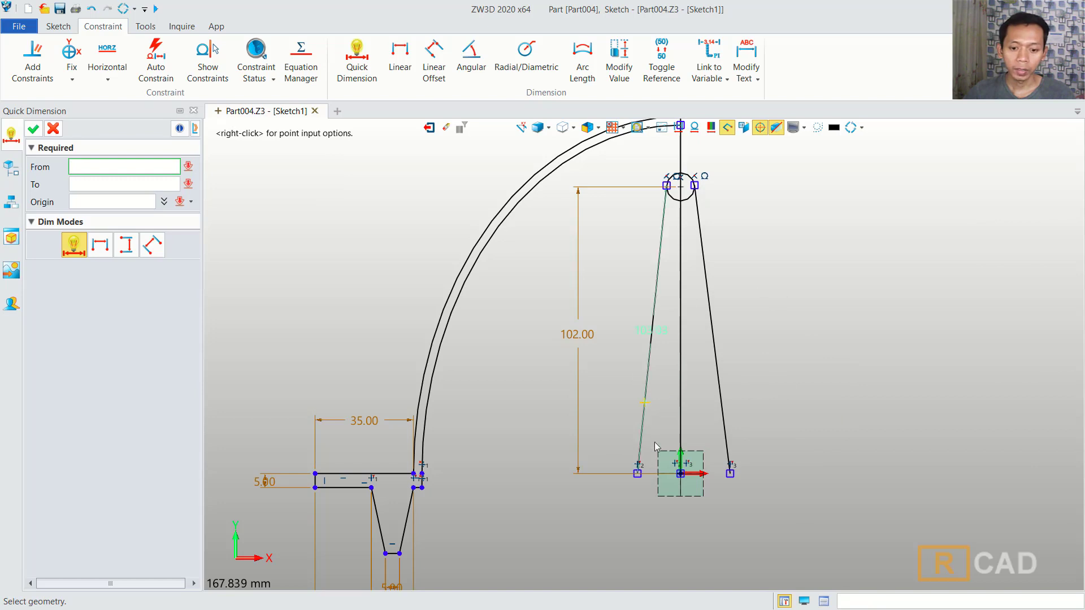
Set each slanted line's base 10 mm from the centre axis
left_click(636, 477)
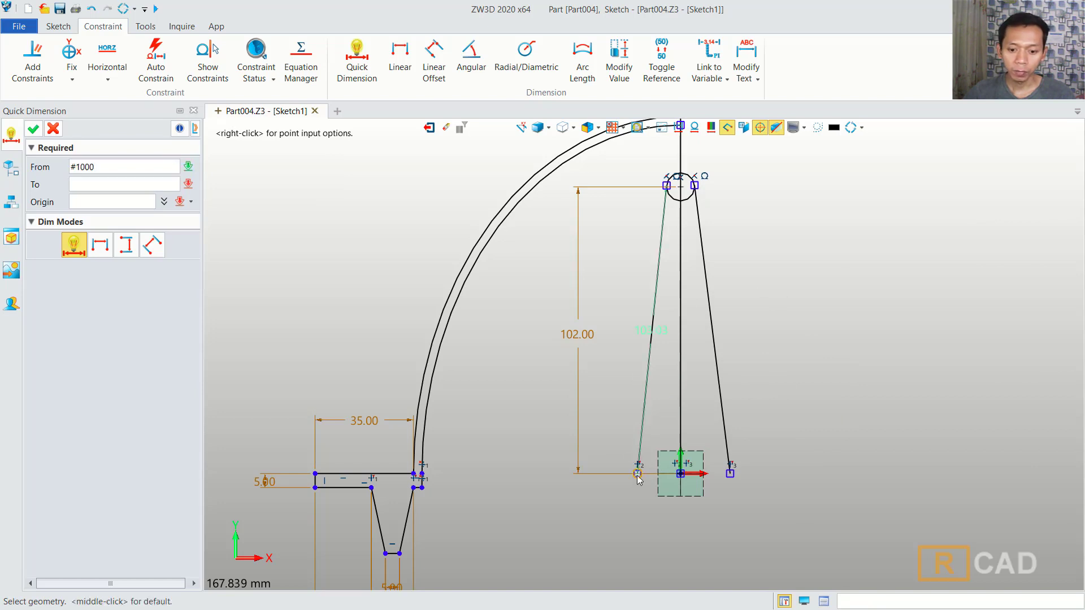
left_click(660, 503)
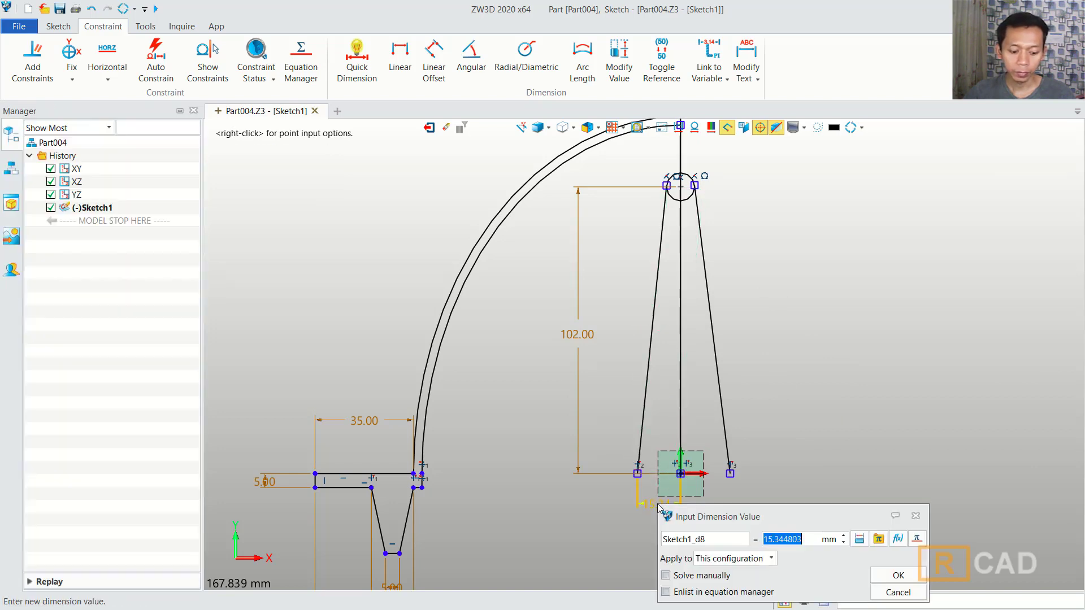
type("10")
left_click(898, 575)
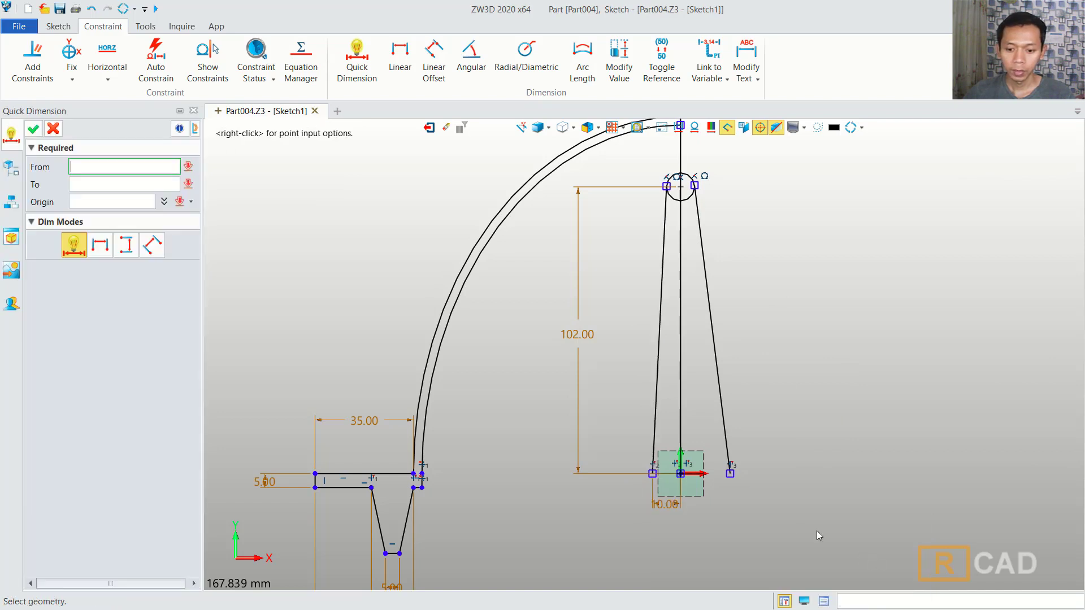
left_click(729, 476)
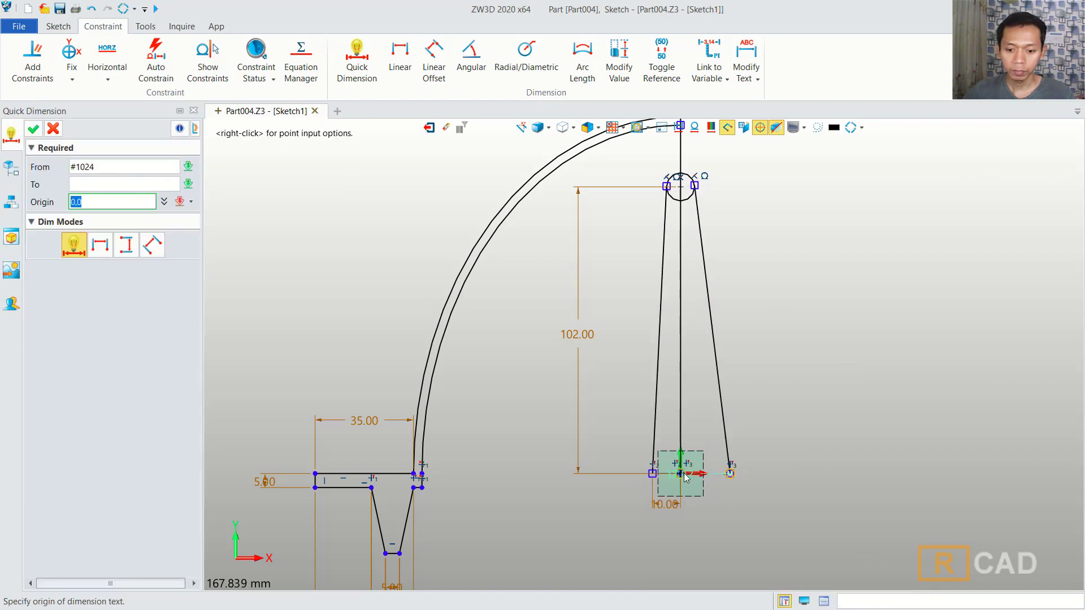
left_click(707, 504)
type("10")
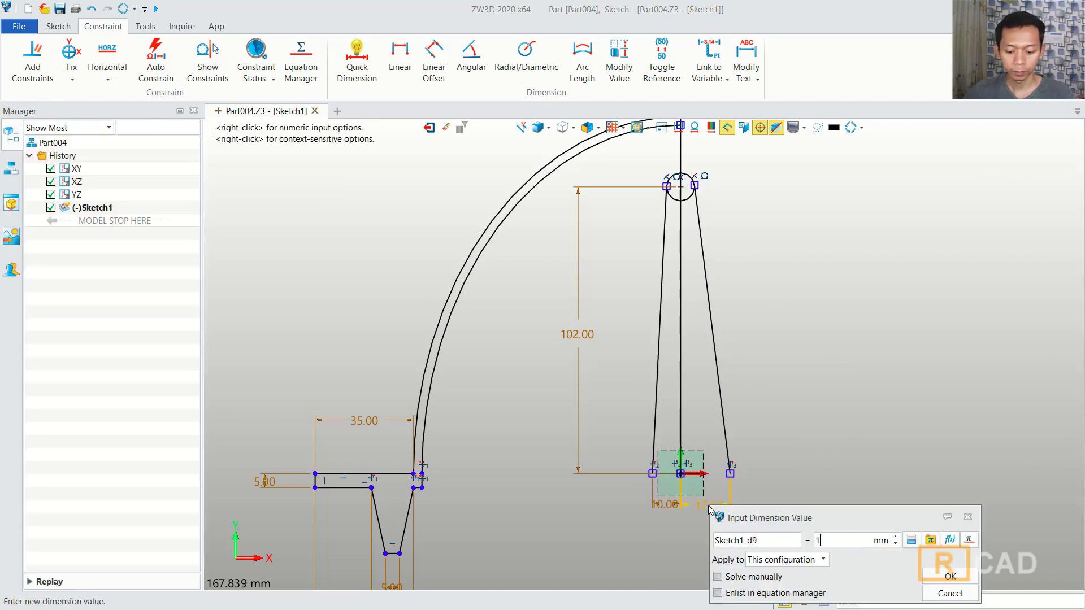
key("Return")
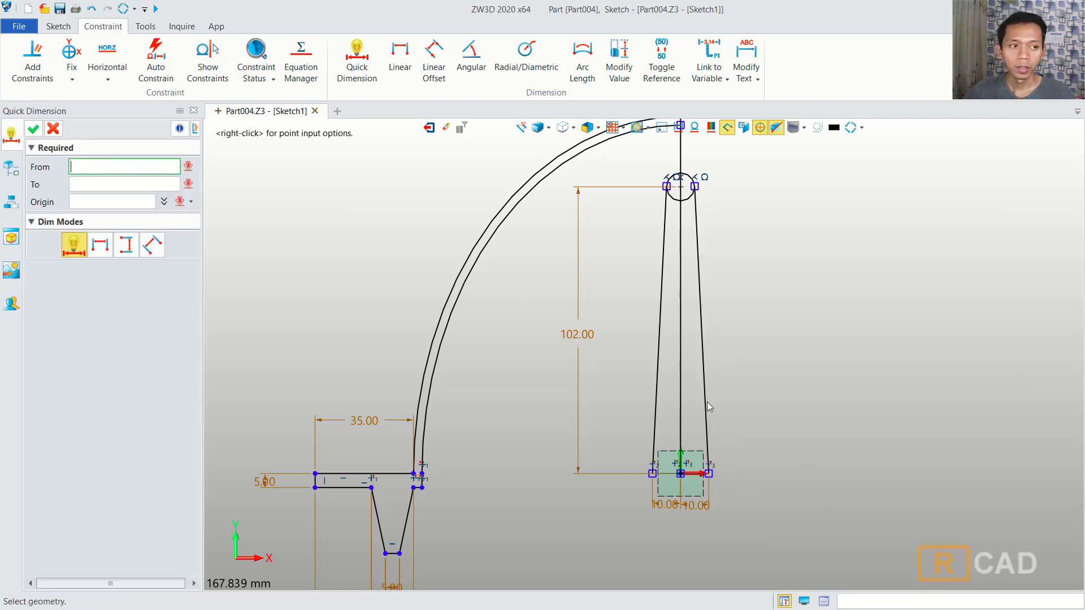
middle_click(265, 224)
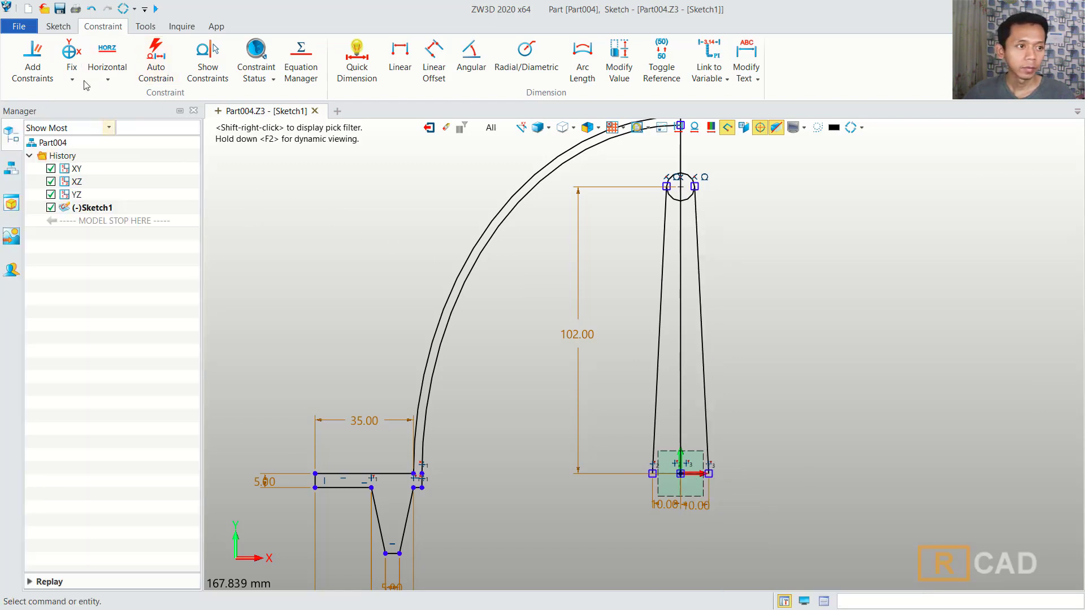
left_click(57, 27)
Close the profile base with a line from (-10,0) to (10,0)
left_click(45, 56)
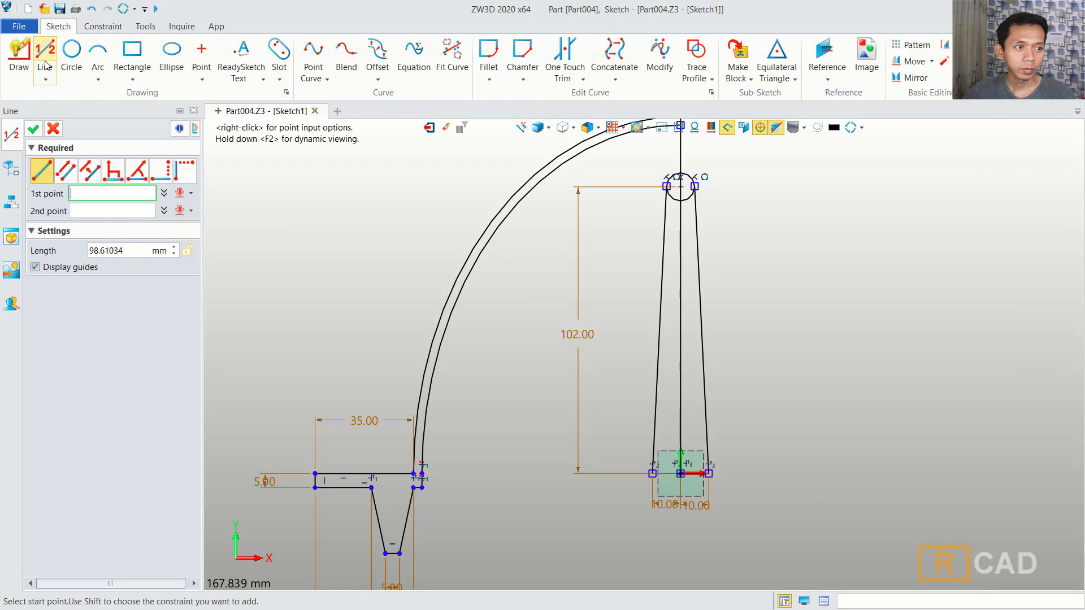
left_click(653, 473)
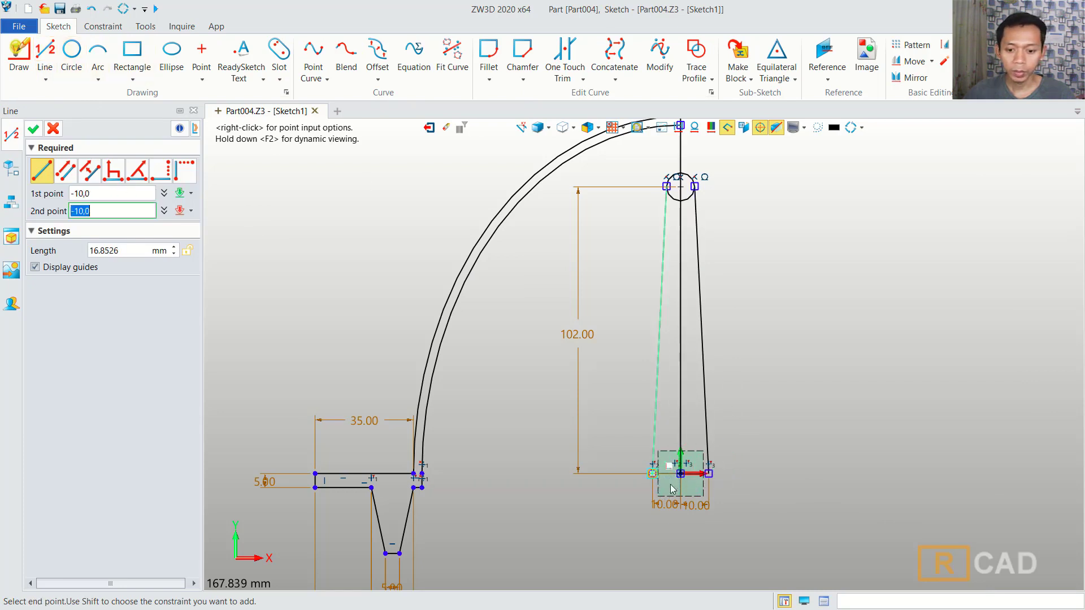
left_click(709, 474)
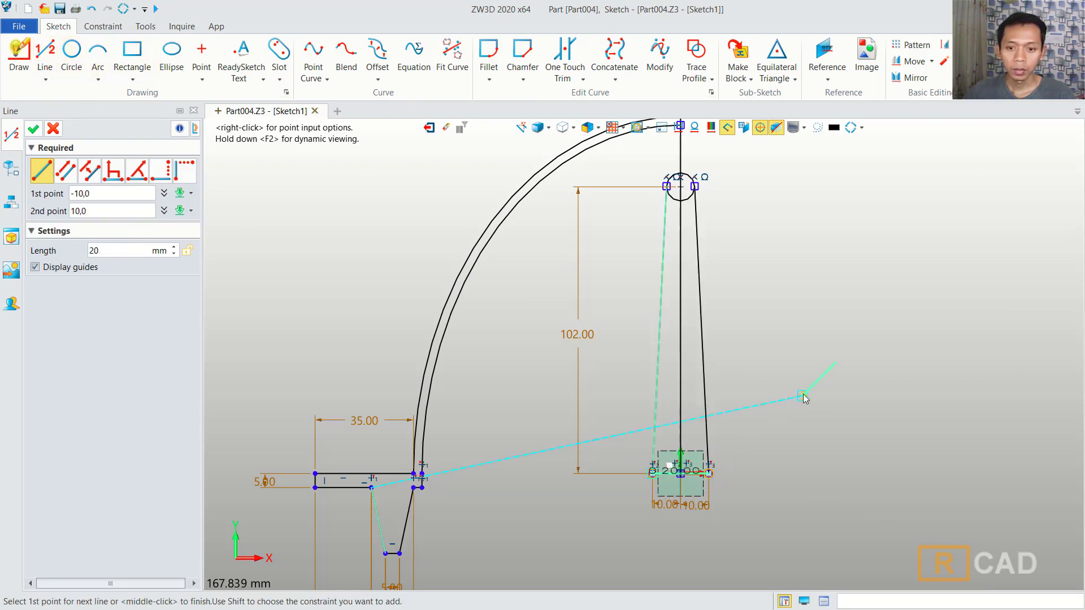
Trim away the centre line and the circle's lower arc, leaving a rounded top
left_click(562, 59)
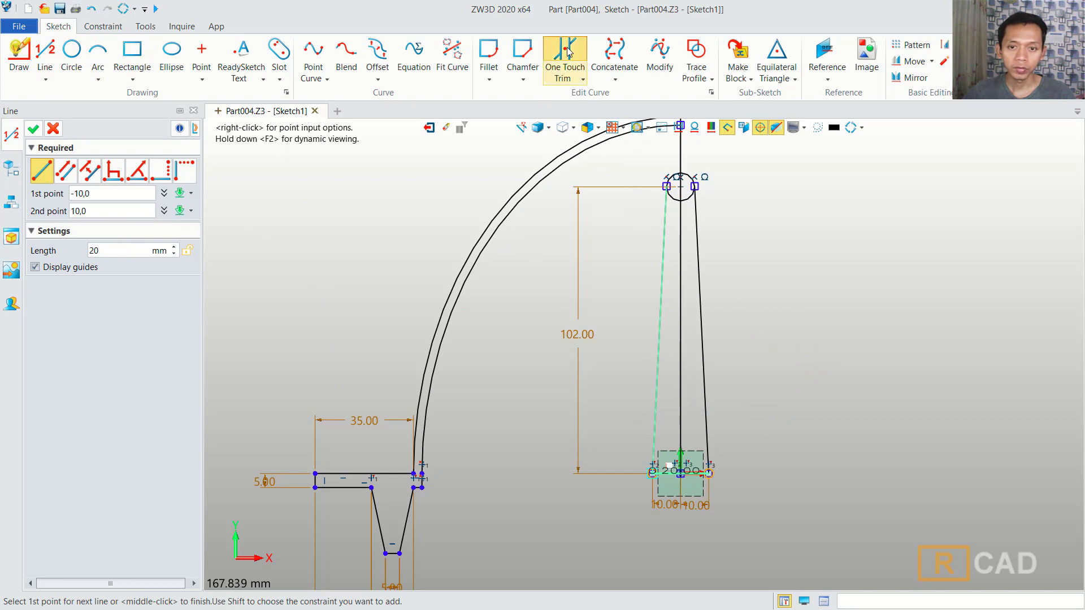
left_click(680, 188)
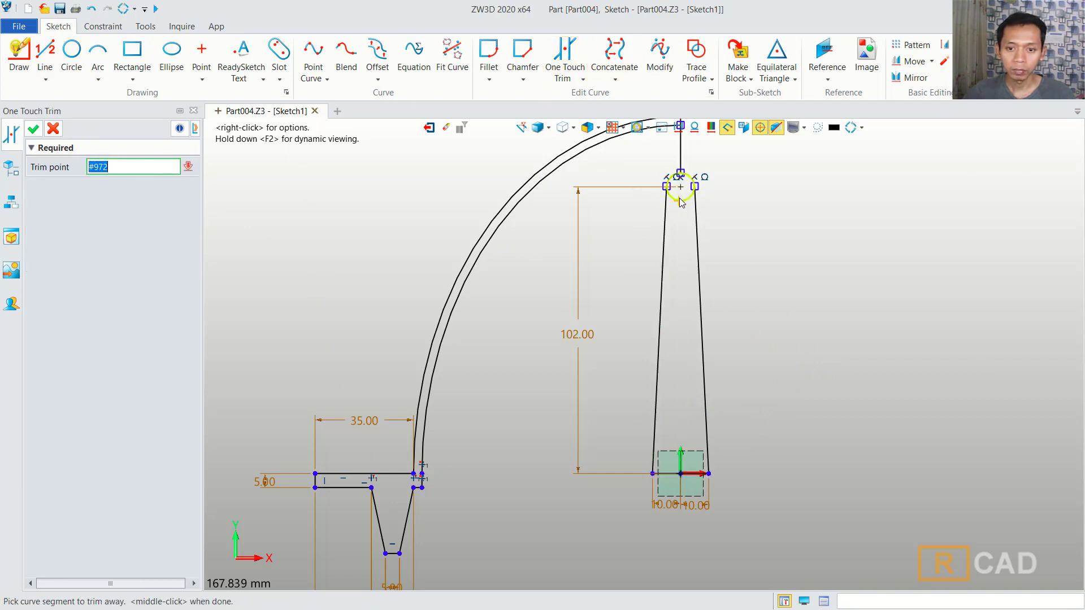
left_click(681, 200)
scroll(773, 351, "down", 2)
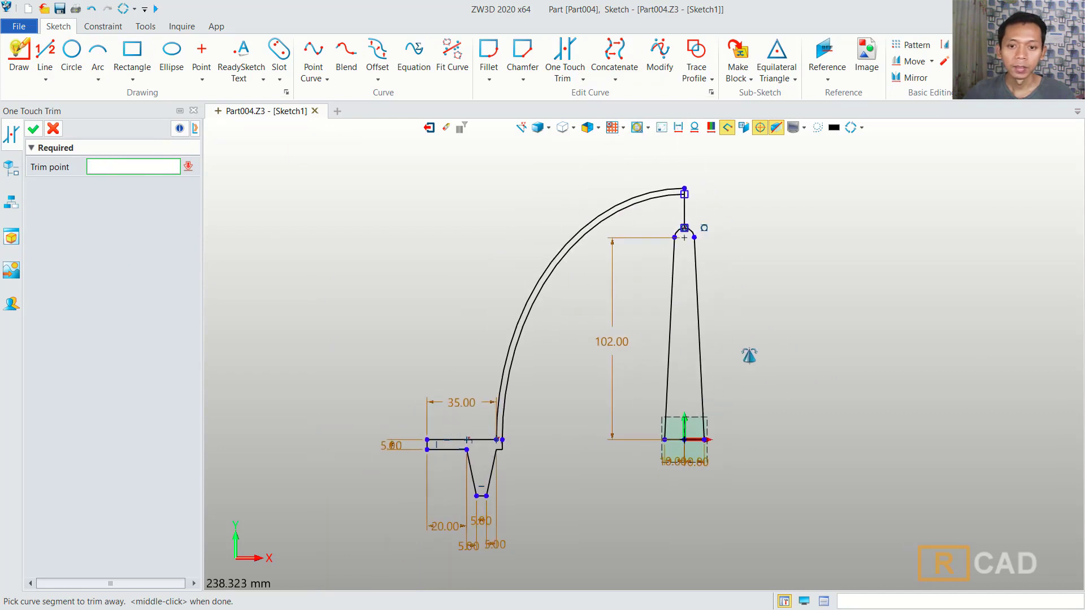
middle_click(396, 212)
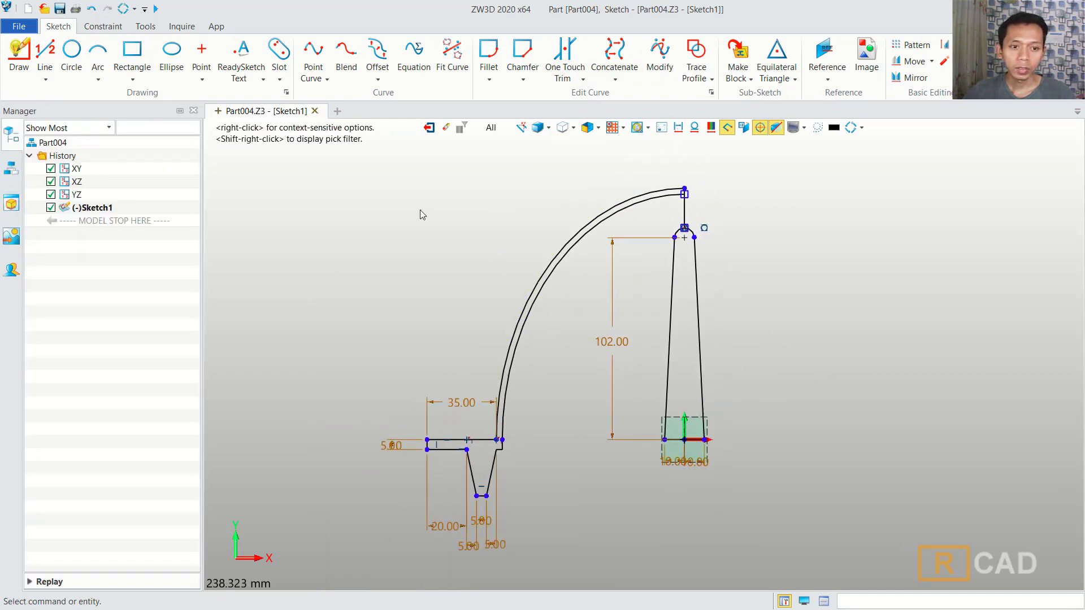
Exit the sketch and orbit the 3D view to inspect the Sketch1 profile
left_click(429, 130)
middle_click_drag(588, 292, 799, 273)
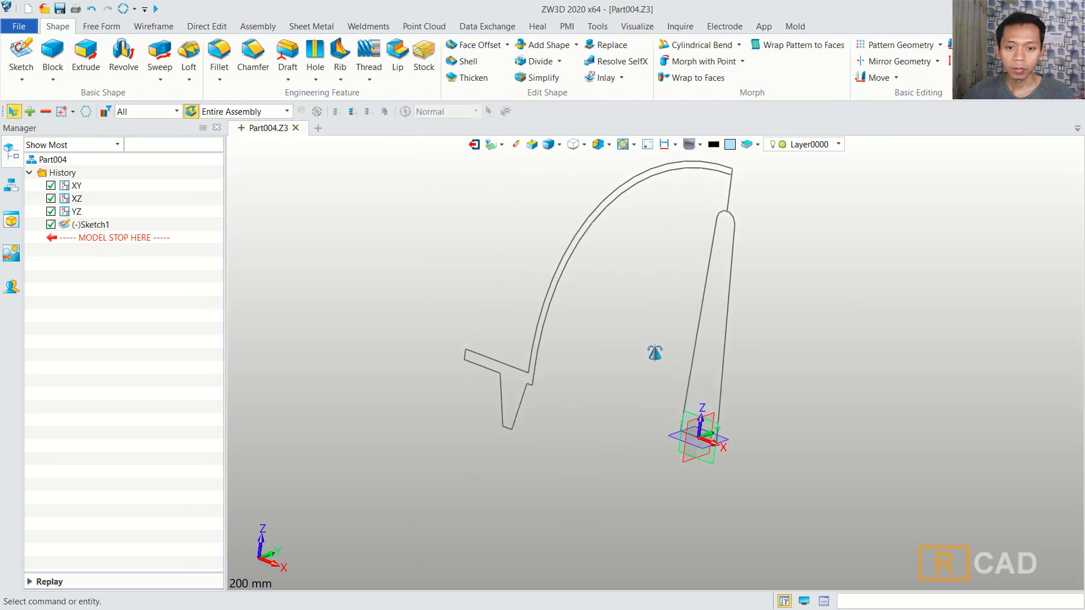
middle_click_drag(803, 221, 776, 222)
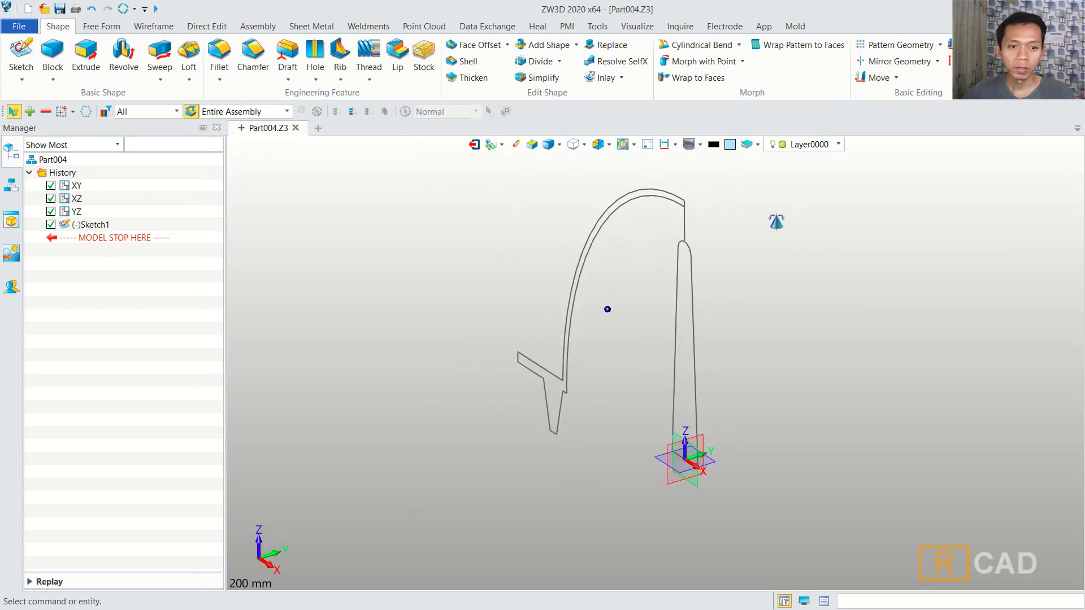
left_click(662, 200)
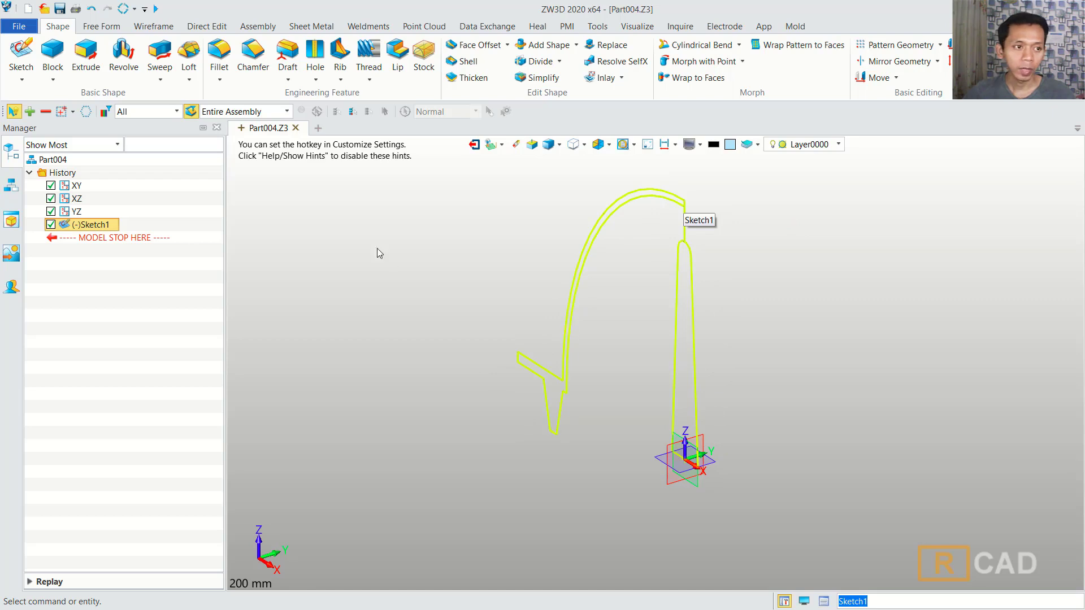
Revolve Sketch1's dome-and-flange region 0–360° about the Z axis into a solid
left_click(123, 54)
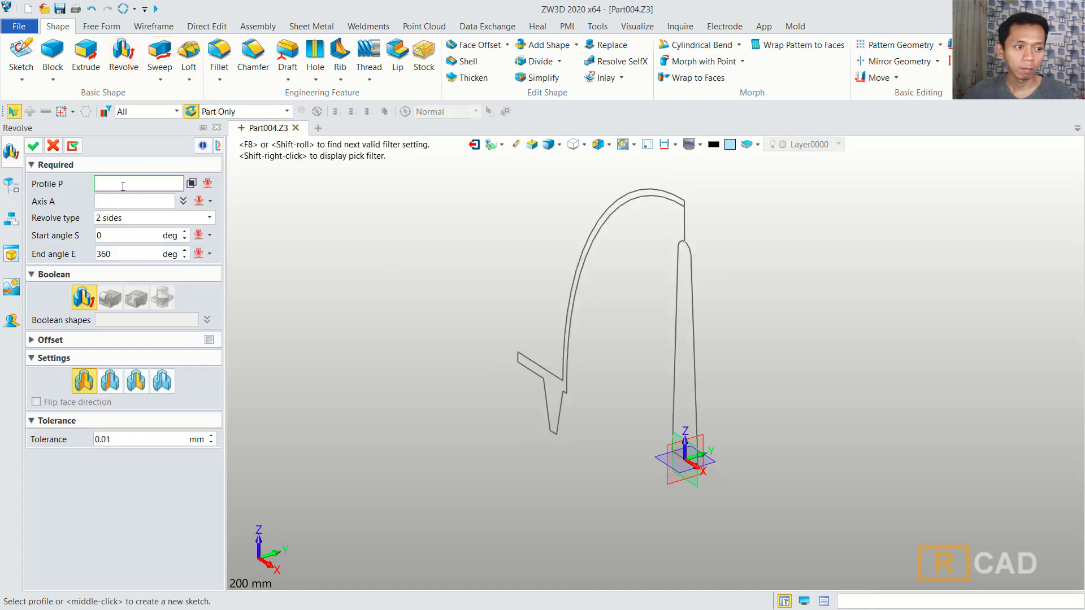
left_click(600, 212)
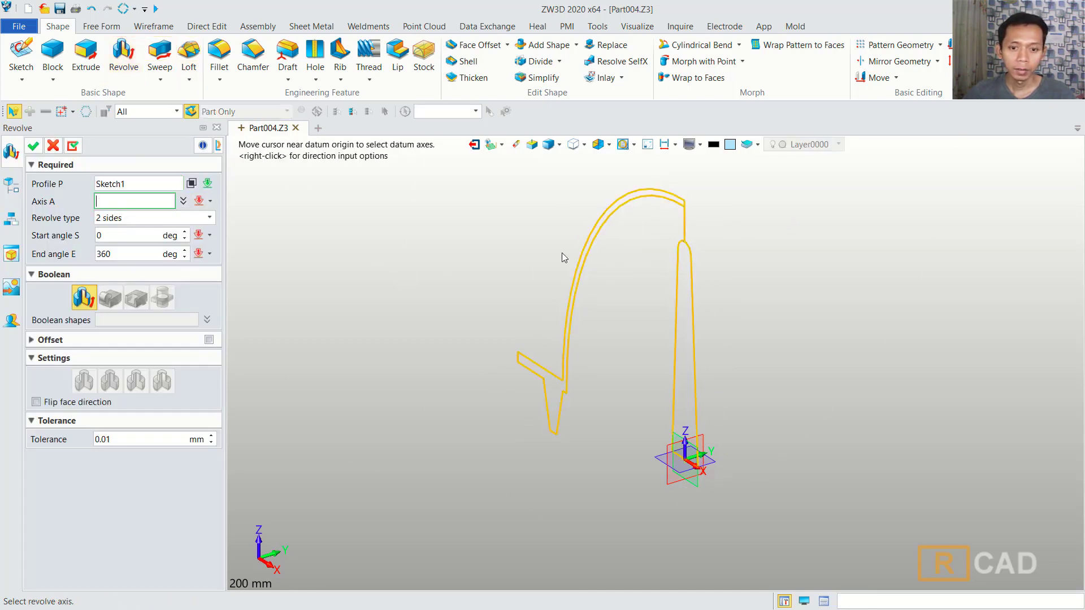
left_click(191, 183)
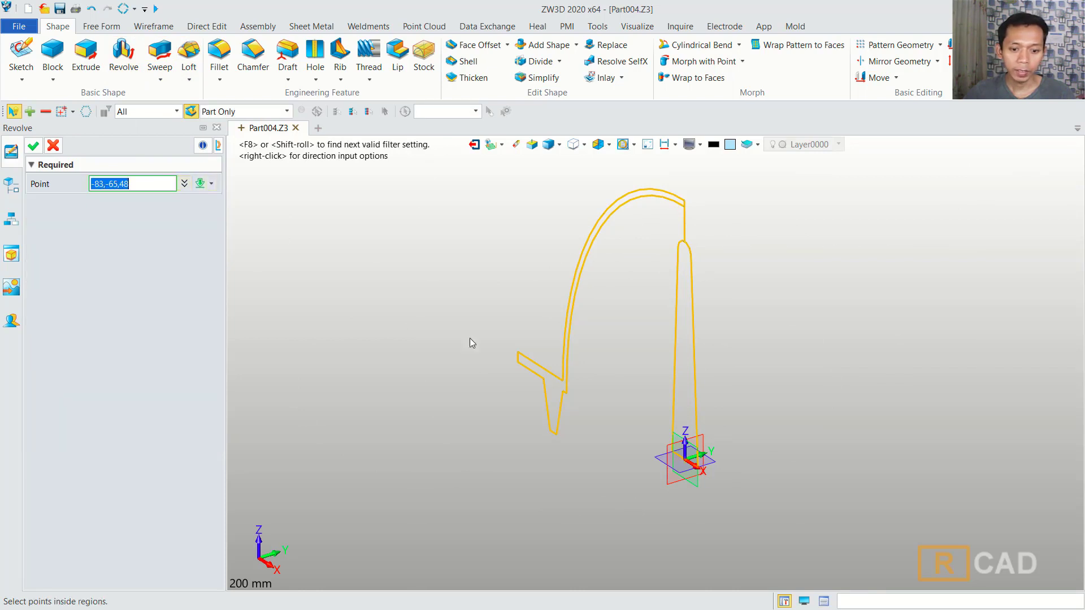
left_click(554, 391)
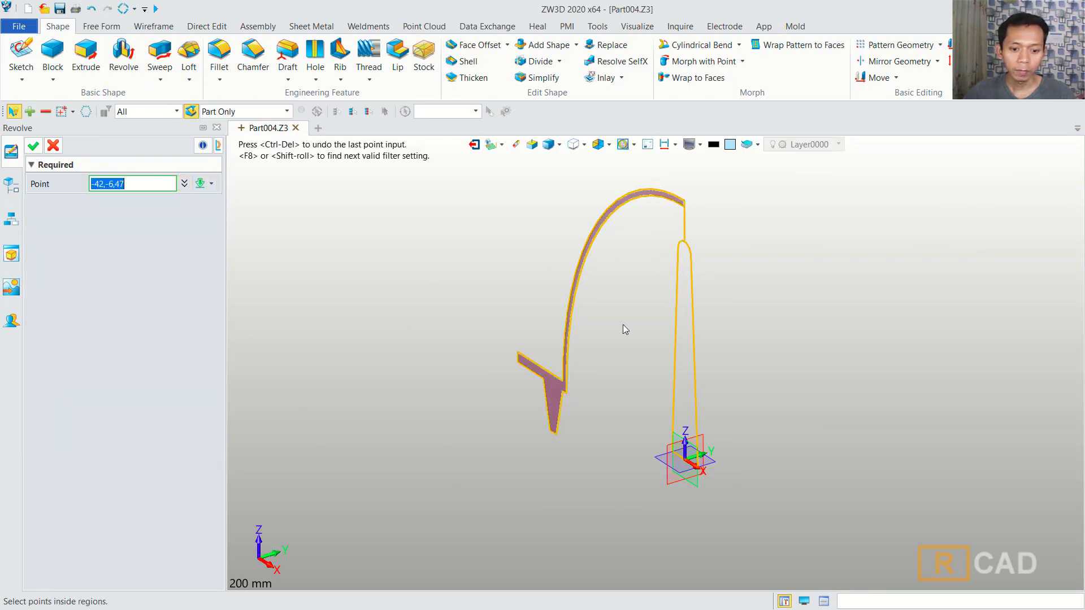
left_click(37, 148)
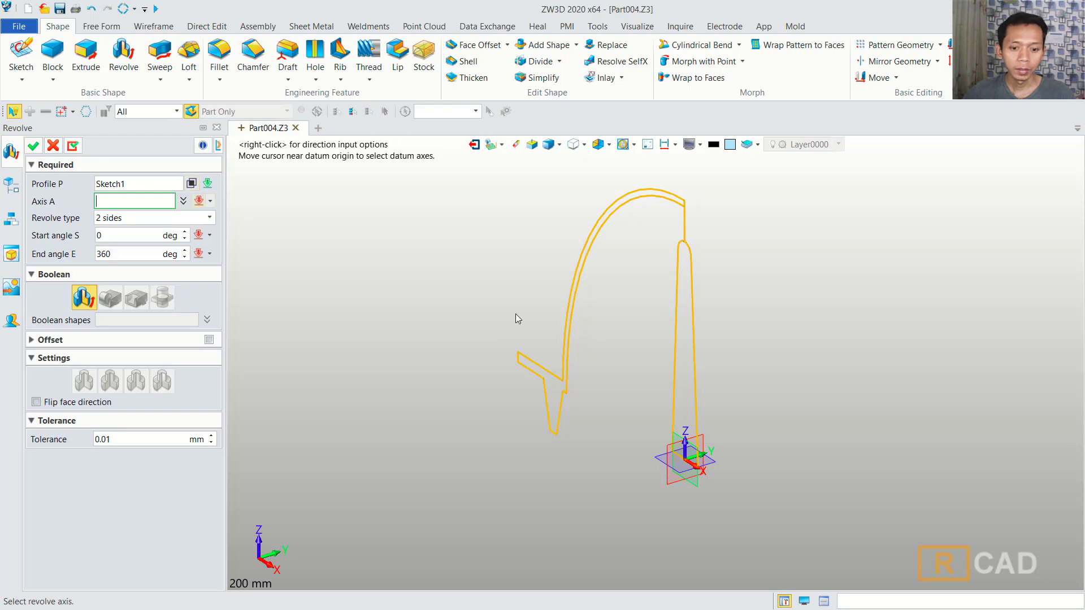
left_click(212, 201)
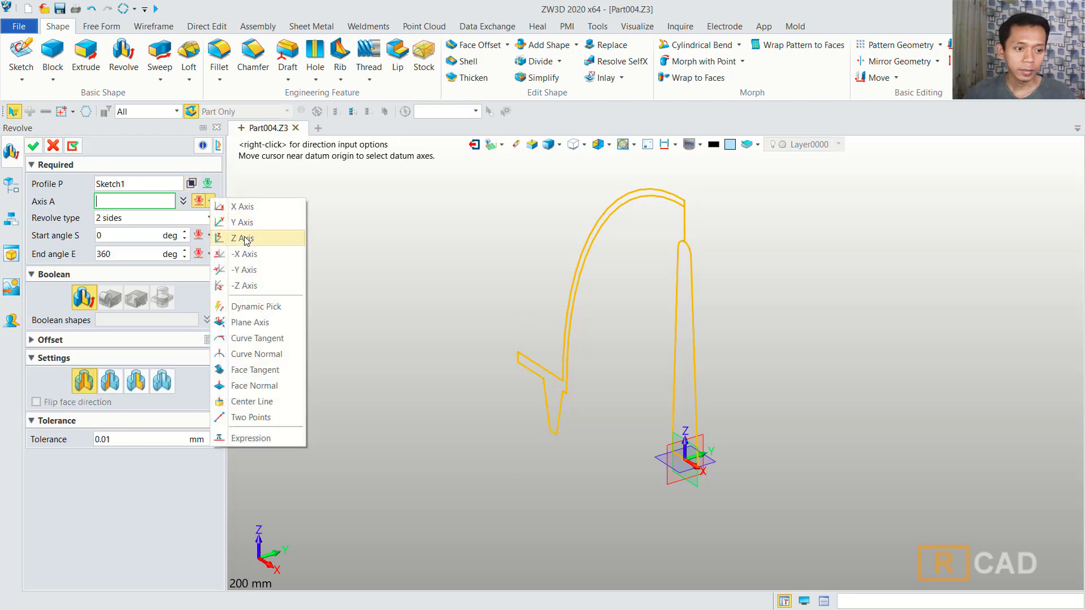
left_click(244, 236)
scroll(700, 307, "down", 2)
scroll(699, 308, "down", 2)
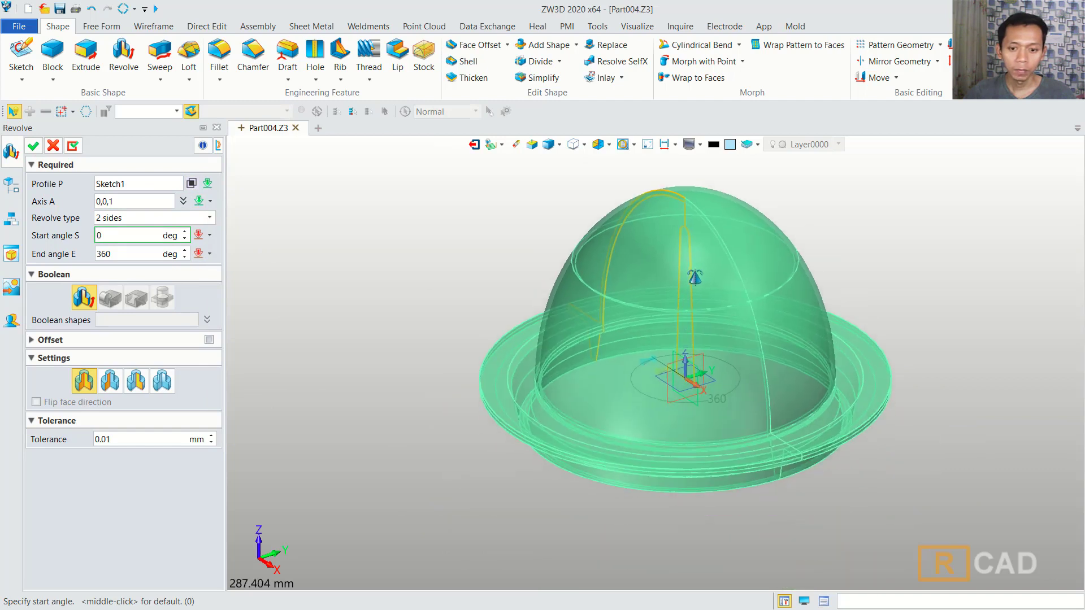
left_click(32, 146)
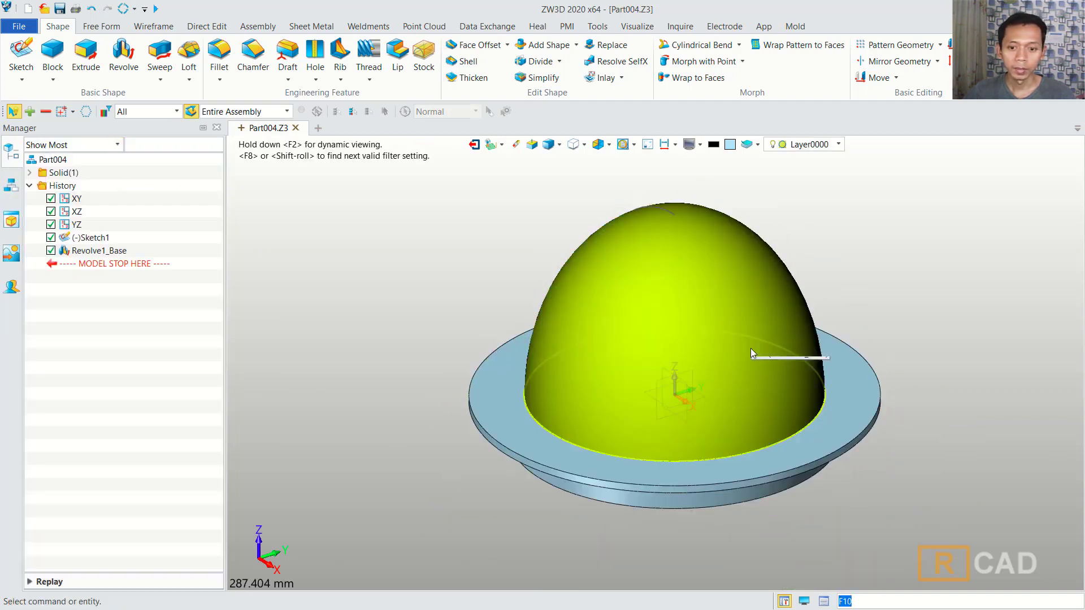
left_click(88, 56)
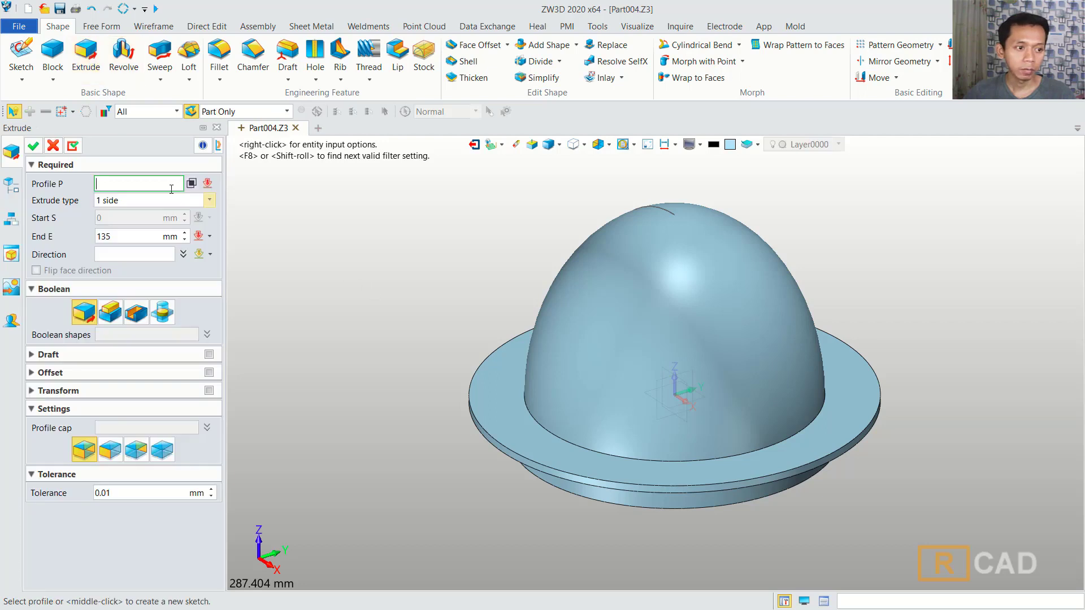
Extrude the fin region of Sketch1 135 mm as Extrude1_Base
left_click(8, 192)
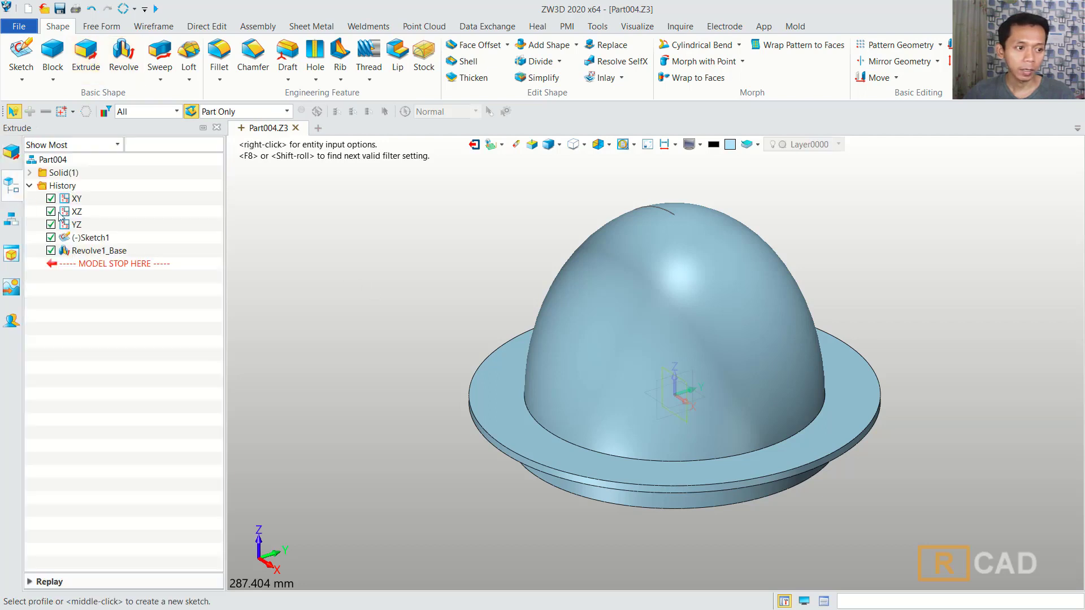
left_click(96, 239)
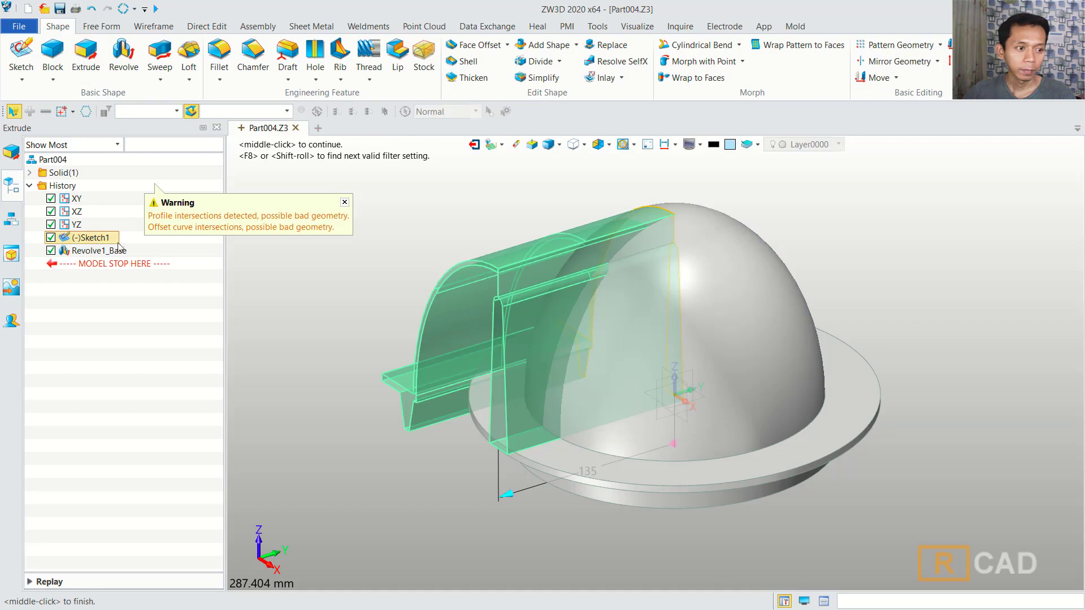
left_click(12, 153)
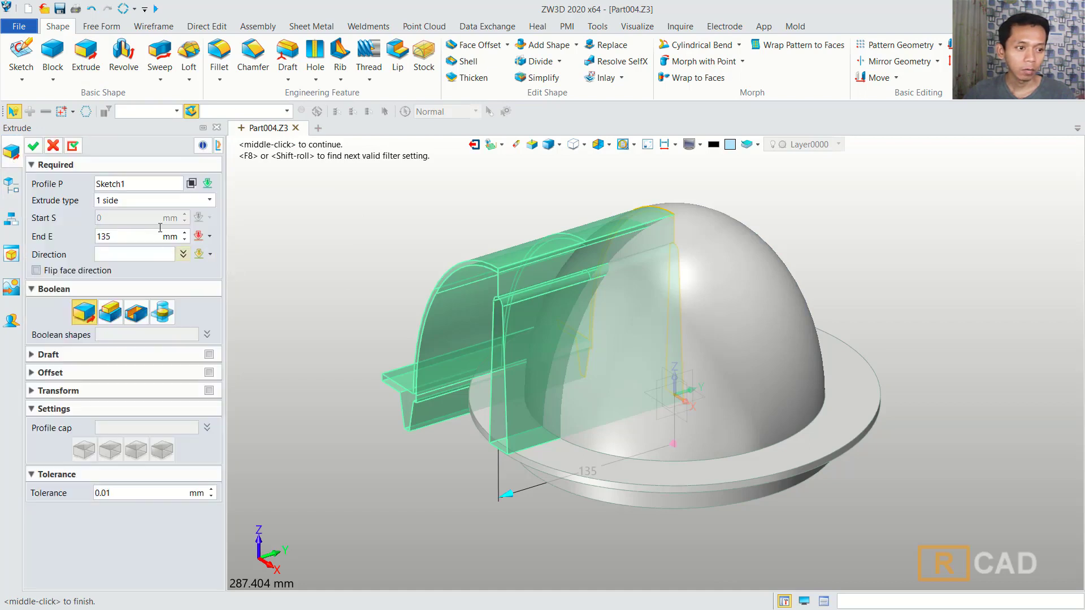
left_click(192, 184)
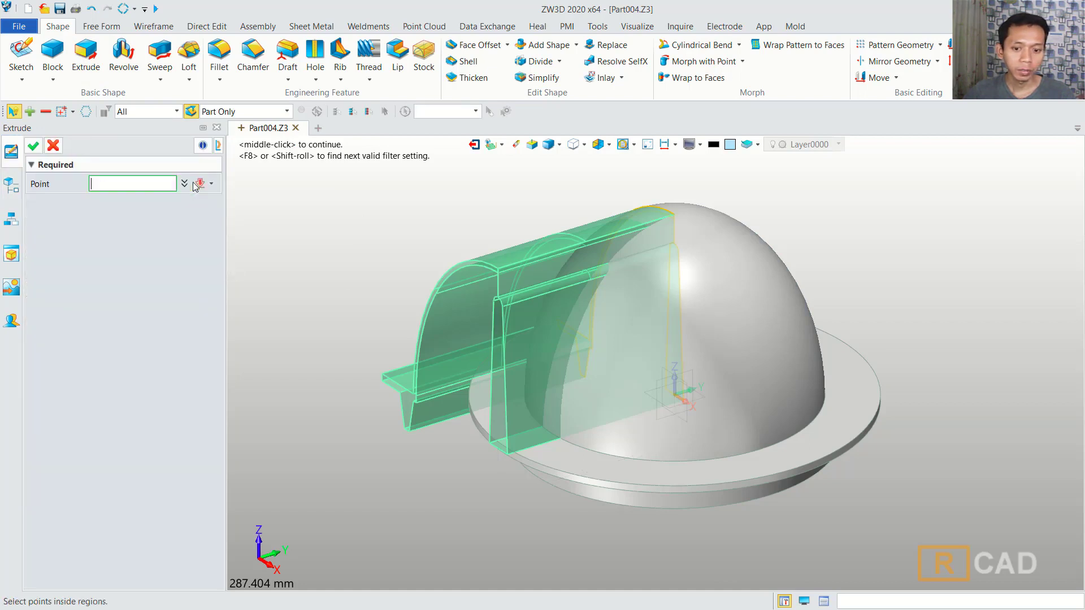
left_click(678, 290)
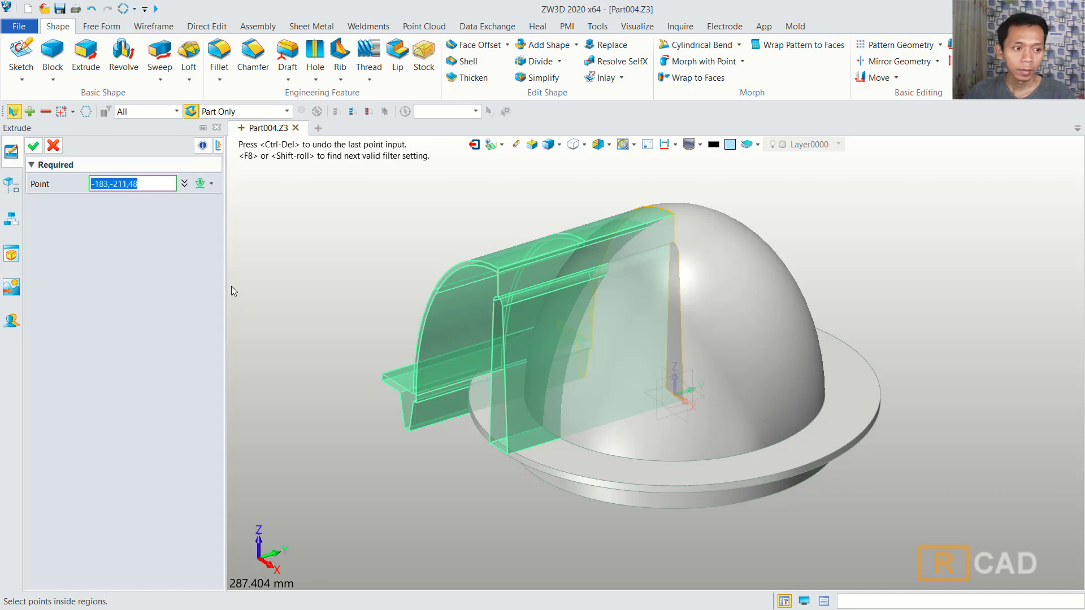
left_click(39, 147)
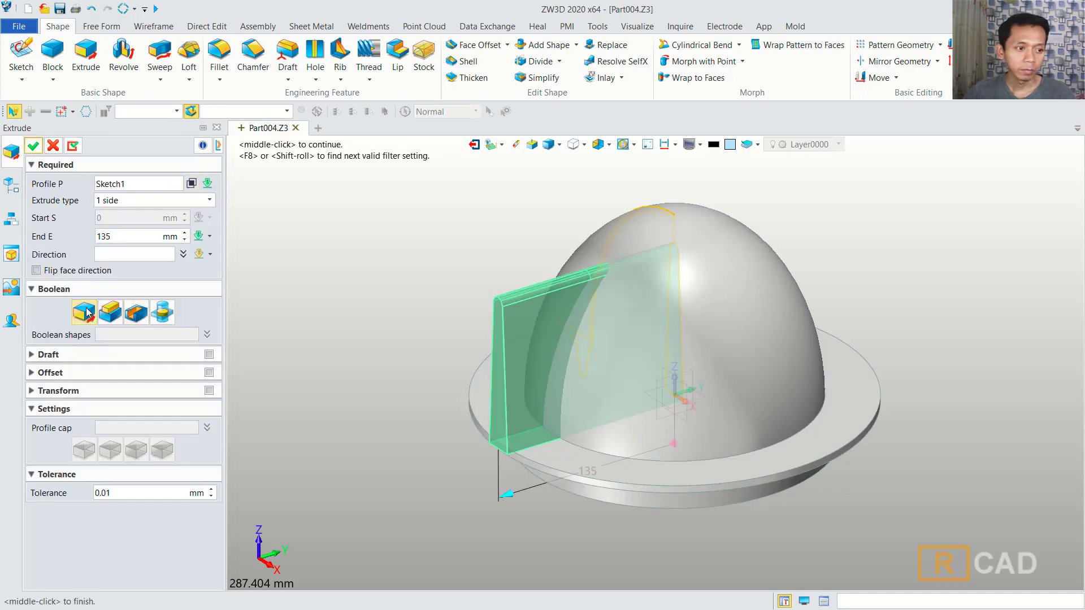
left_click(33, 148)
middle_click_drag(780, 215, 830, 180)
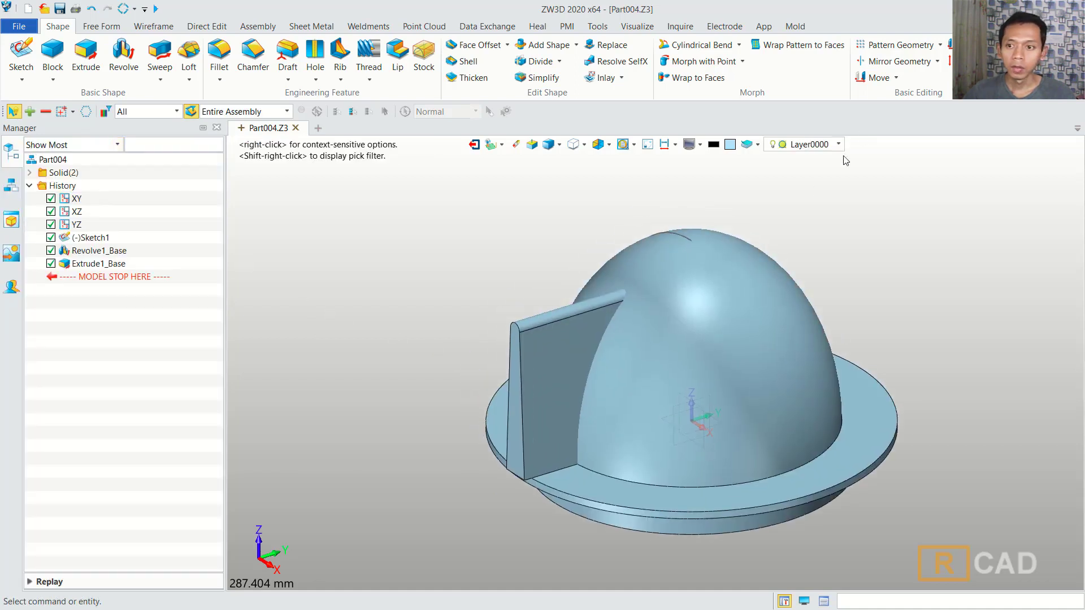
left_click(872, 79)
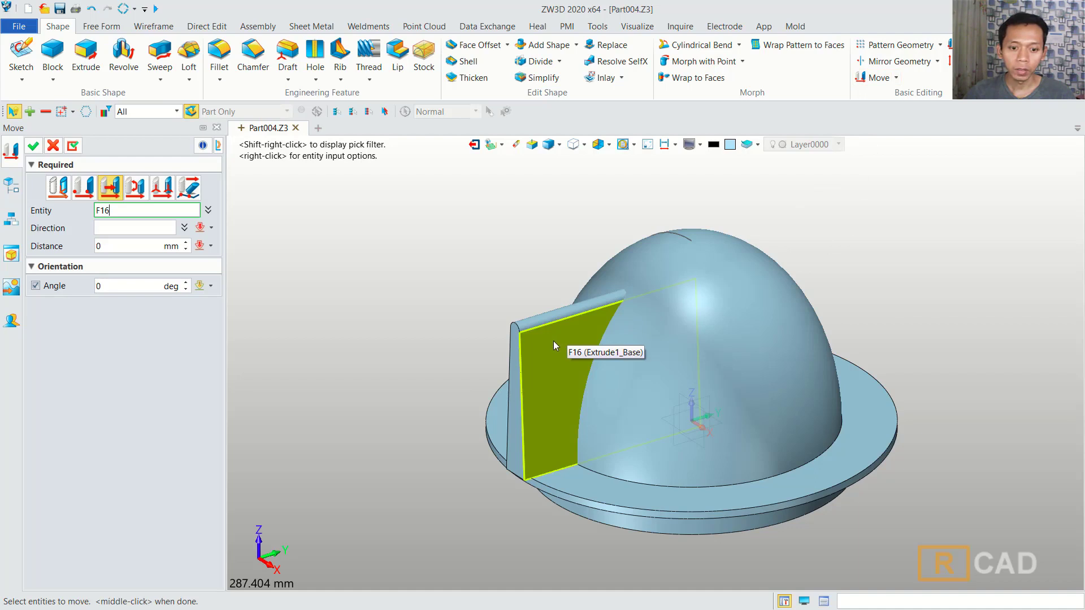
Move the Extrude1_Base fin body 7 mm along the Z axis
left_click(11, 185)
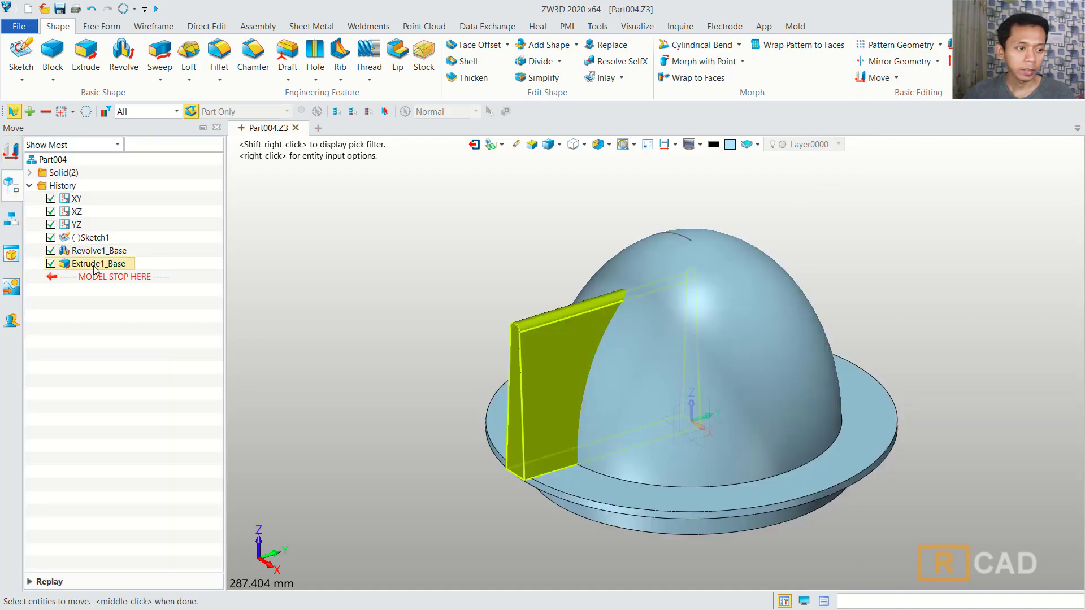
left_click(111, 269)
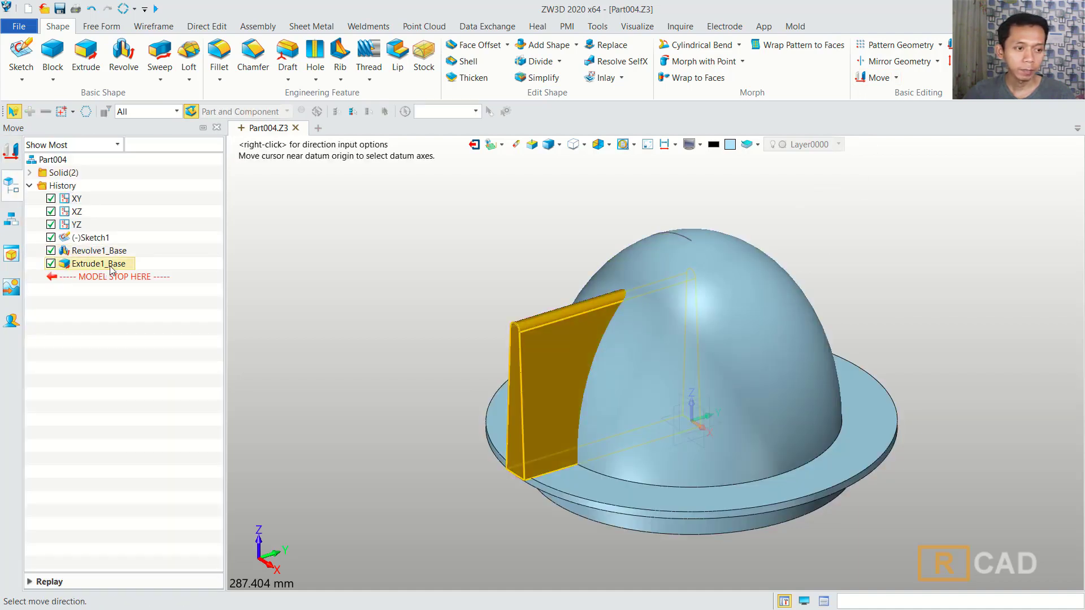
left_click(12, 153)
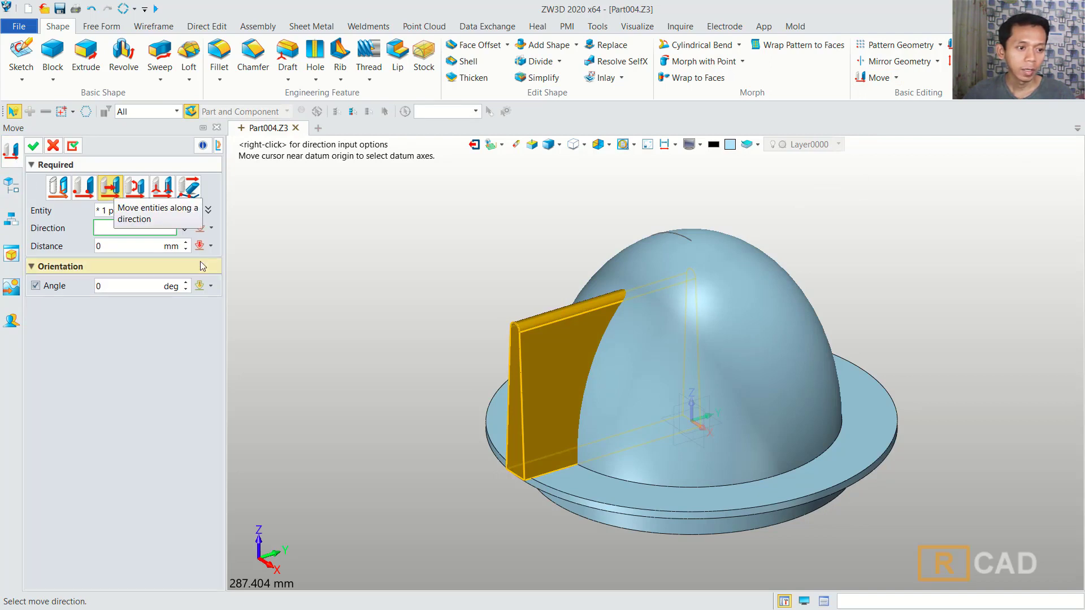
left_click(211, 228)
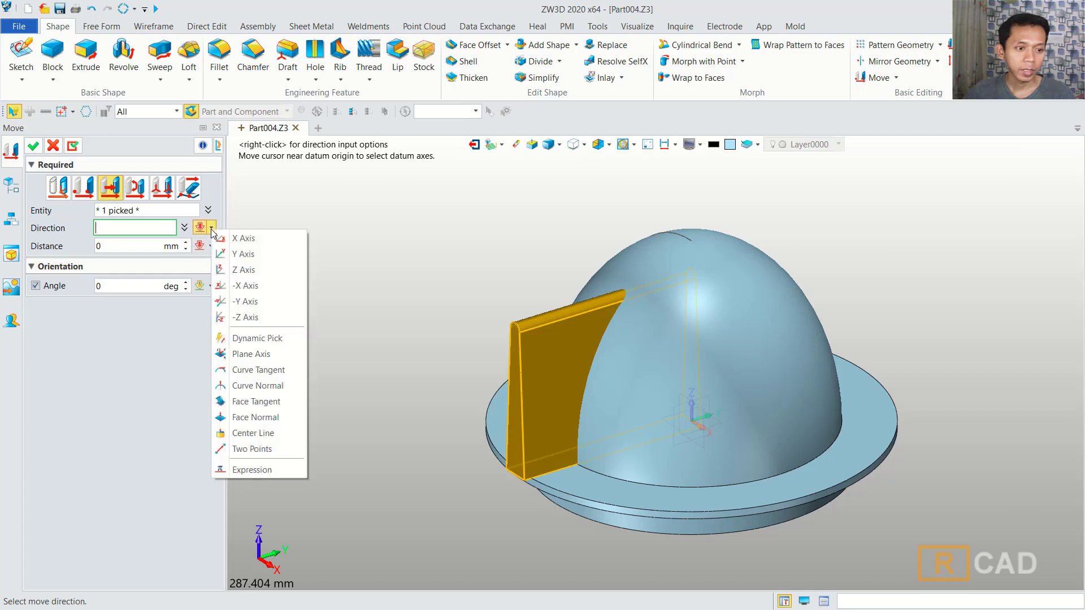
left_click(223, 270)
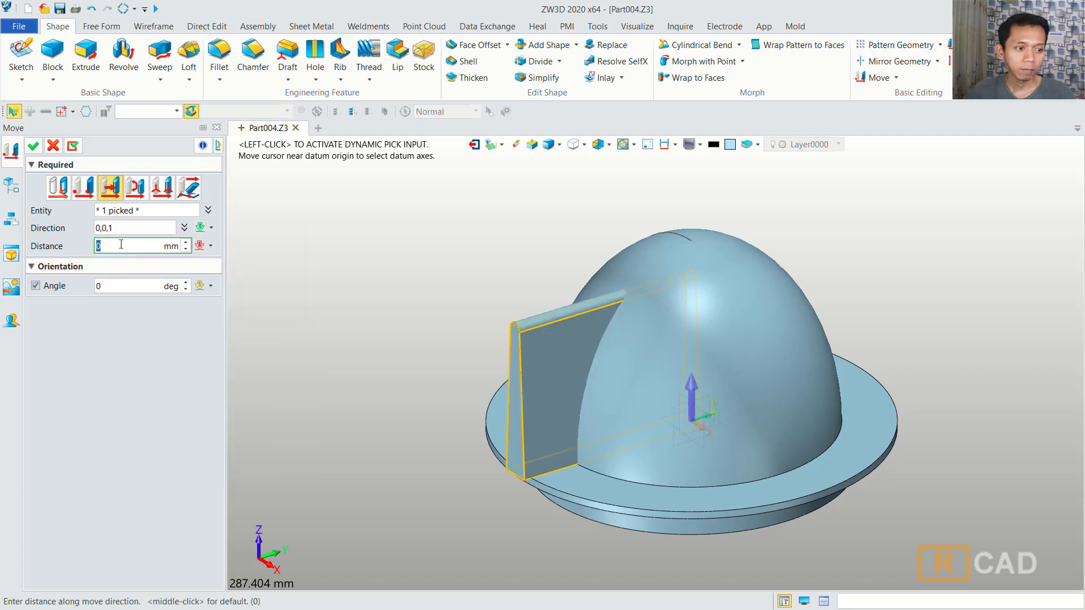
type("7")
left_click(147, 228)
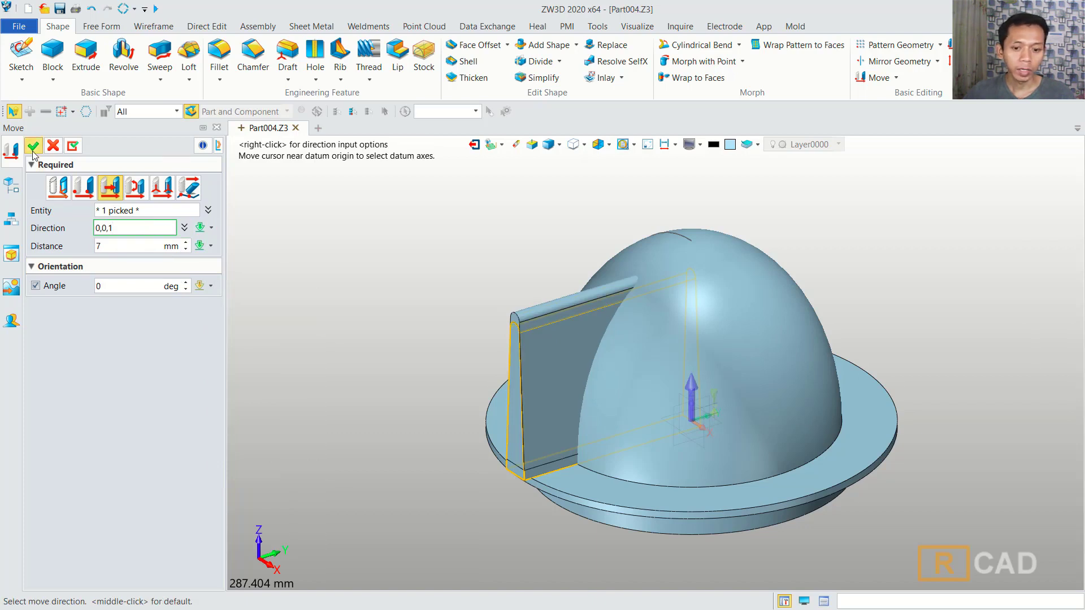
left_click(33, 145)
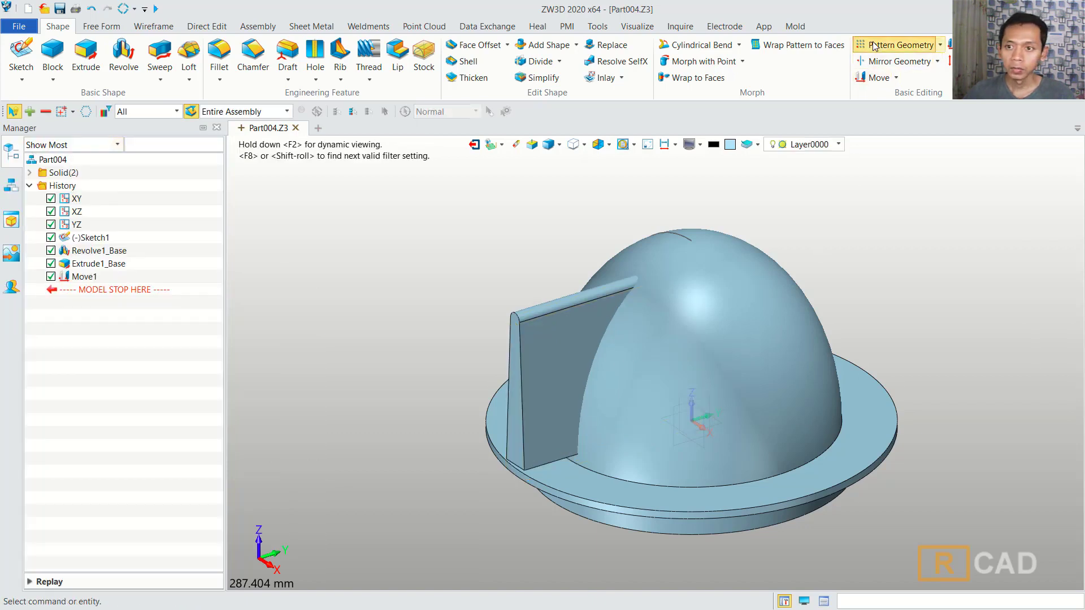
Circular-pattern the fin body 15 times about the Z axis with Boolean Remove
left_click(900, 44)
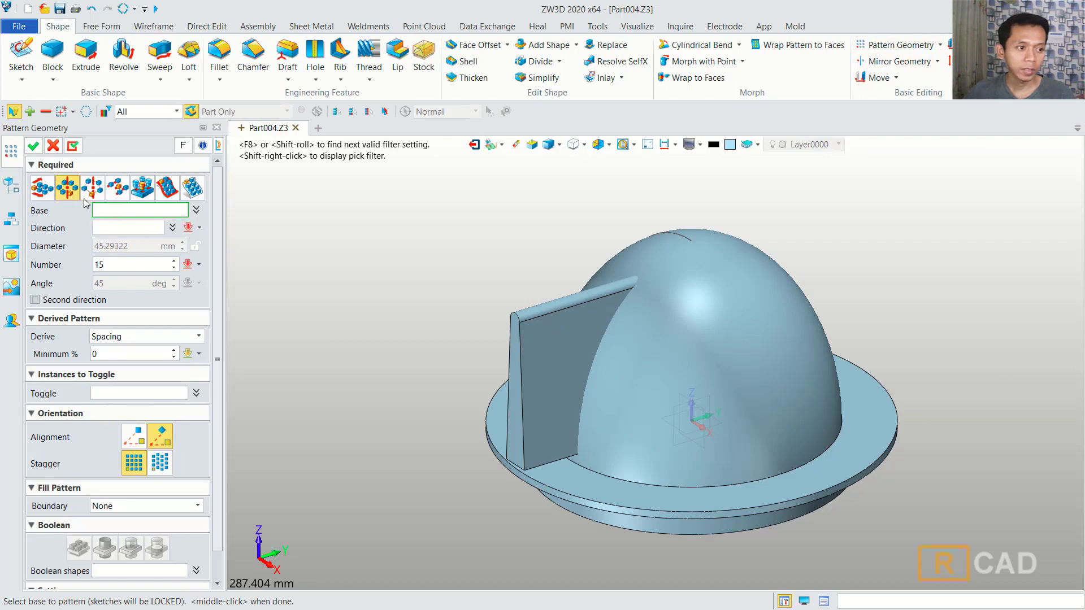
left_click(8, 191)
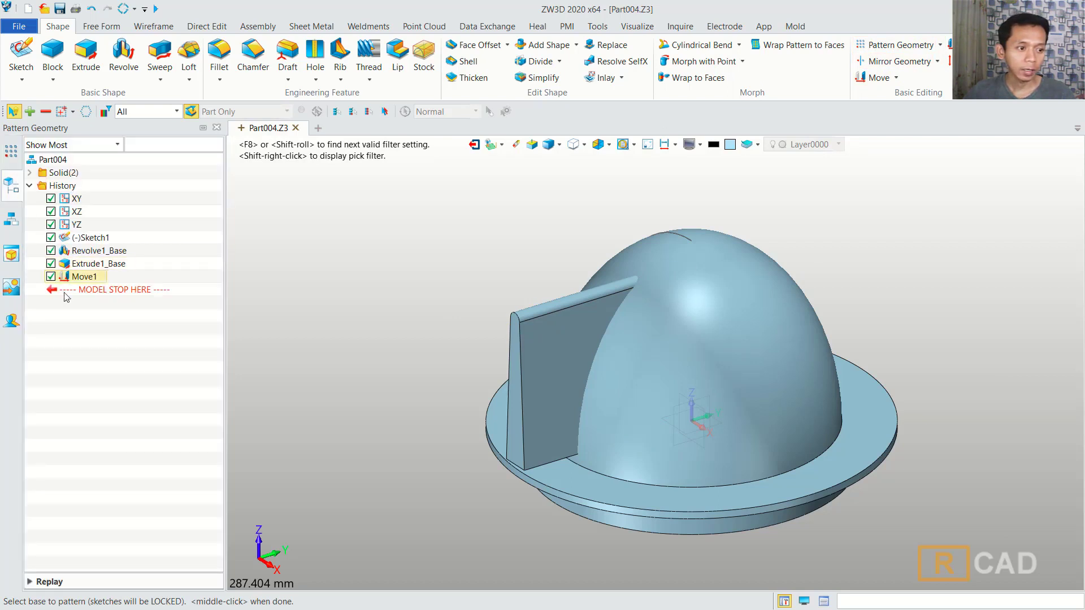
left_click(113, 272)
left_click(12, 155)
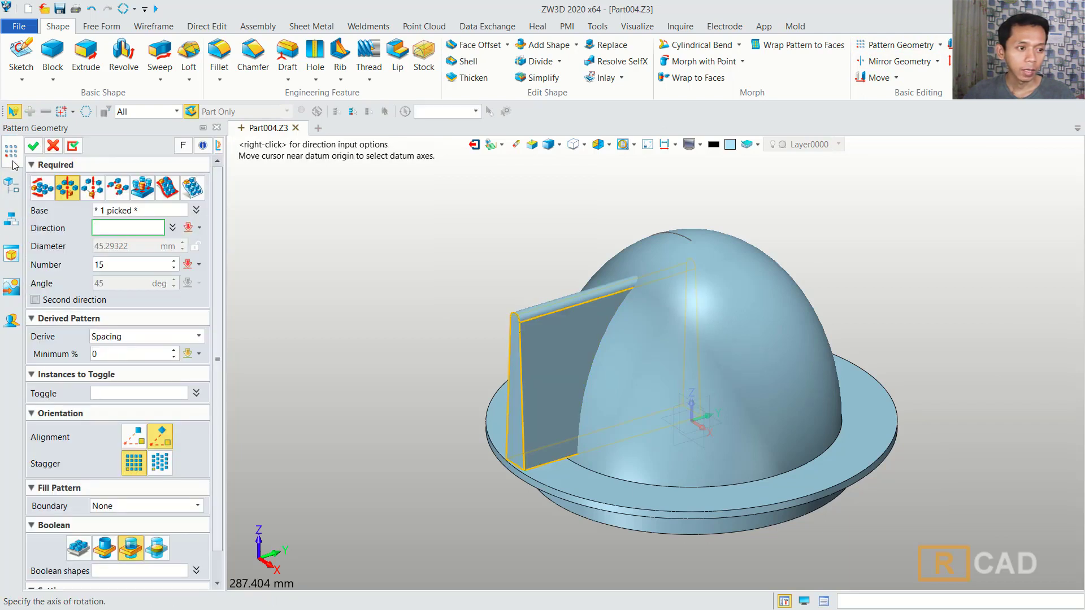
left_click(200, 227)
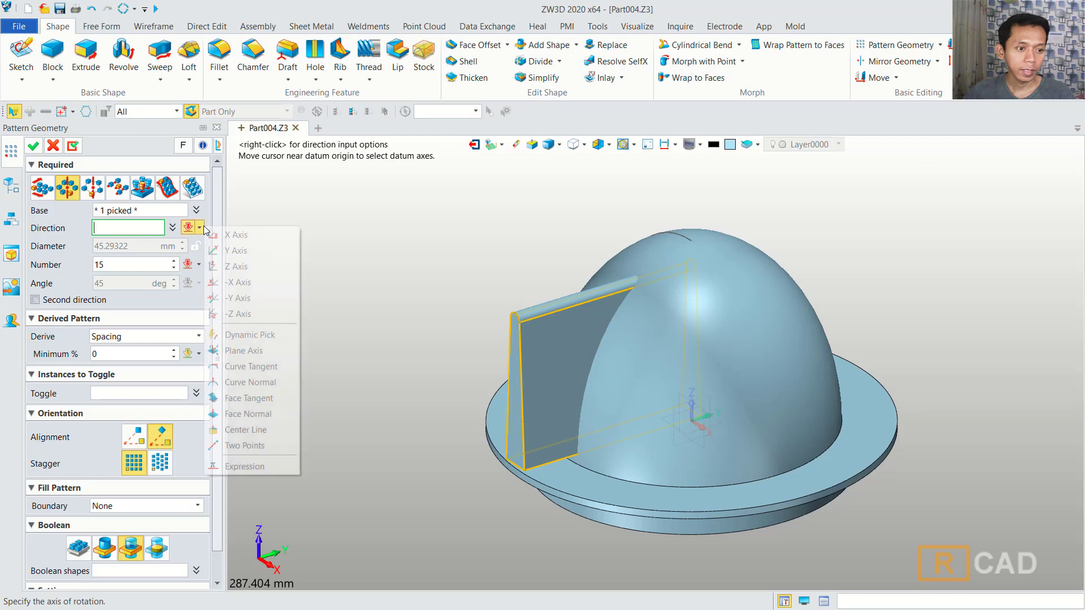
left_click(225, 266)
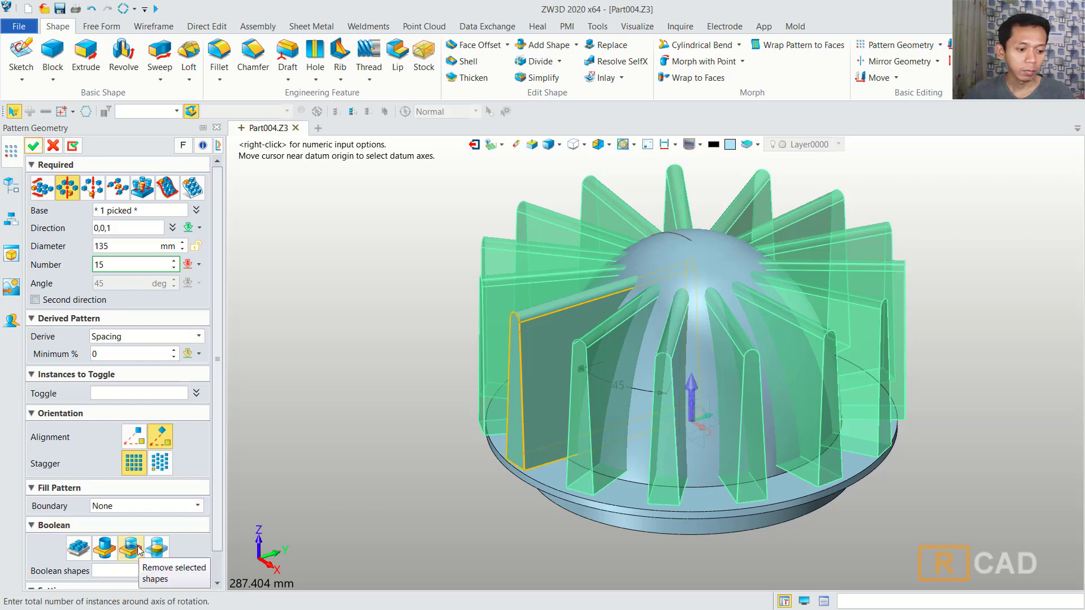
left_click(34, 146)
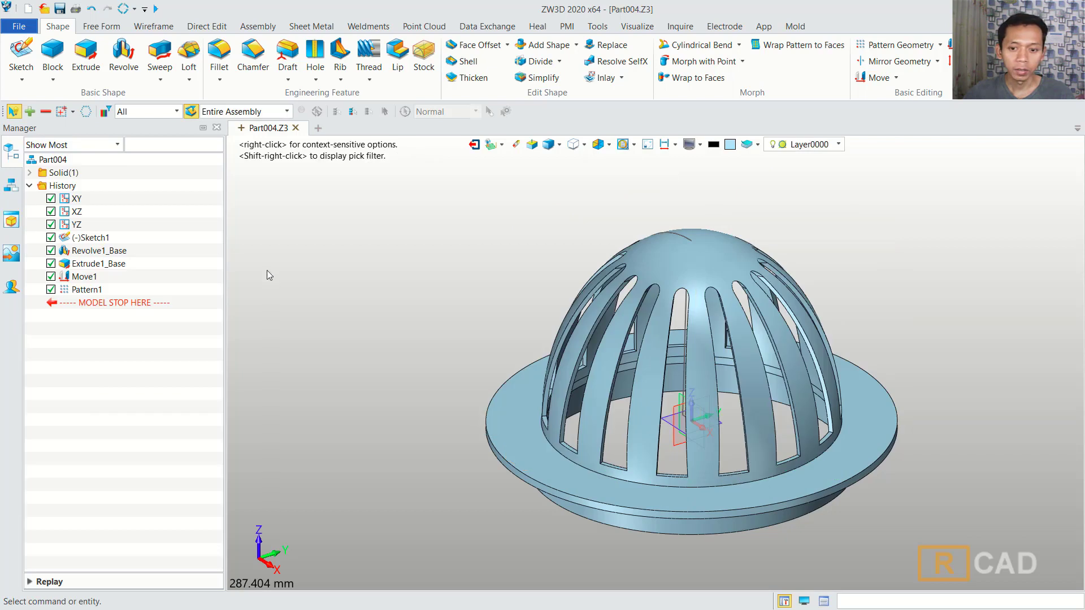
Start a new sketch on the XY plane over the slotted dome
middle_click_drag(900, 287, 895, 298)
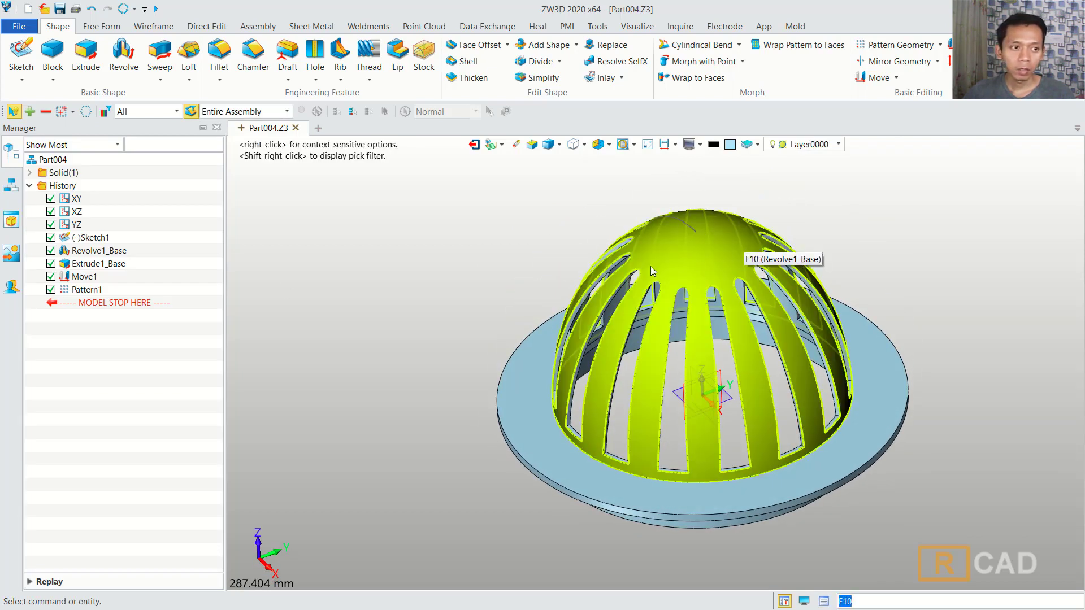
left_click(21, 53)
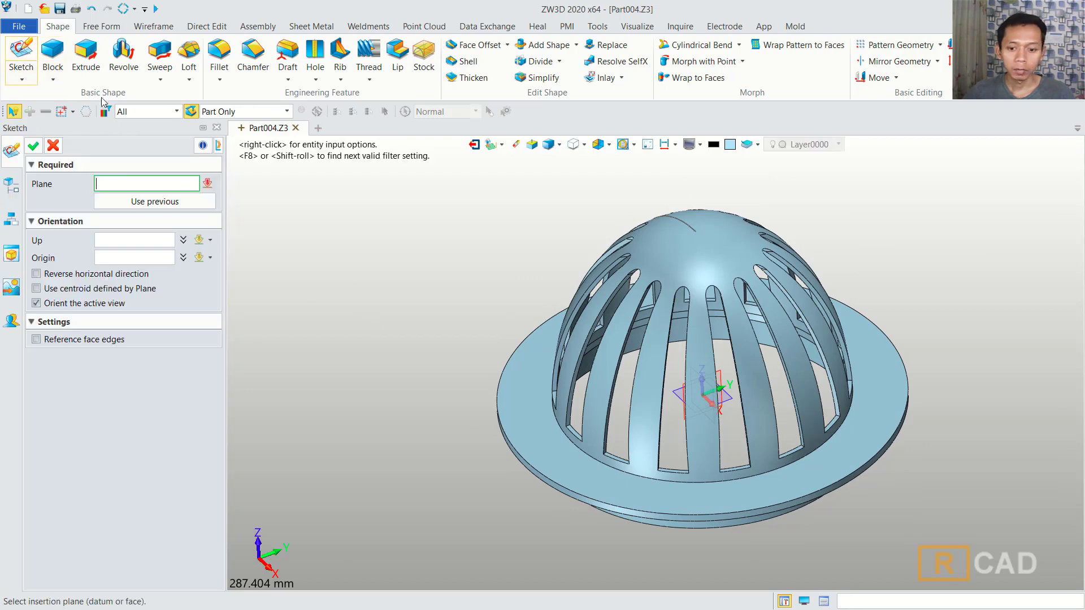
left_click(678, 400)
middle_click(362, 245)
scroll(676, 362, "up", 2)
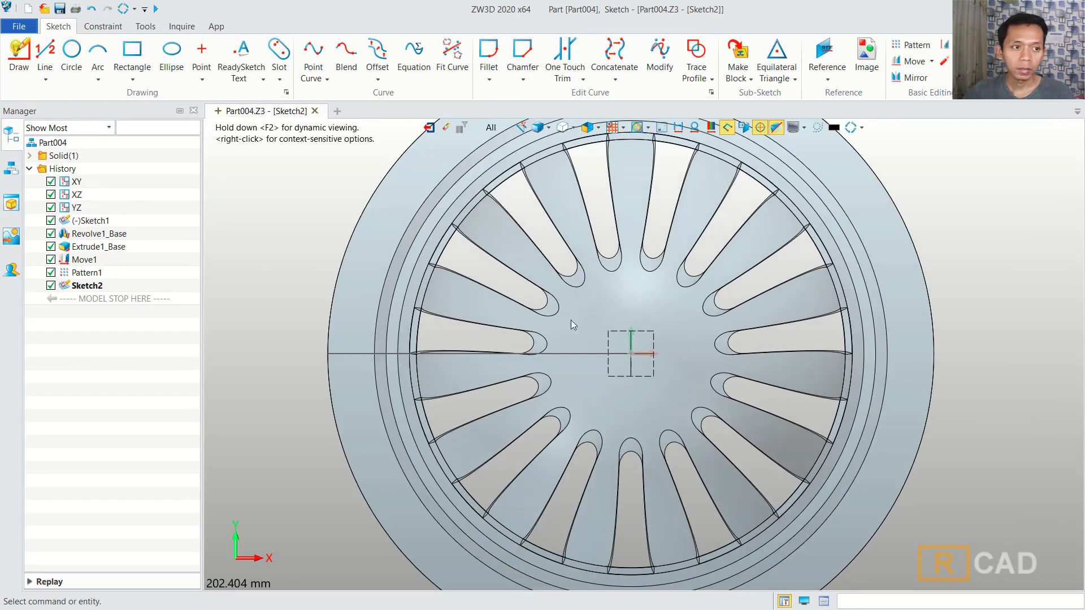
Draw a circle centred at the origin with radius 35 mm
left_click(71, 53)
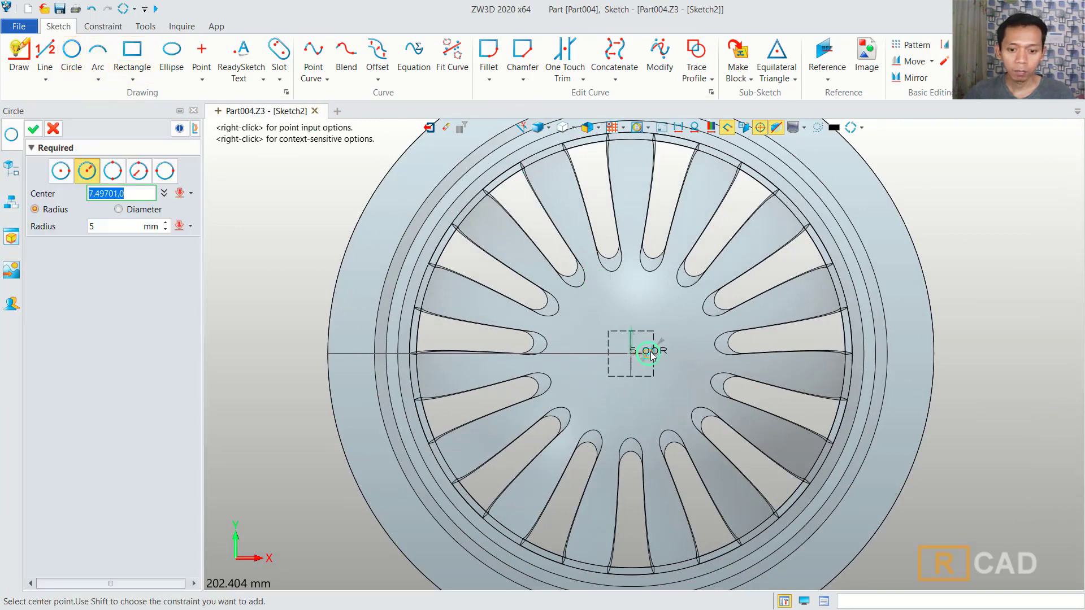
left_click(629, 354)
scroll(646, 338, "up", 3)
type("33")
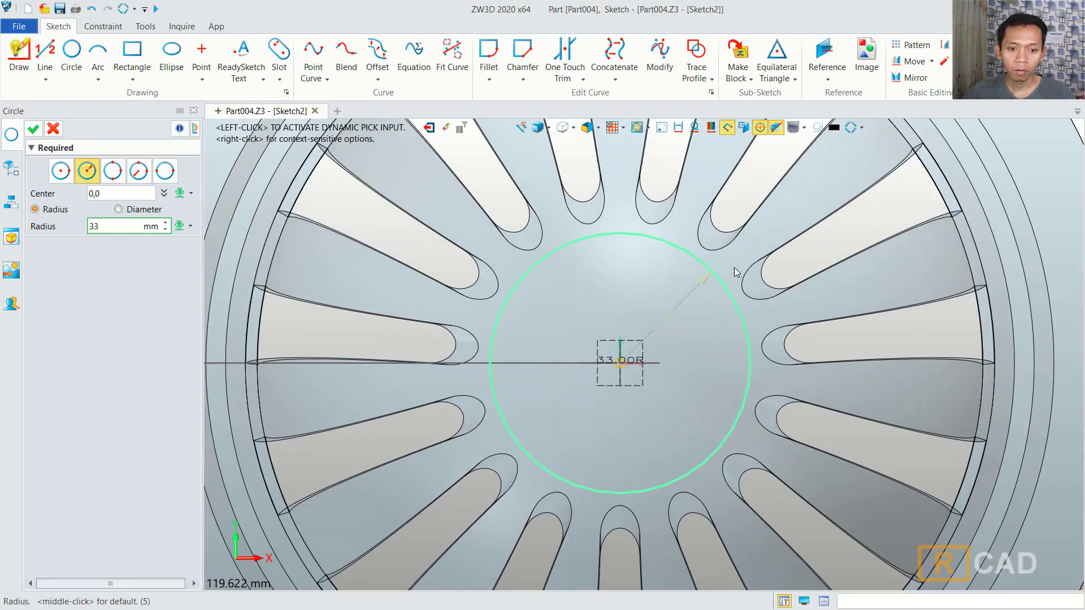
key("Tab")
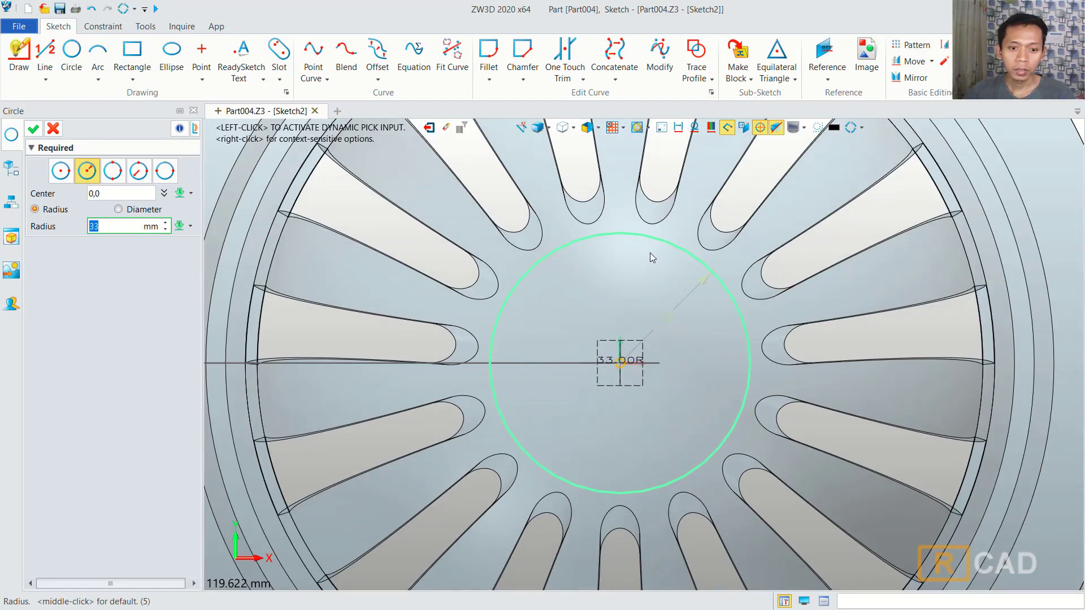
type("5")
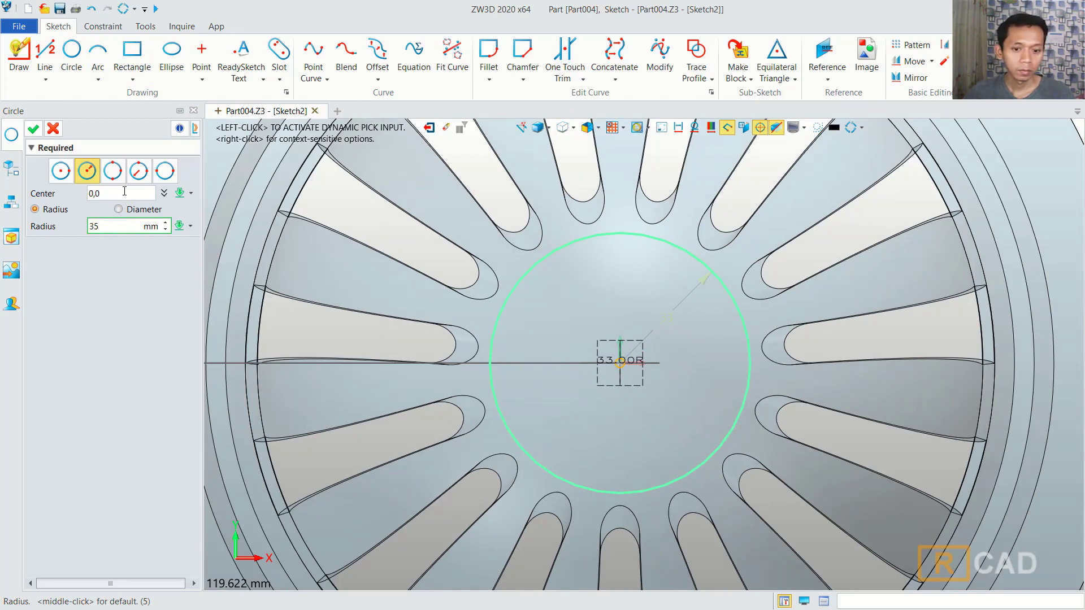
left_click(125, 192)
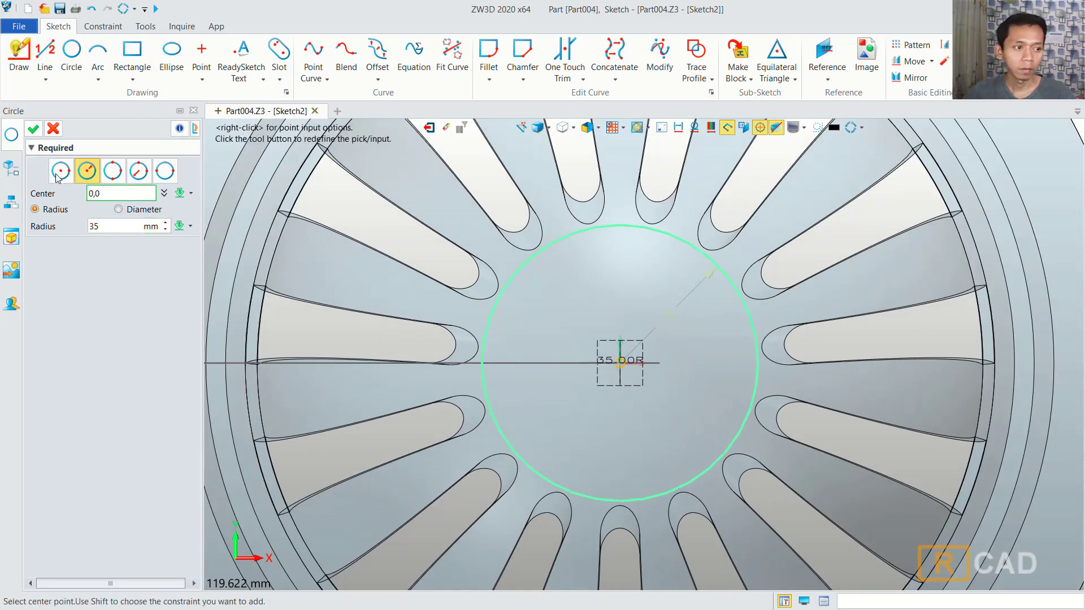
left_click(33, 129)
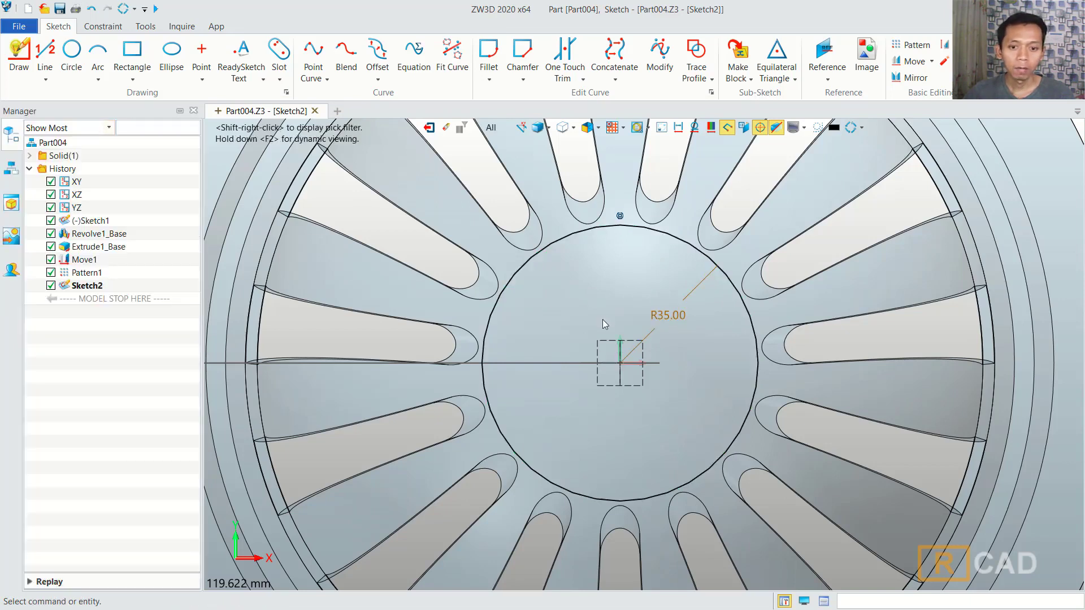
Offset the R35 circle inward by 5 mm, five copies, forming concentric rings
left_click(380, 56)
left_click(102, 182)
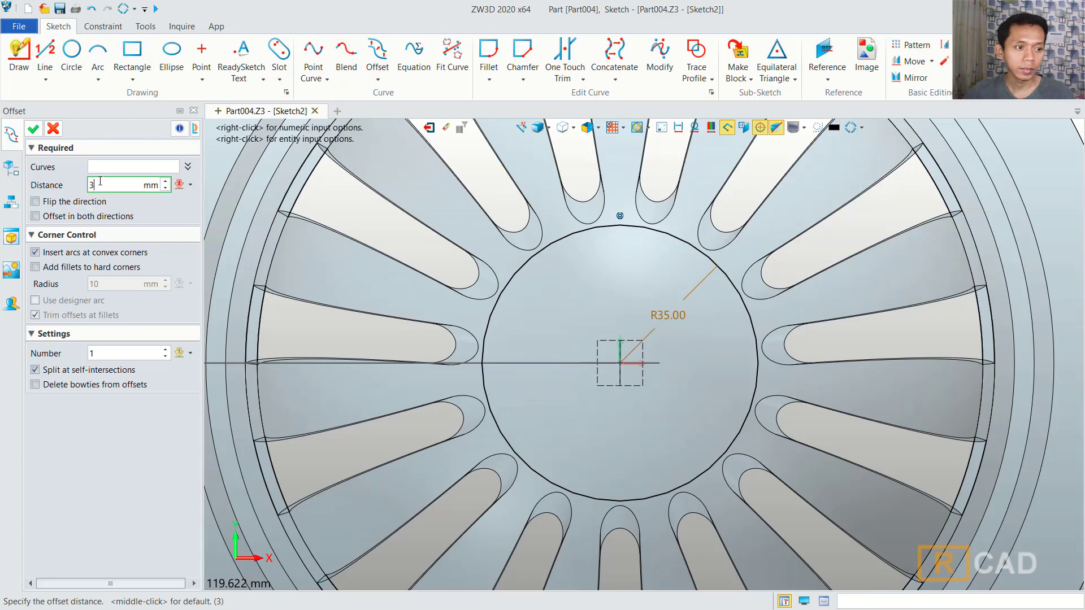
type("5")
left_click(141, 167)
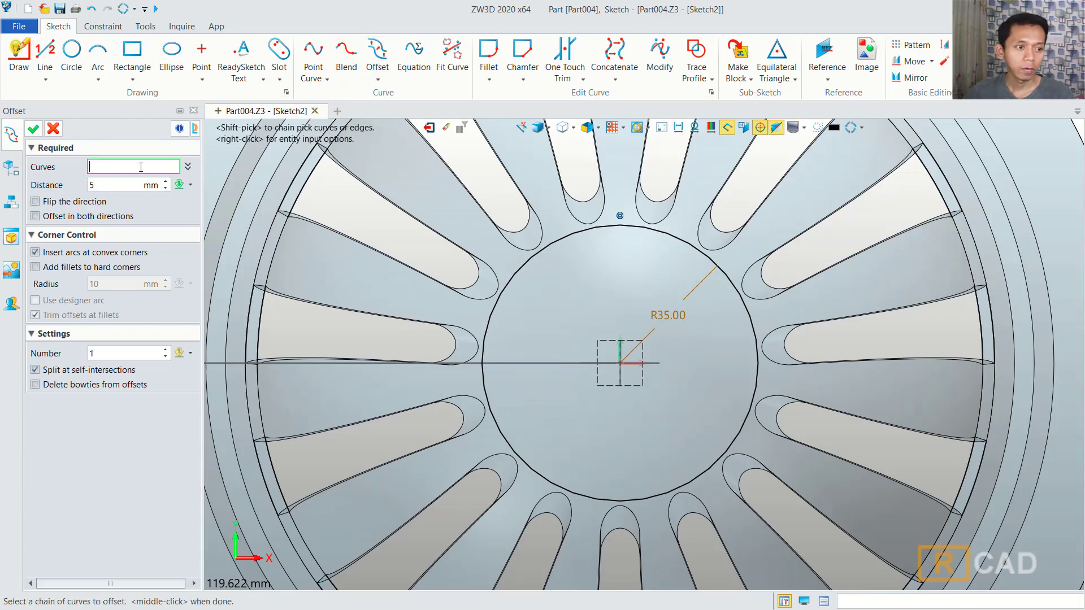
left_click(552, 247)
left_click(553, 247)
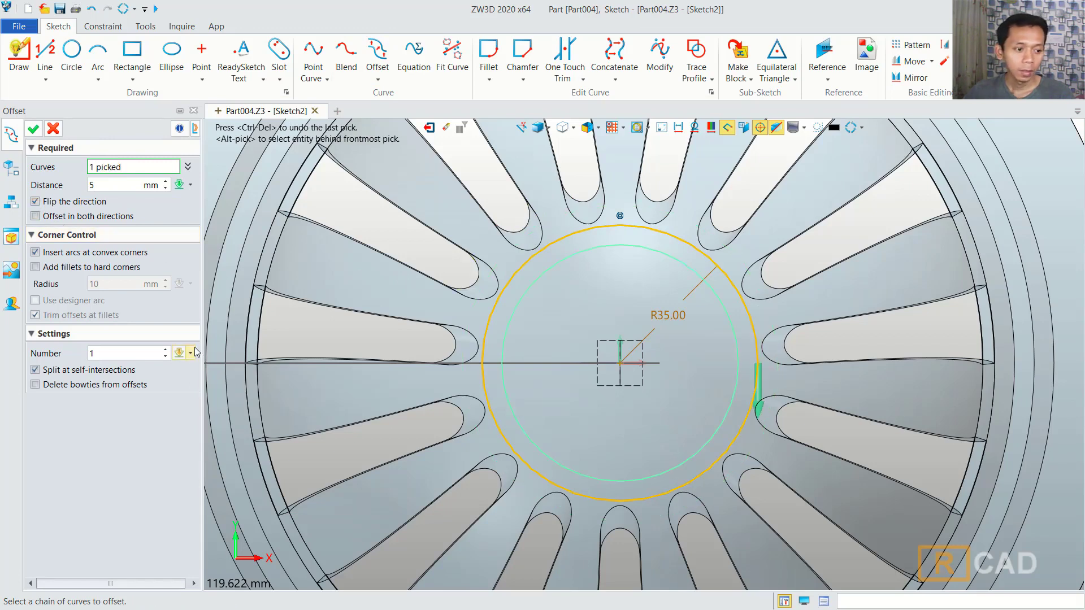
left_click(165, 349)
type("5")
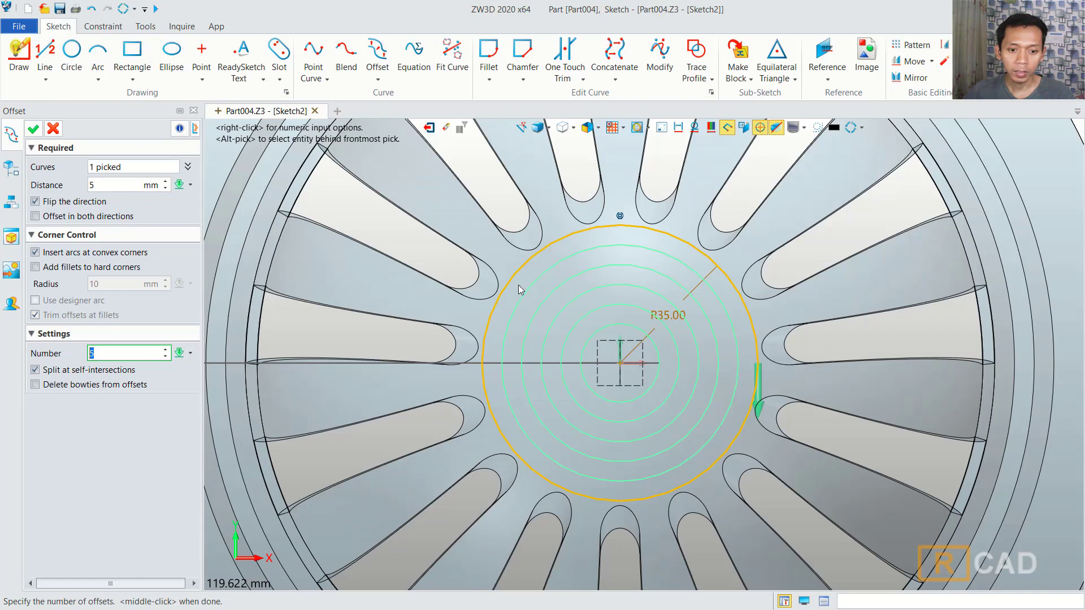
scroll(678, 351, "down", 3)
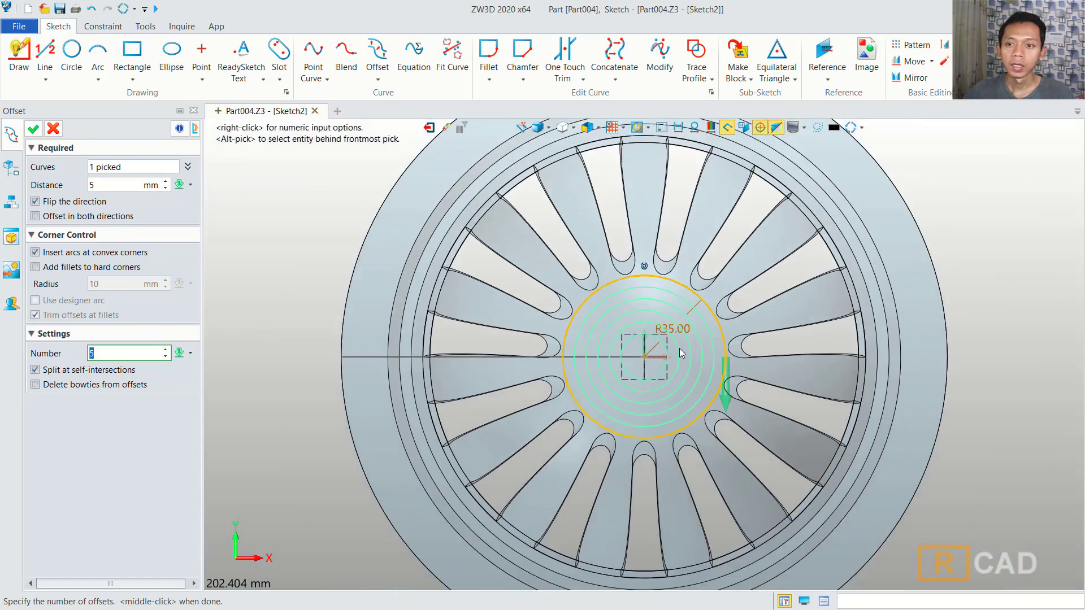
left_click(33, 129)
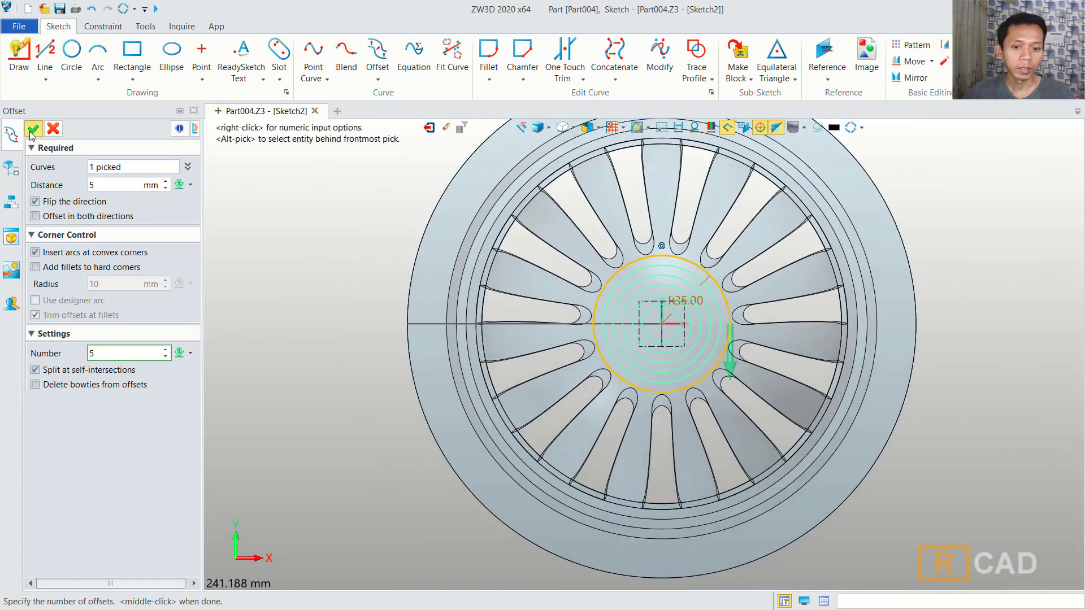
scroll(667, 313, "up", 3)
scroll(666, 313, "up", 1)
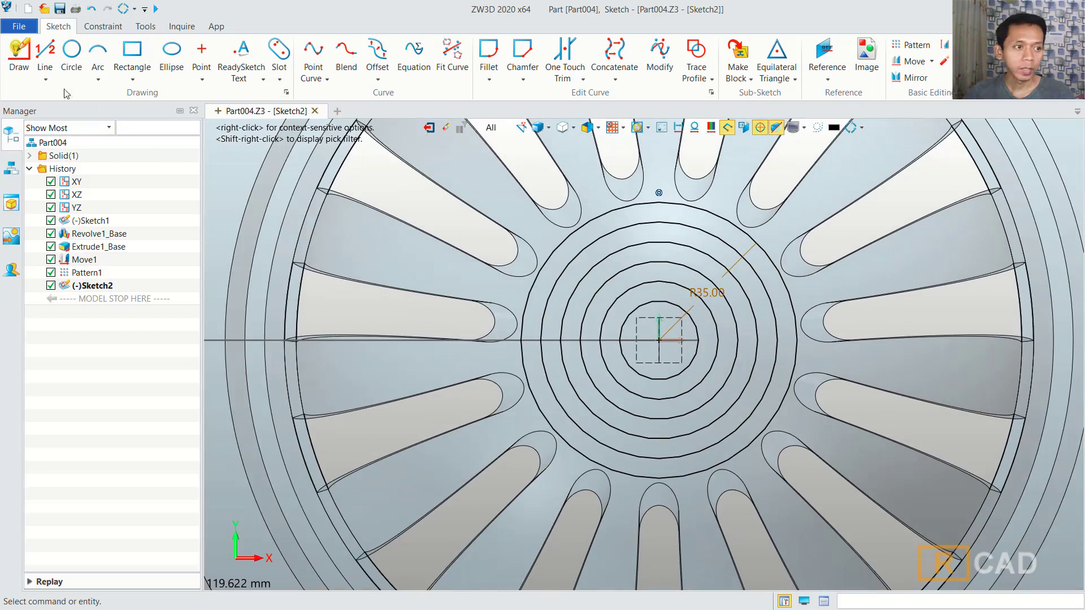
left_click(44, 54)
Draw two vertical lines ending at the R35 circle
scroll(737, 285, "up", 3)
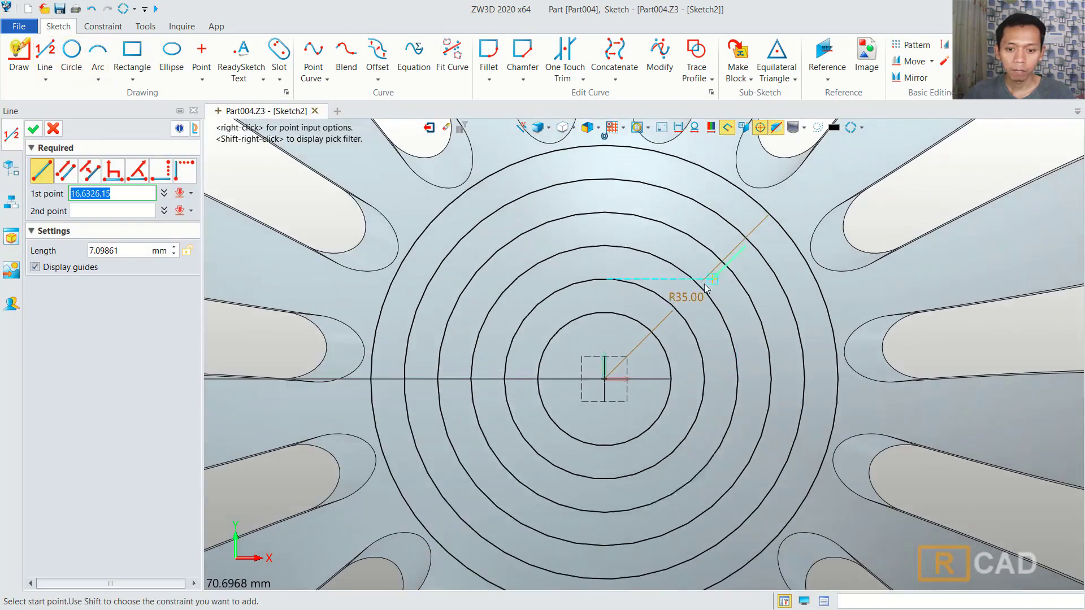
left_click(591, 337)
scroll(591, 337, "down", 2)
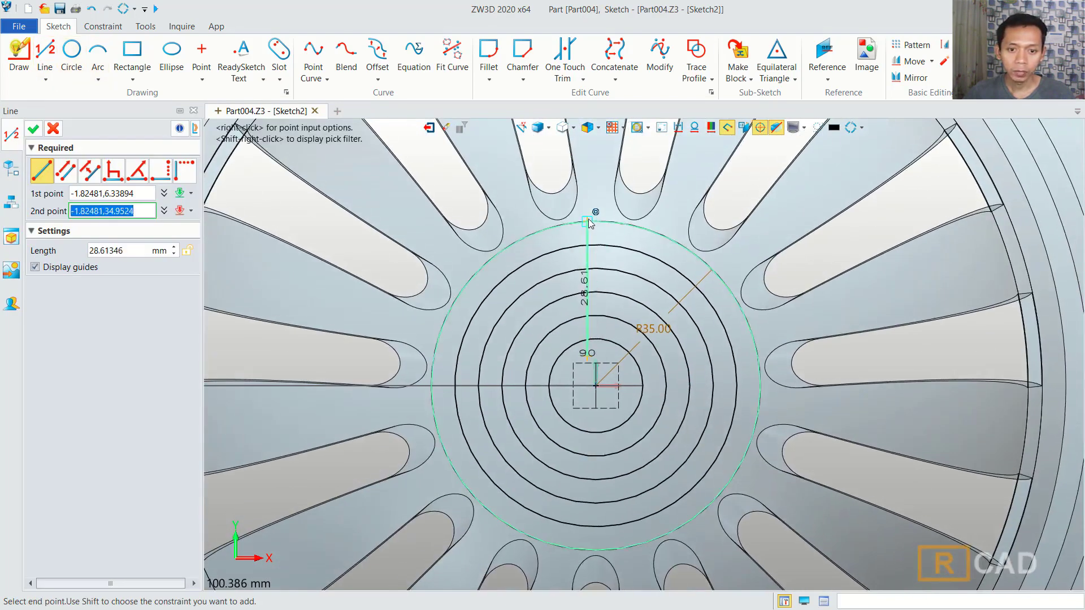
scroll(588, 223, "up", 2)
left_click(587, 210)
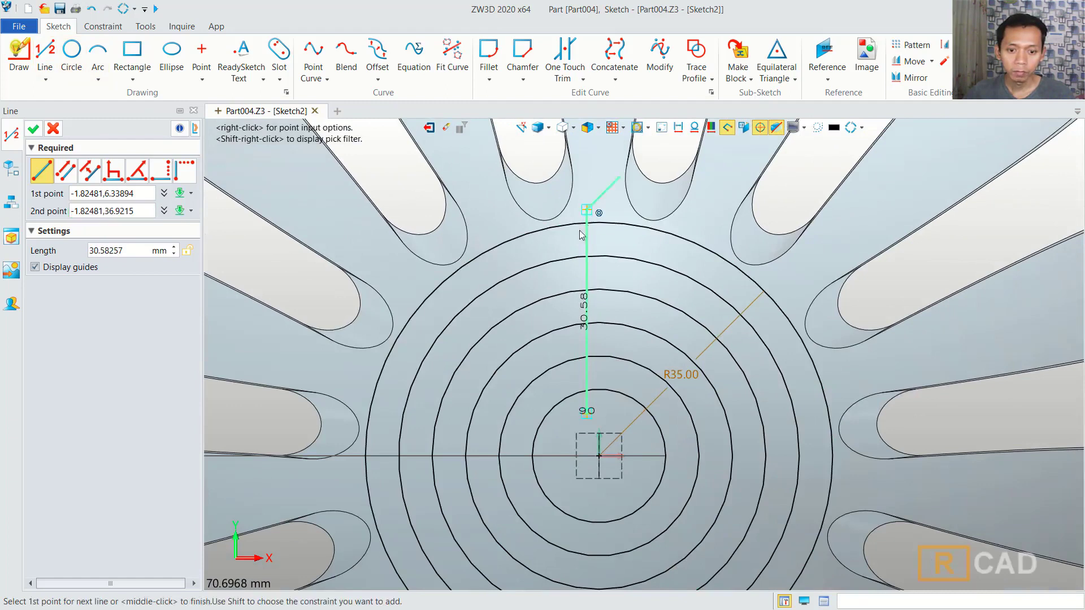
left_click(617, 414)
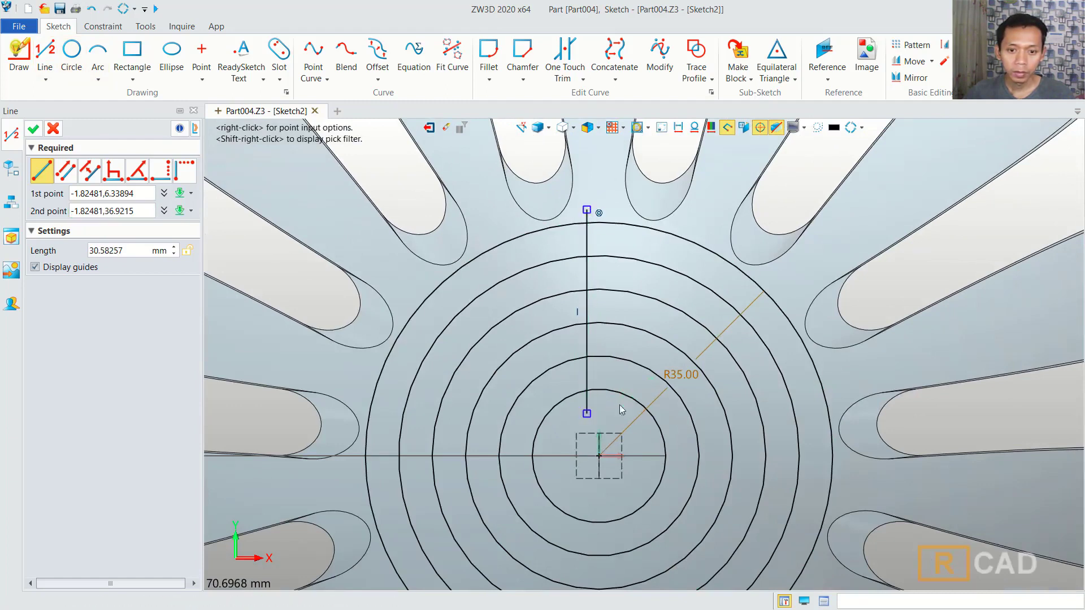
left_click(620, 217)
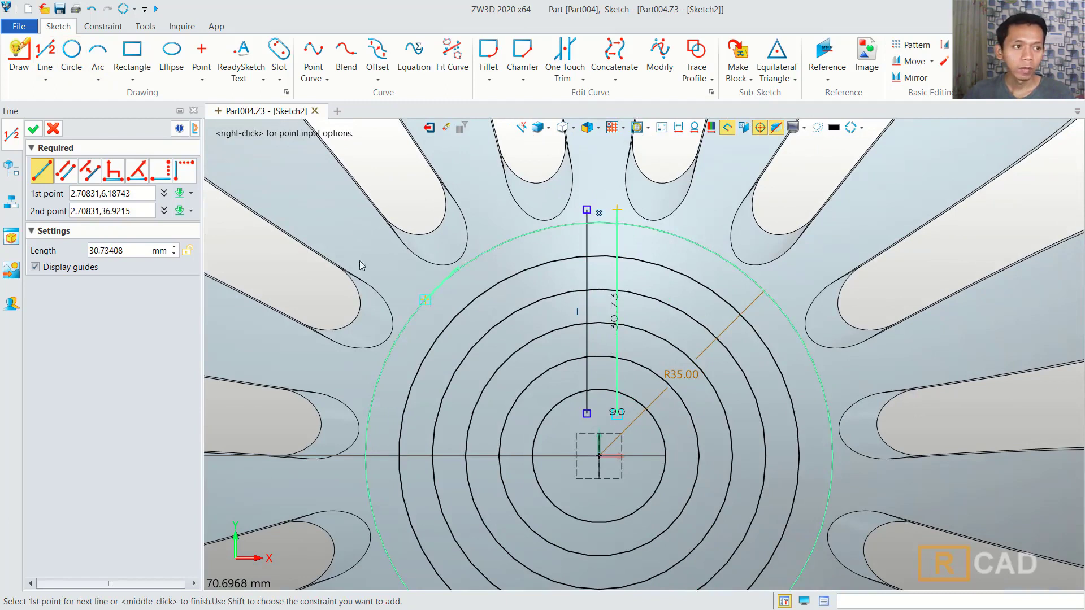
middle_click(269, 148)
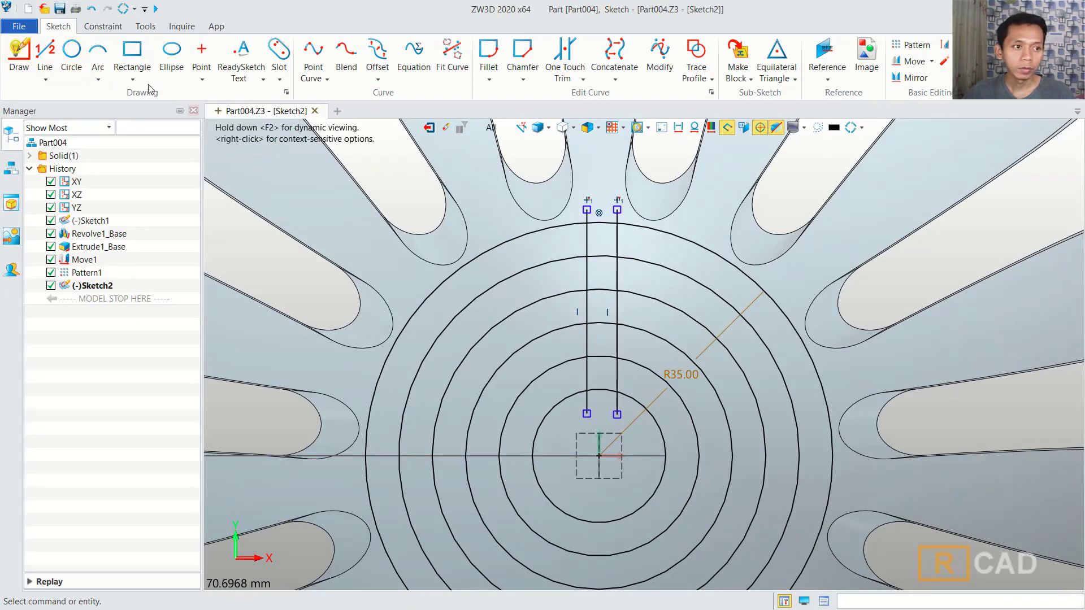
Dimension the spacing between the two vertical lines as 4 mm
left_click(103, 26)
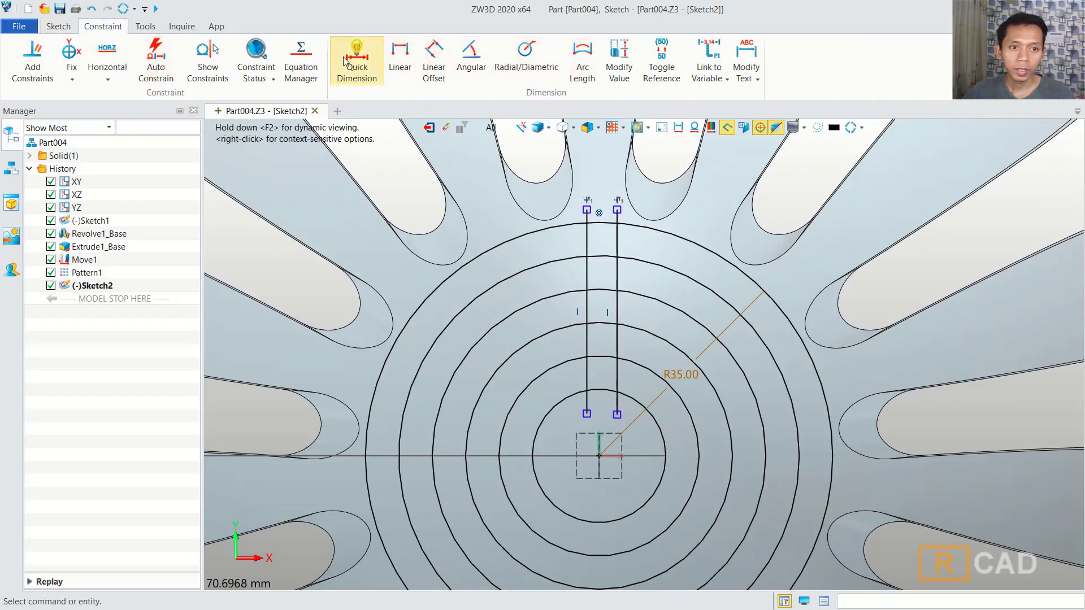
left_click(356, 61)
left_click(587, 243)
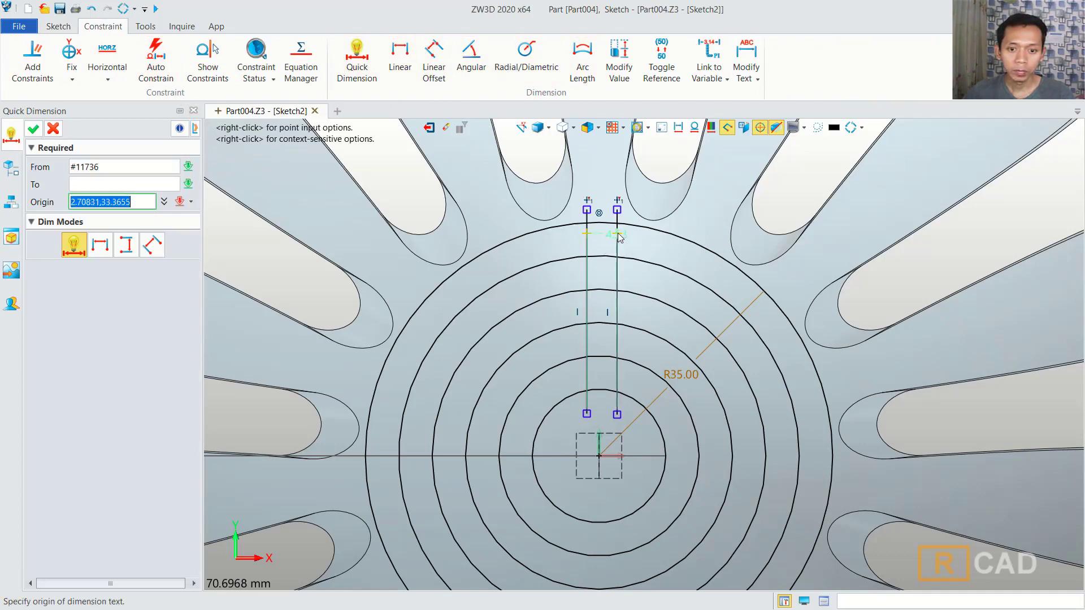
left_click(616, 243)
left_click(605, 244)
type("4")
left_click(862, 318)
Dimension the left line 2 mm from the centre
left_click(587, 416)
middle_click(588, 418)
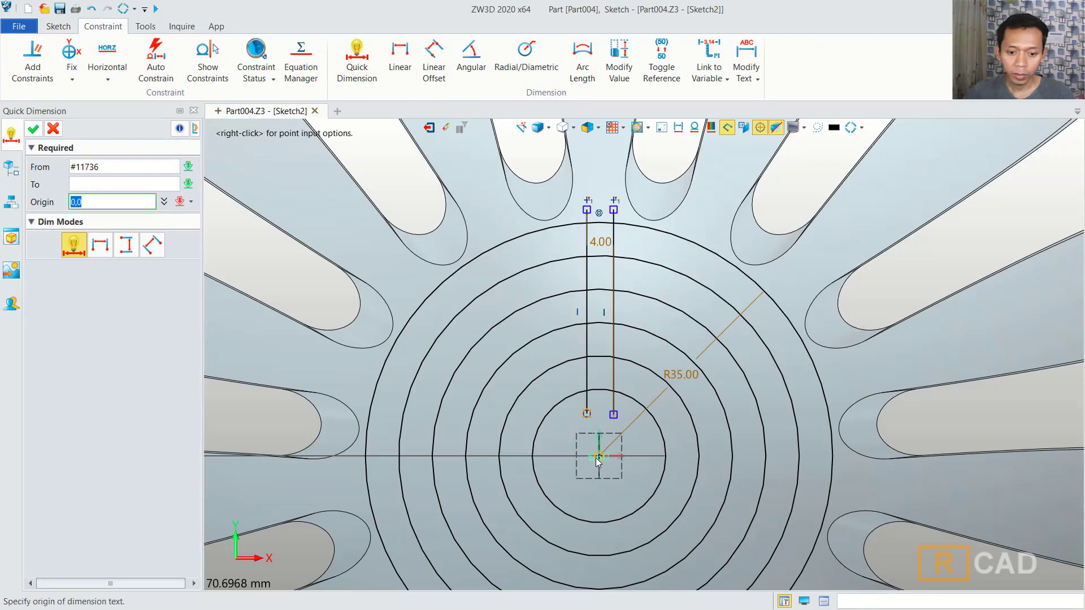
left_click(593, 497)
type("2")
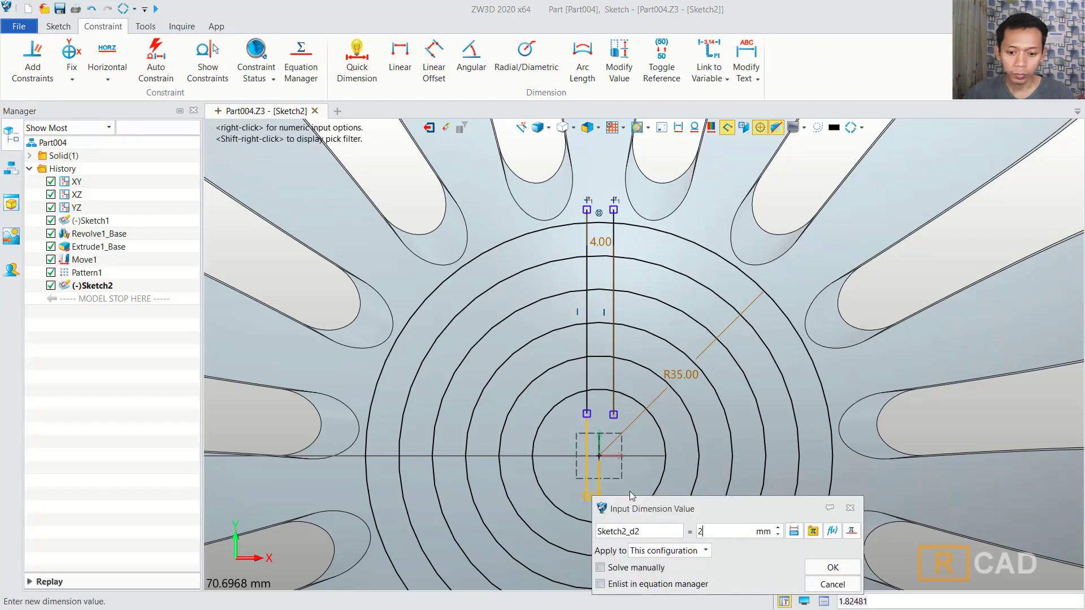
scroll(707, 373, "down", 1)
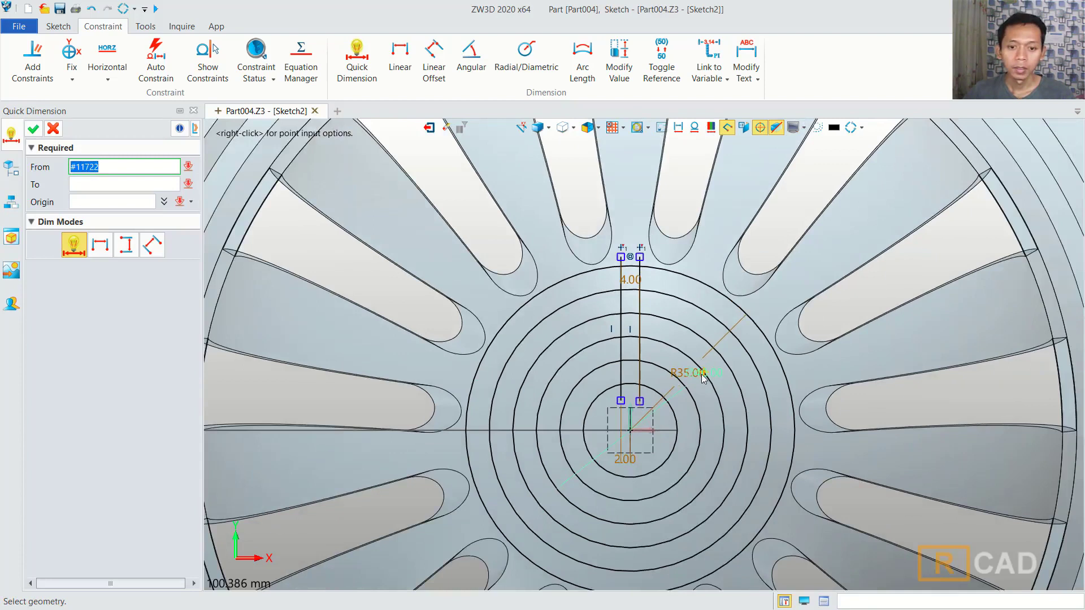
scroll(528, 322, "down", 1)
left_click(32, 133)
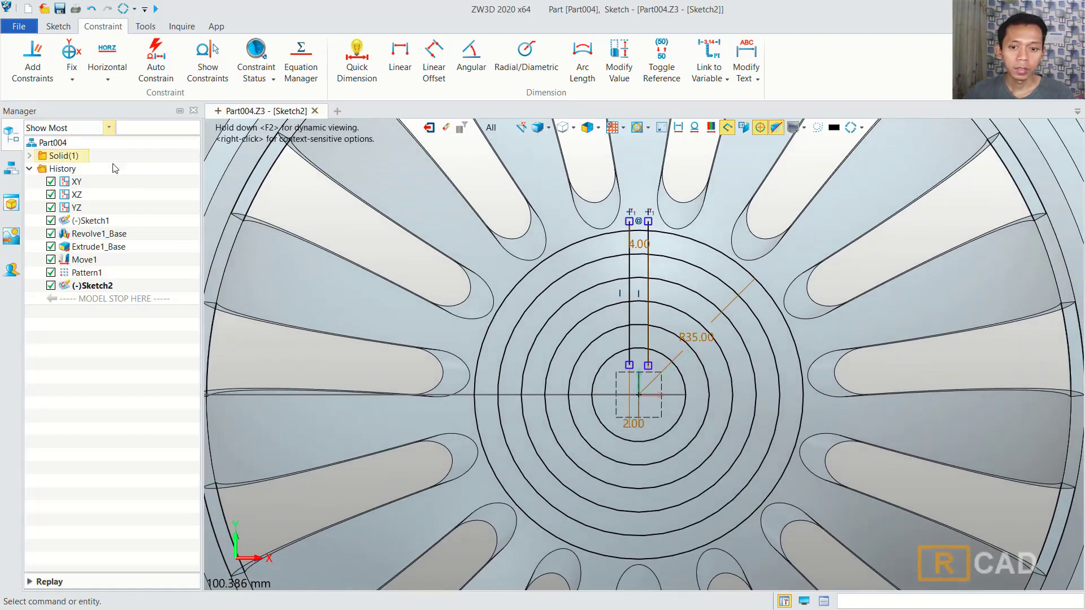
left_click(56, 28)
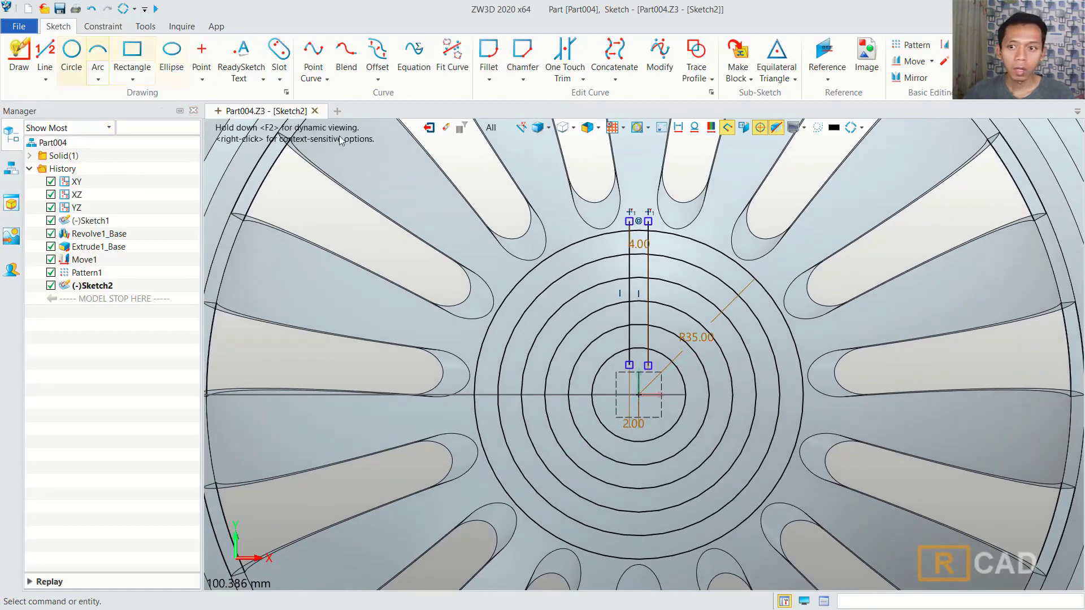
Pattern the two vertical lines 15 times over 360° about the origin, then exit the sketch
left_click(915, 45)
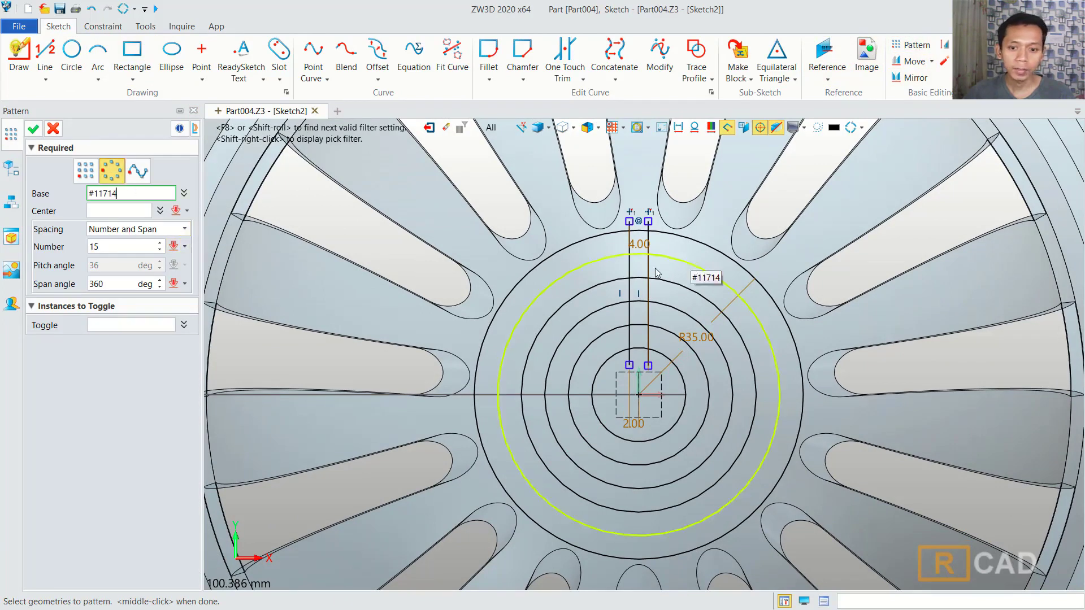
left_click(631, 268)
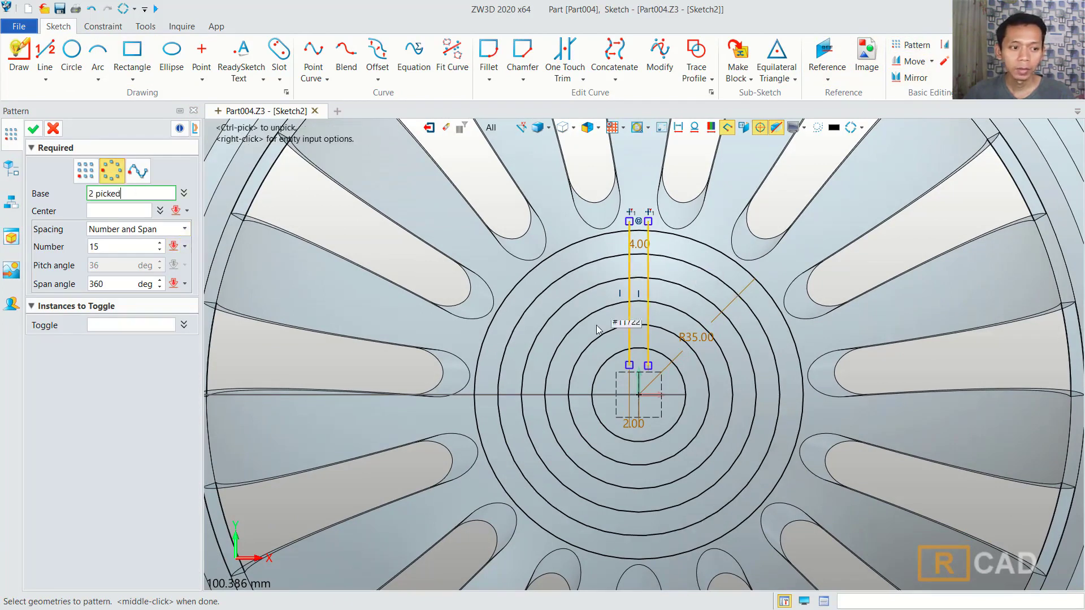
left_click(123, 207)
mouse_move(685, 386)
middle_mouse_down()
mouse_move(649, 338)
mouse_move(644, 362)
middle_mouse_up()
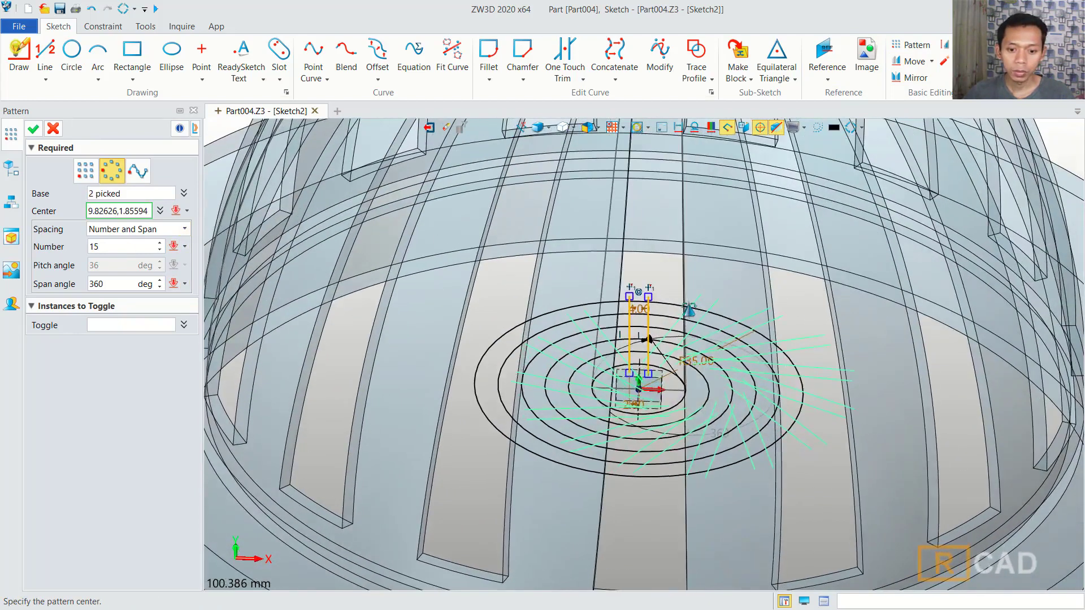
middle_click(641, 394)
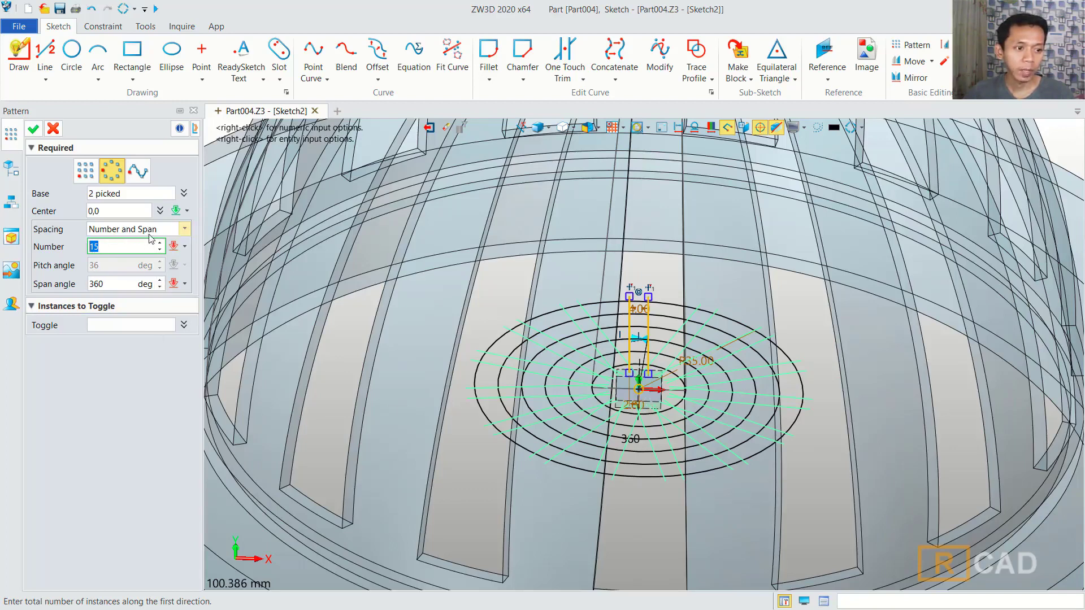
left_click(33, 129)
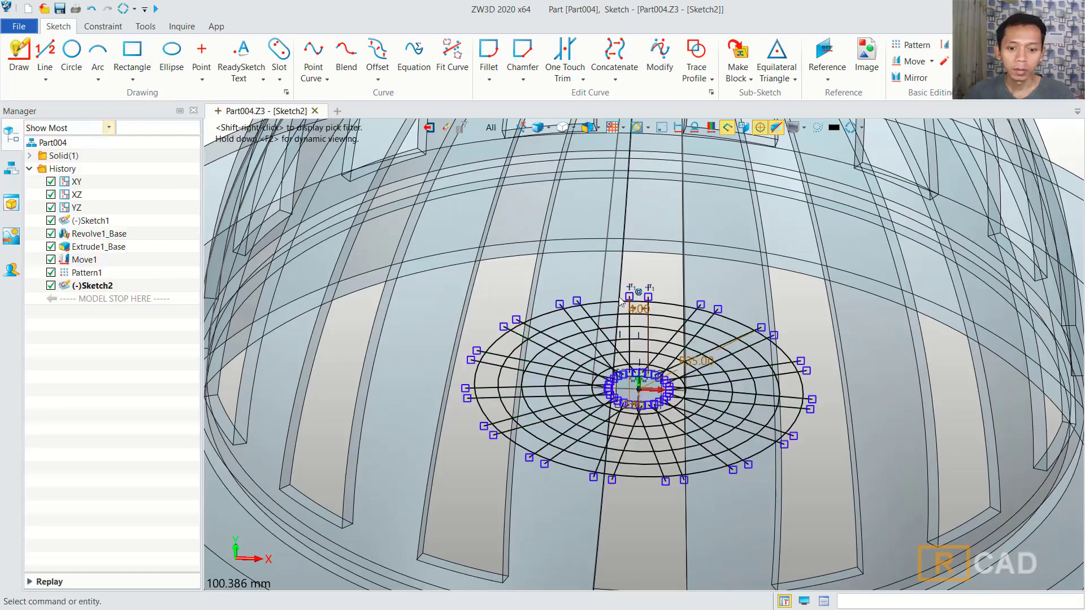
left_click(428, 129)
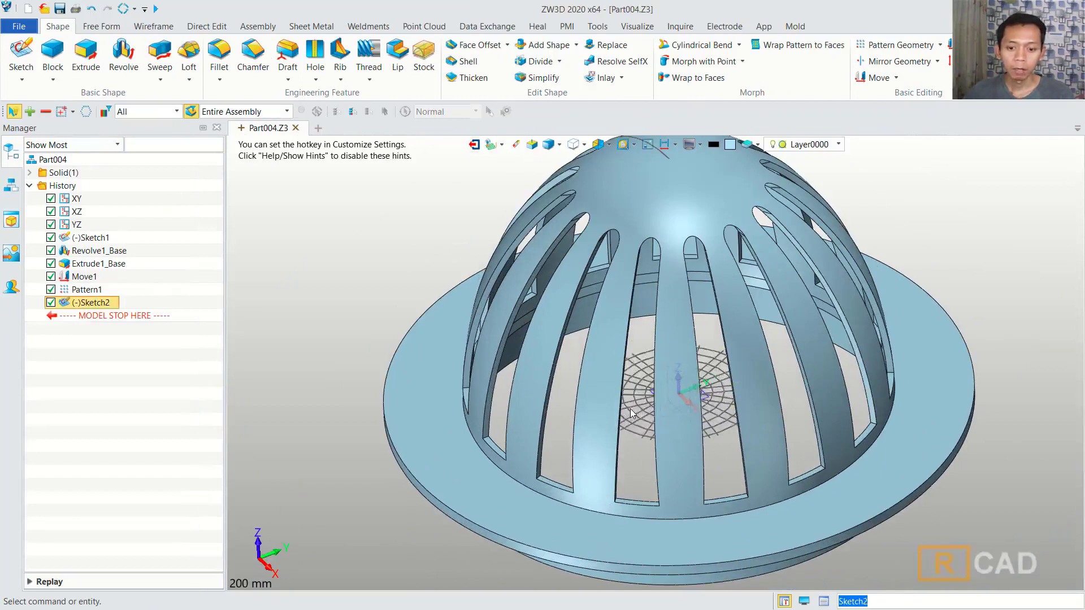
Start an extrusion with Sketch2 as the profile
left_click(86, 56)
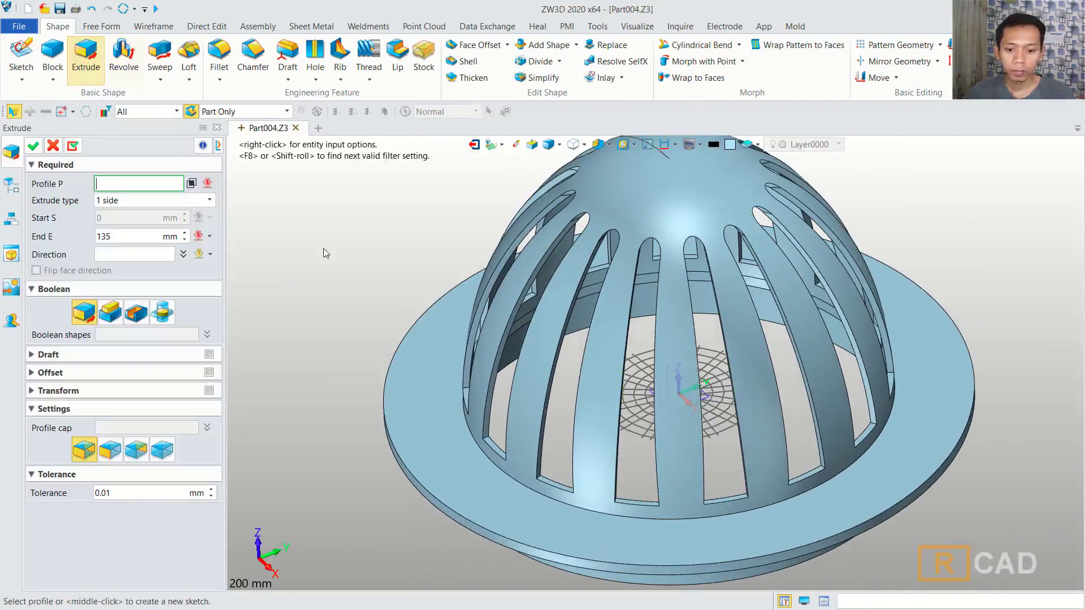
left_click(707, 444)
scroll(698, 430, "up", 2)
scroll(701, 436, "up", 2)
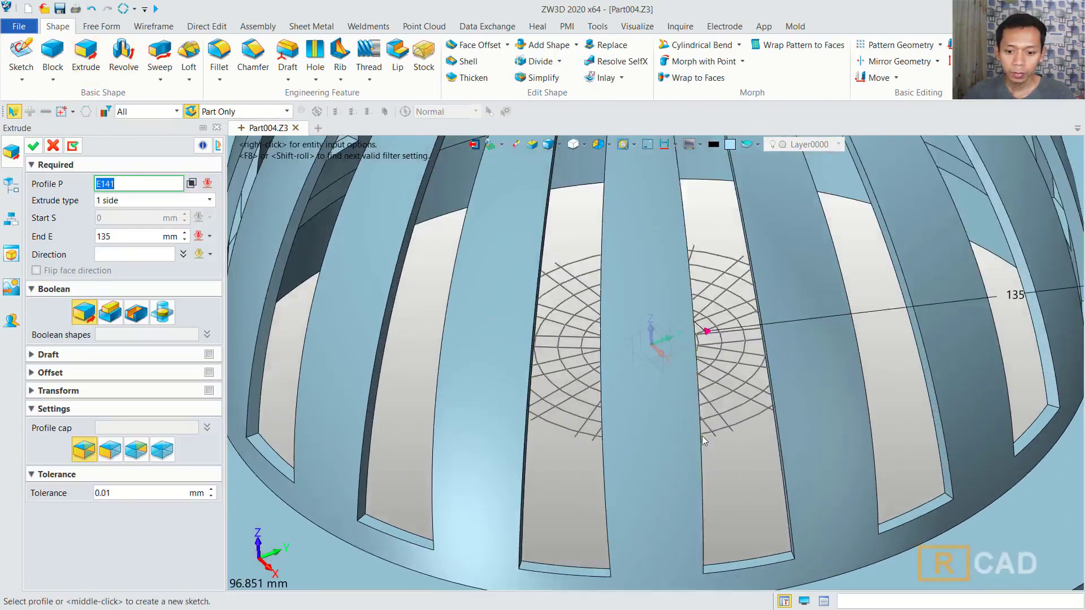
middle_click(732, 425)
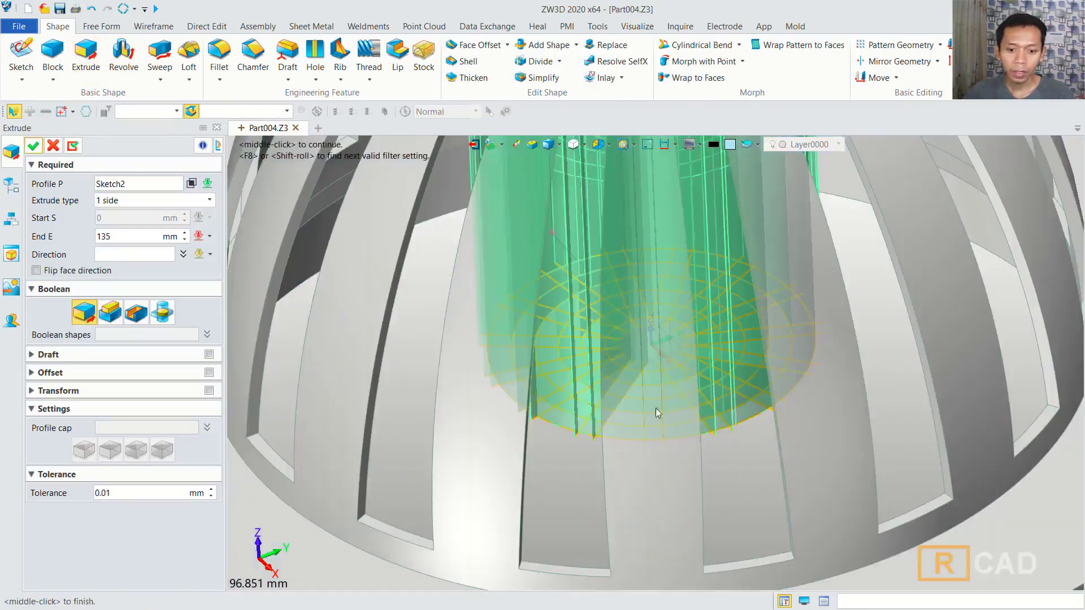
Extrude the picked grid regions 135 mm as a new base body
left_click(192, 184)
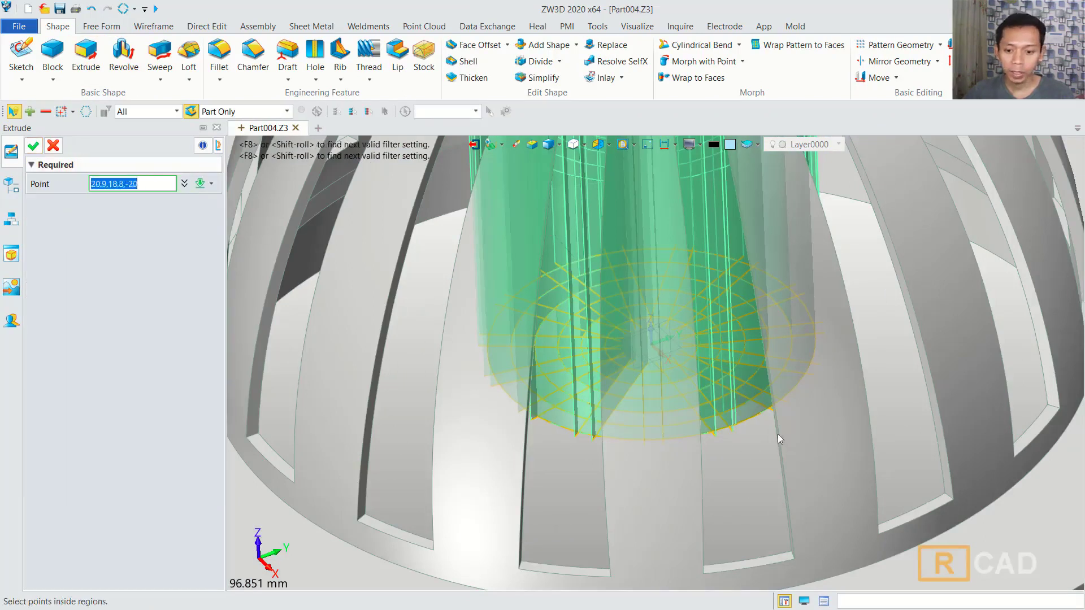
scroll(734, 418, "up", 2)
left_click(688, 378)
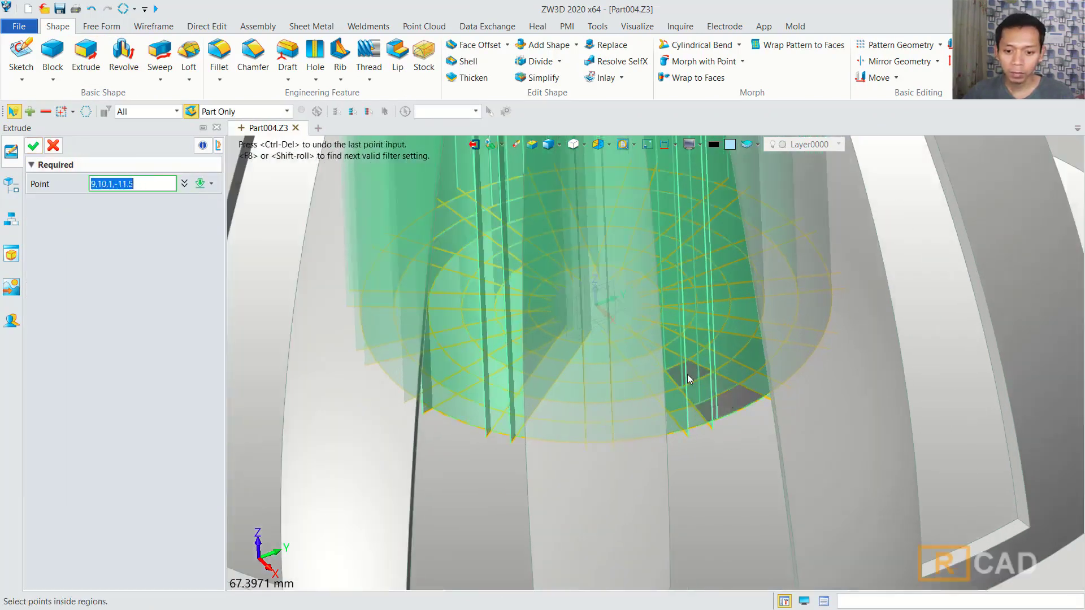
scroll(687, 373, "up", 1)
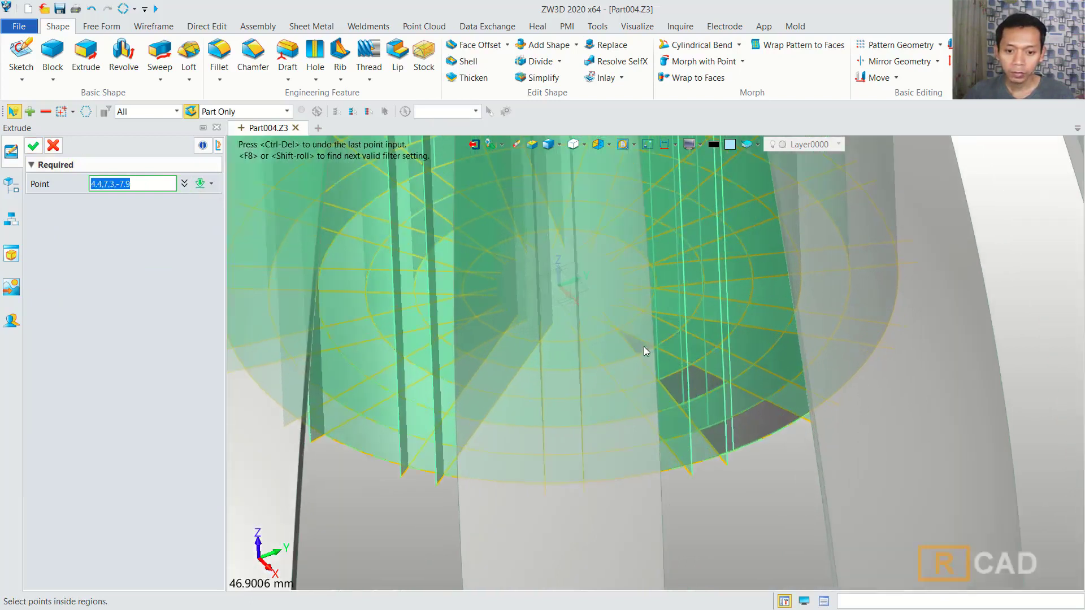
left_click(715, 429)
scroll(714, 429, "down", 2)
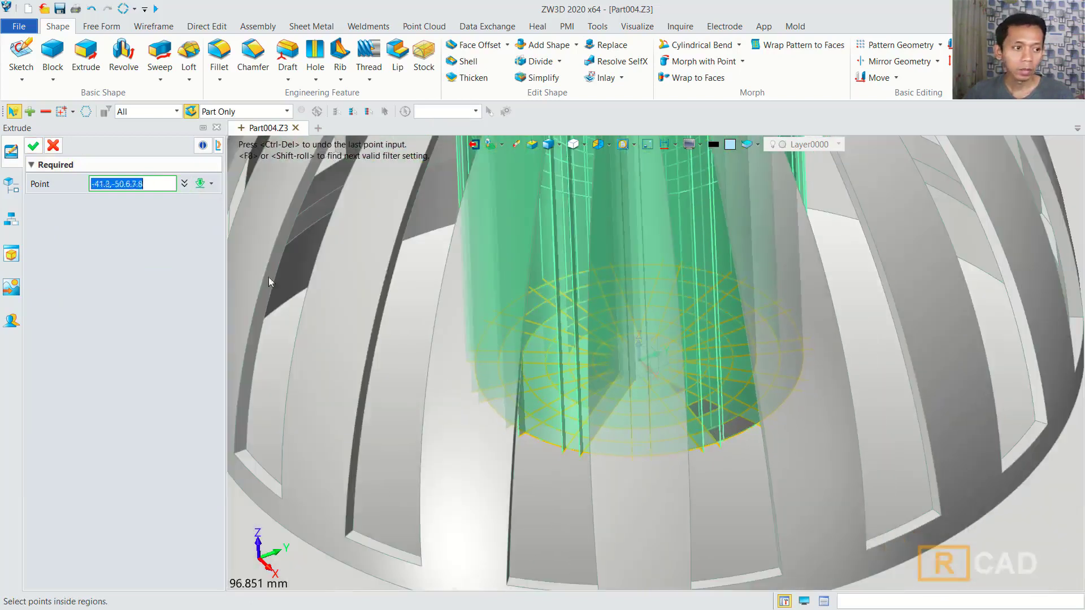
left_click(33, 145)
scroll(676, 341, "down", 2)
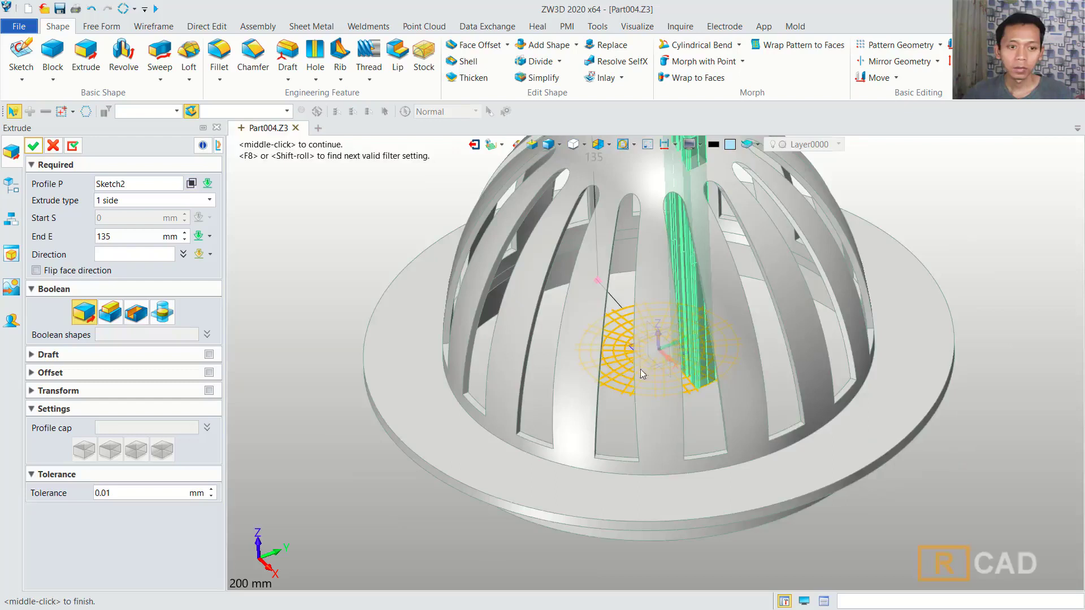
scroll(671, 344, "down", 1)
middle_click_drag(671, 345, 675, 410)
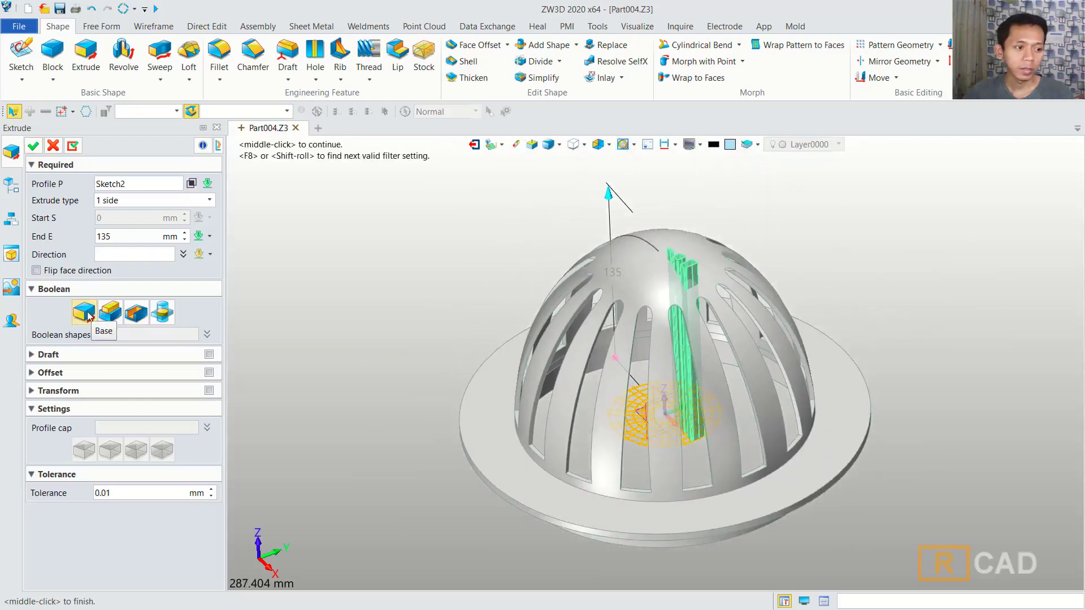
left_click(33, 145)
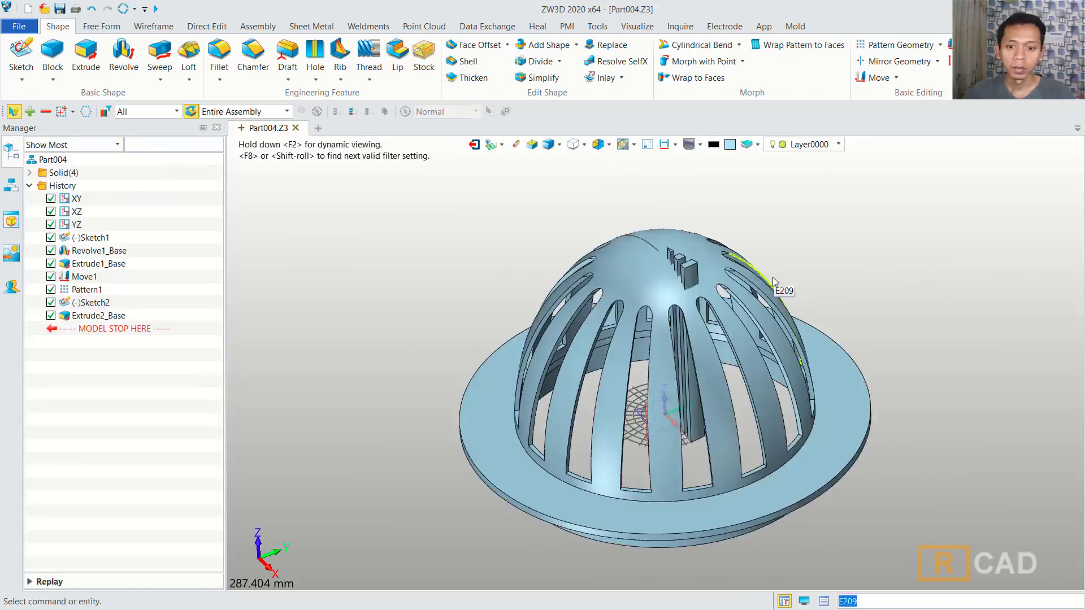
Circular-pattern Extrude2_Base 15 times about the Z axis with Boolean Remove to cut the top grid
left_click(879, 47)
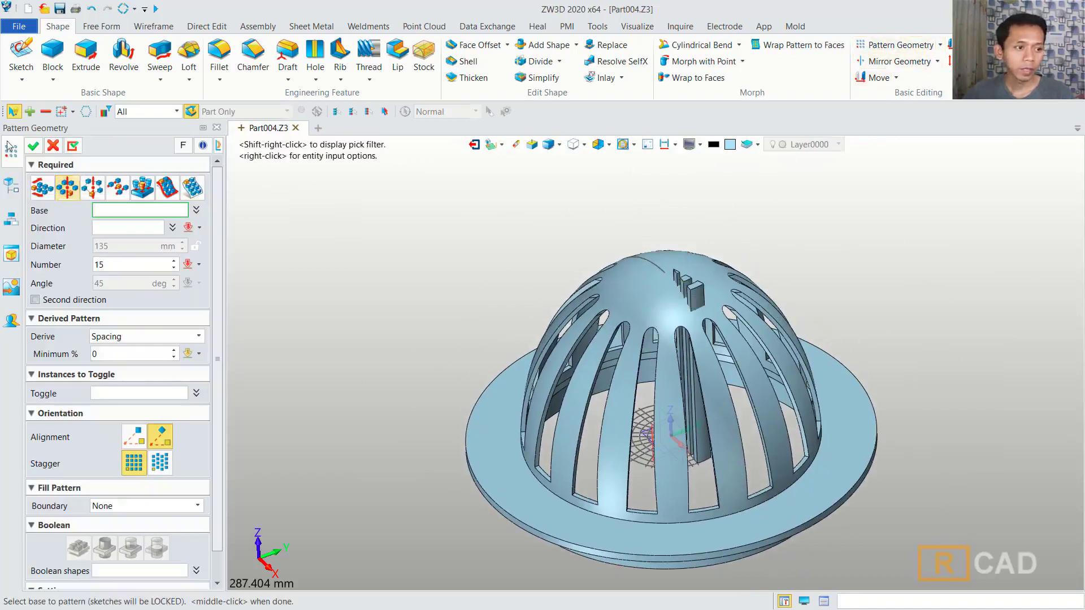
left_click(12, 184)
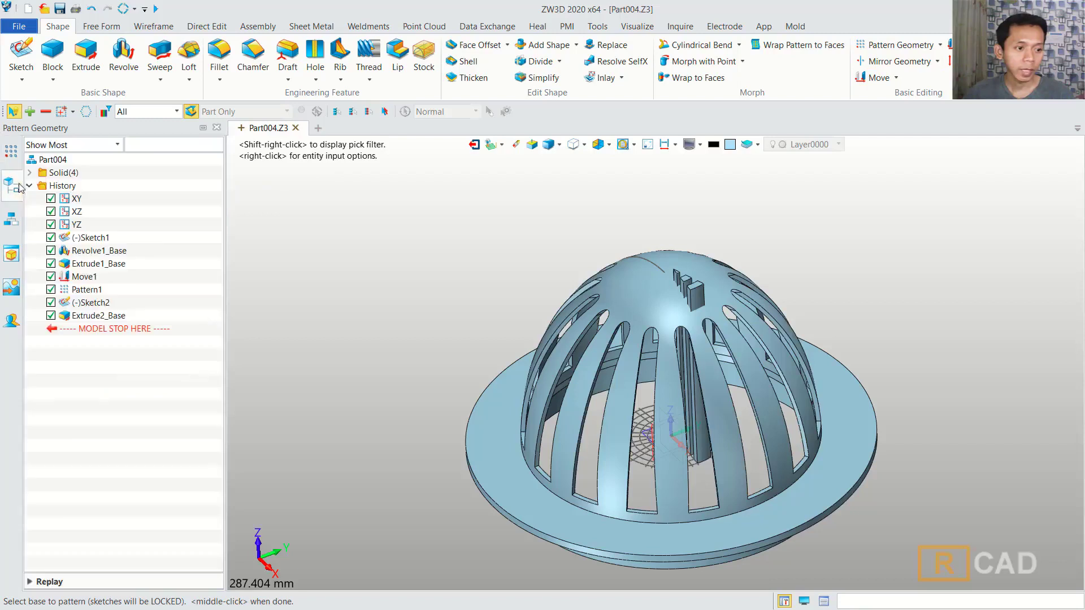
left_click(107, 316)
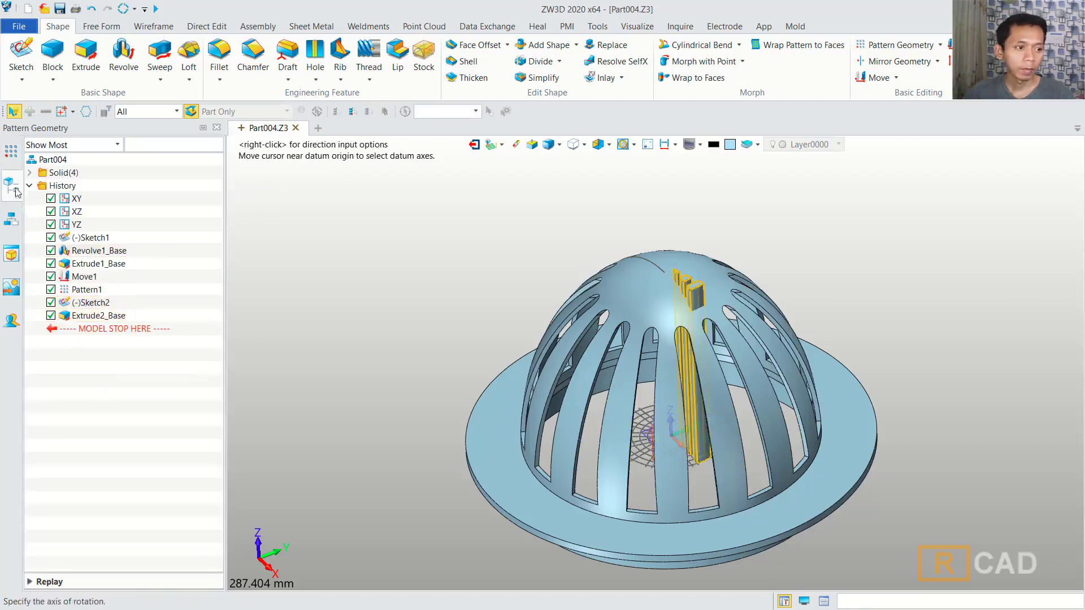
left_click(12, 151)
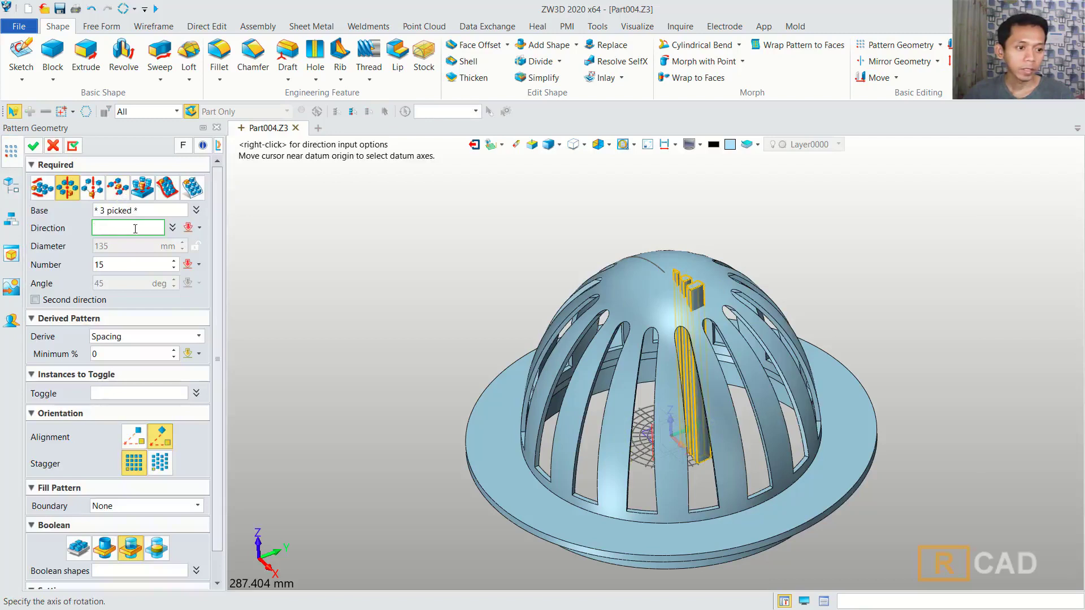
left_click(198, 228)
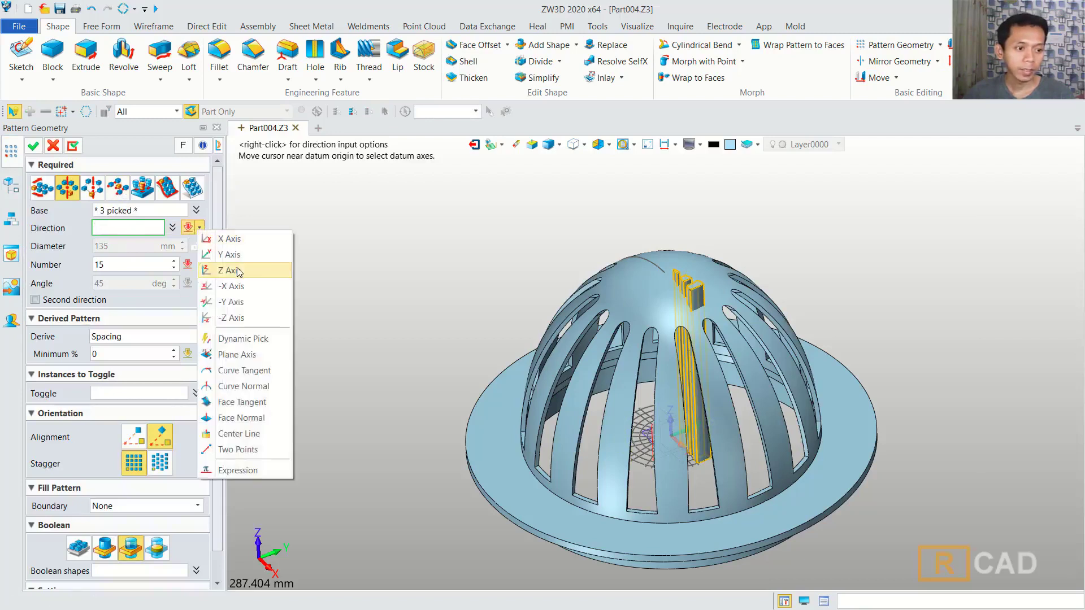
left_click(254, 266)
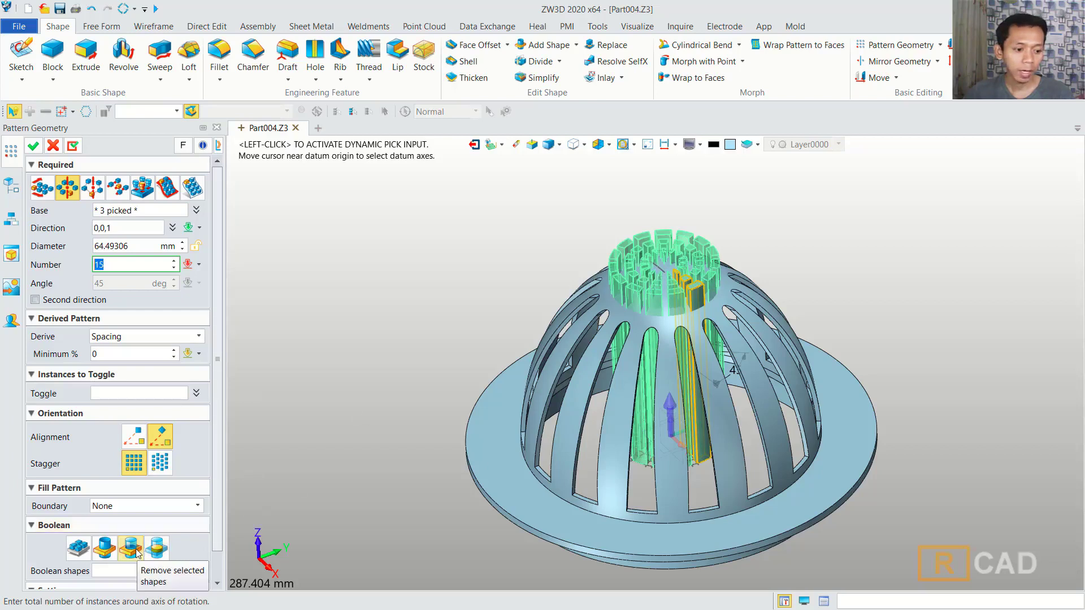
left_click(33, 146)
mouse_move(924, 280)
right_mouse_down()
mouse_move(918, 266)
mouse_move(918, 278)
right_mouse_up()
scroll(917, 320, "down", 2)
scroll(870, 351, "up", 1)
scroll(855, 363, "up", 1)
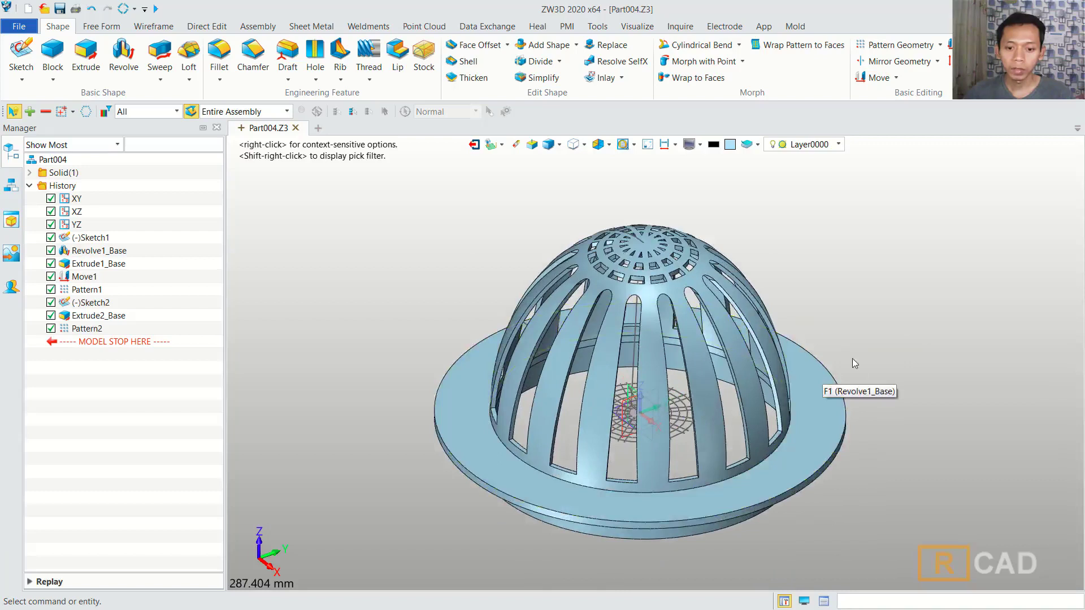
Blank Sketch1 and Sketch2 from the History tree, leaving only the vented flanged dome visible
right_click_drag(855, 364, 845, 367)
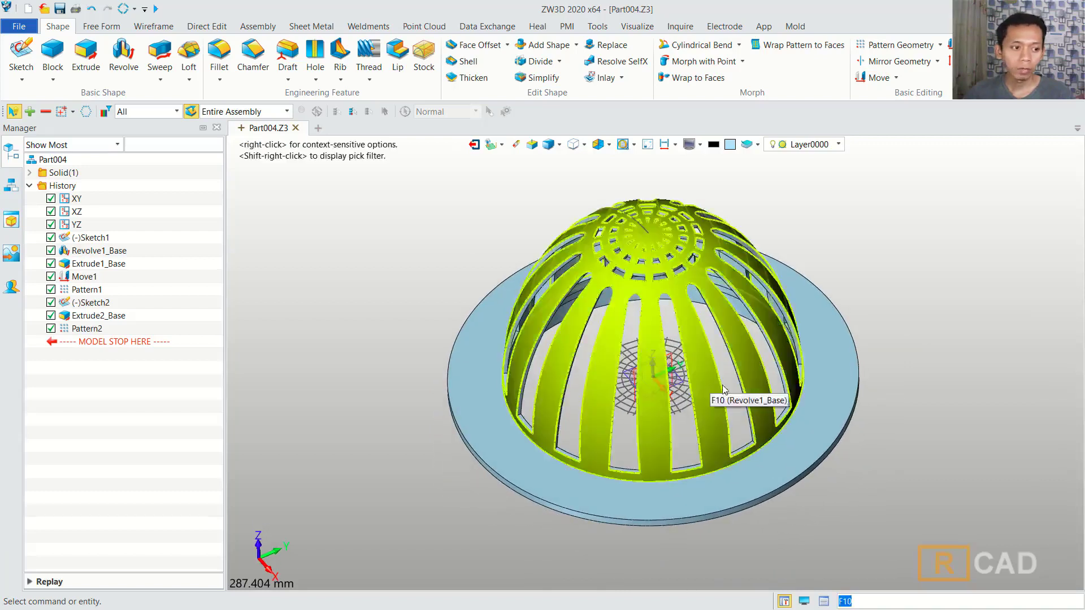
right_click(100, 243)
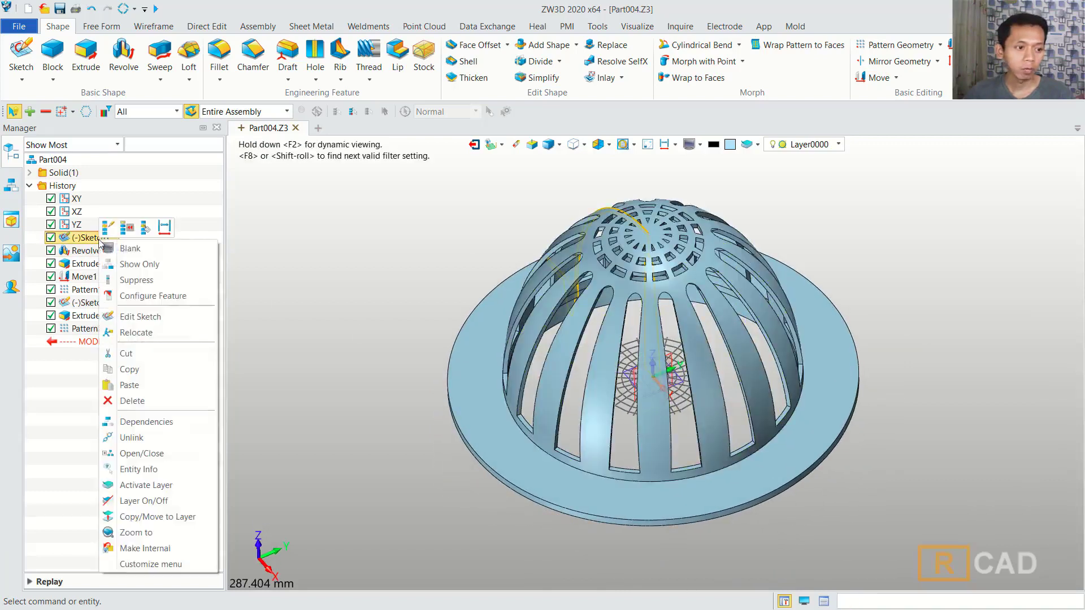
left_click(117, 249)
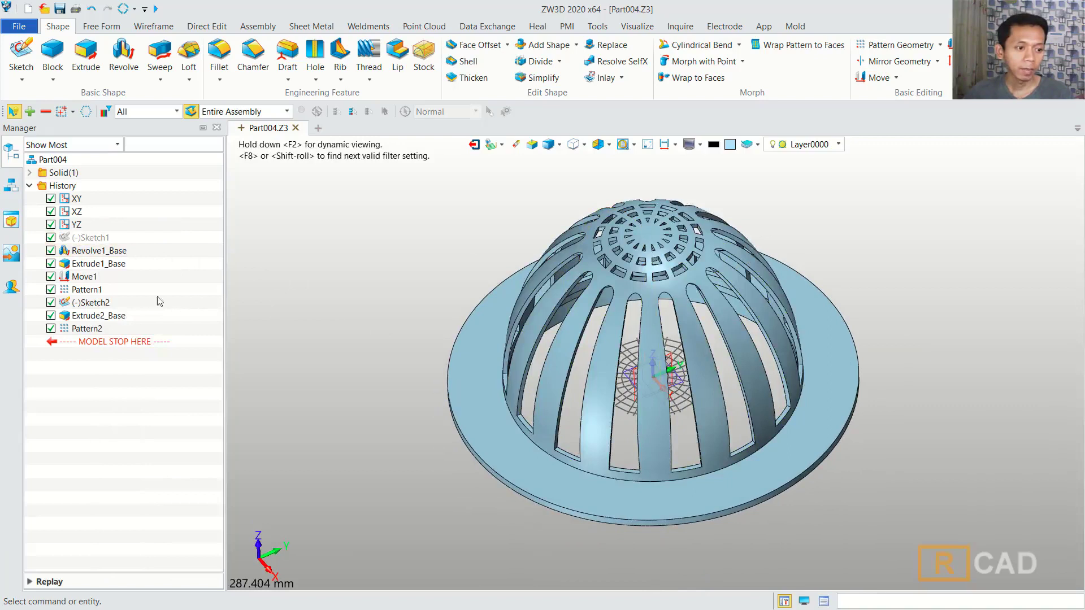
right_click(102, 306)
left_click(134, 9)
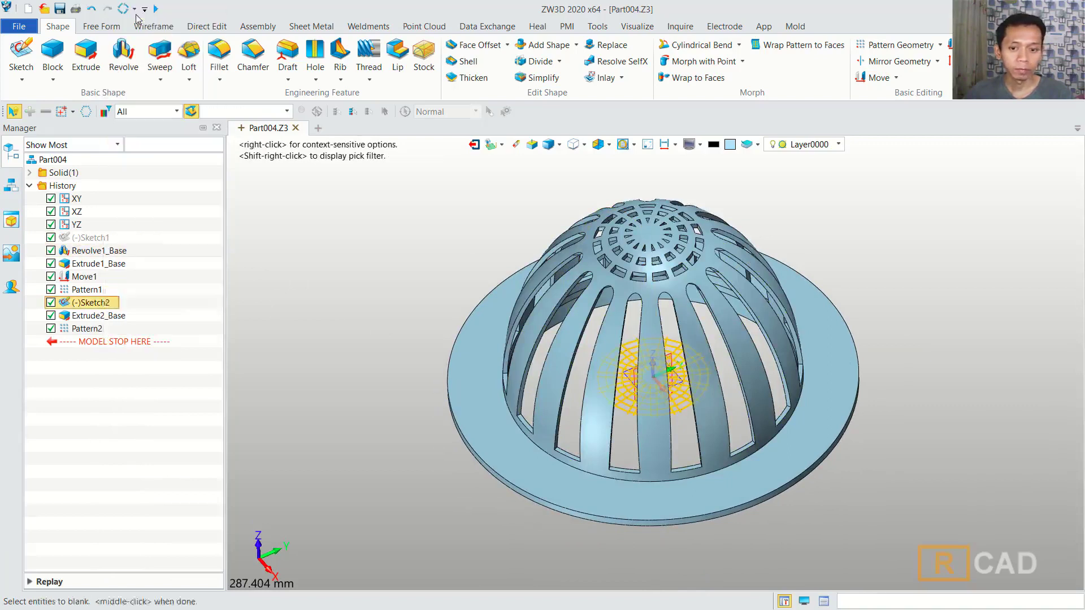
mouse_move(889, 421)
middle_mouse_down()
mouse_move(889, 409)
mouse_move(915, 412)
mouse_move(946, 390)
mouse_move(915, 394)
middle_mouse_up()
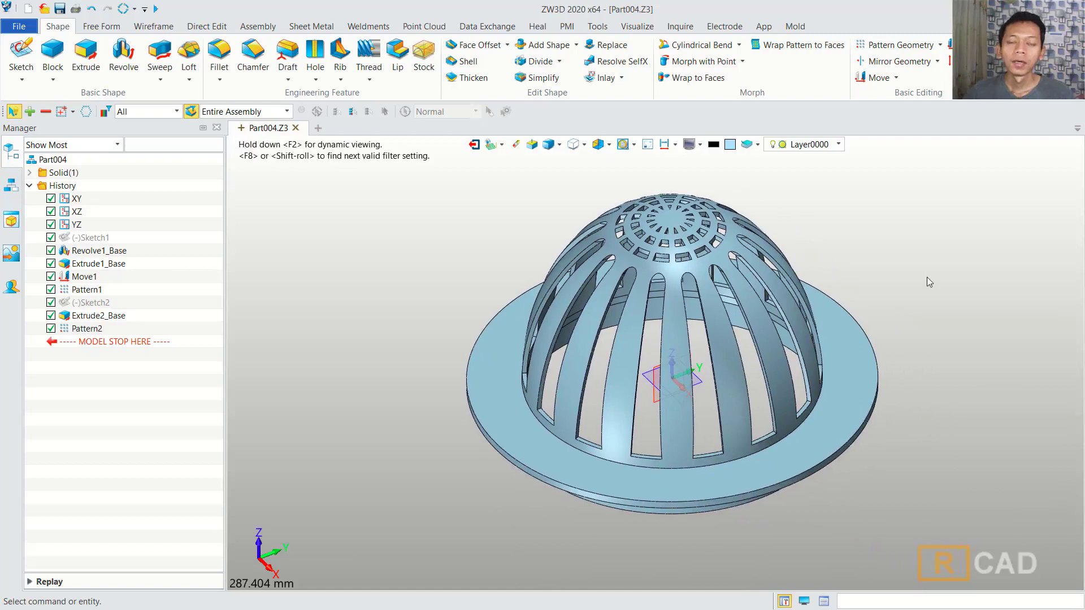